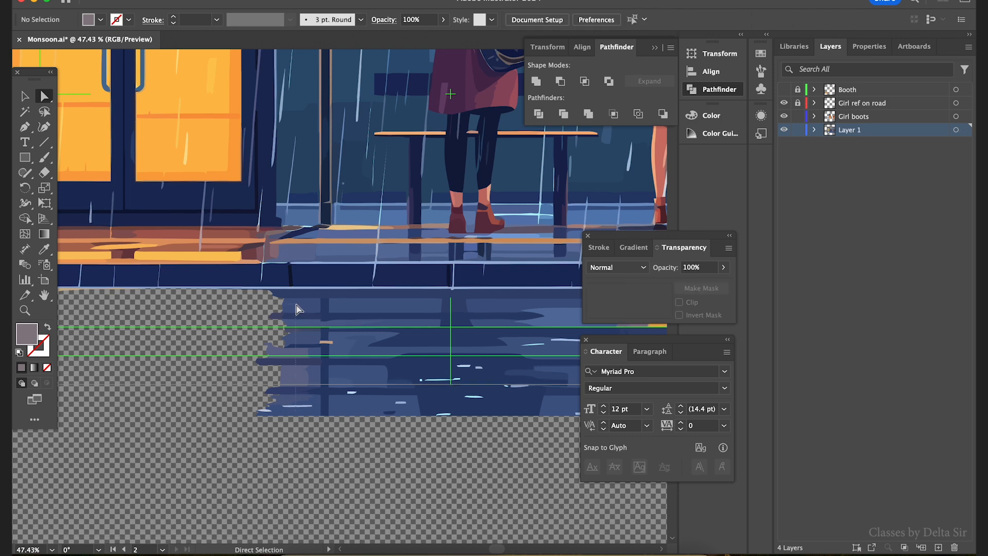
- Move the anchor points of the wet road reflection's ragged left edge leftward into the empty area below the booth, and deselect
click(286, 346)
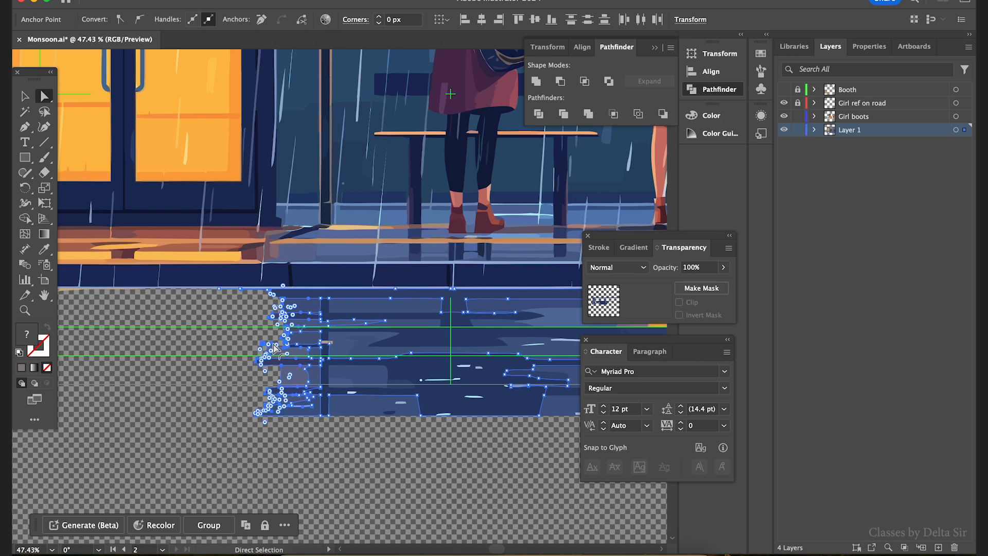
key(Left)
key(Left)
key(Left)
key(Left)
key(Left)
key(Left)
key(Left)
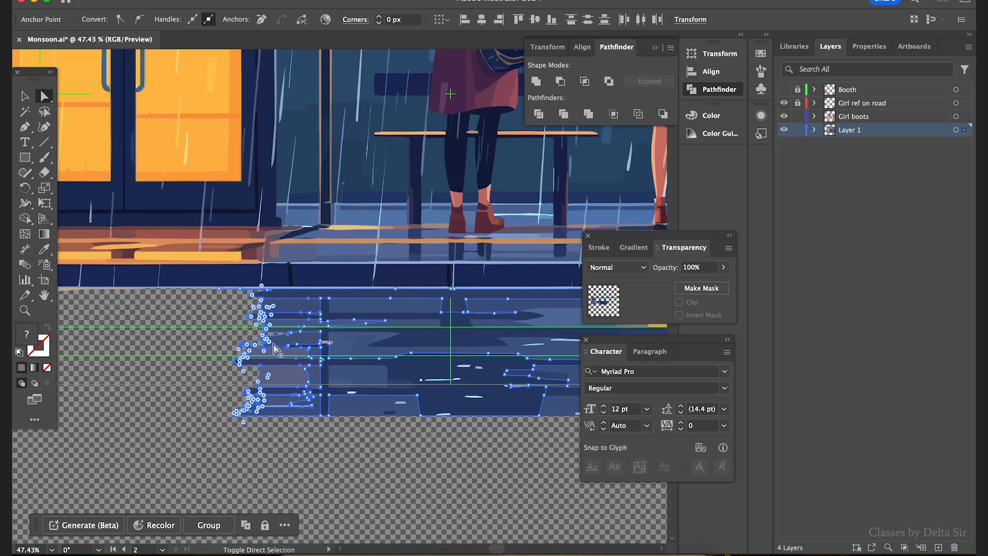
key(Left)
key(Left)
key(Left)
key(Left)
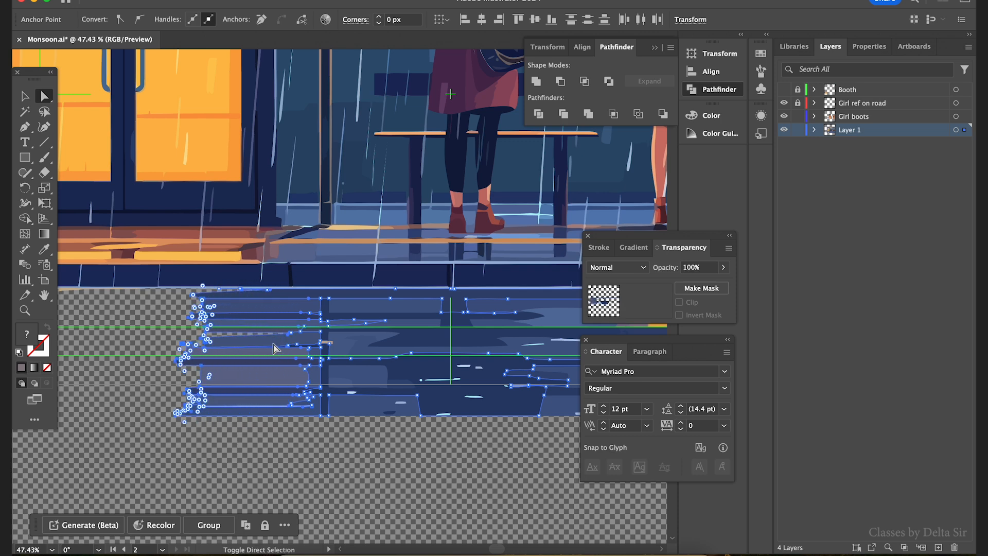
click(285, 443)
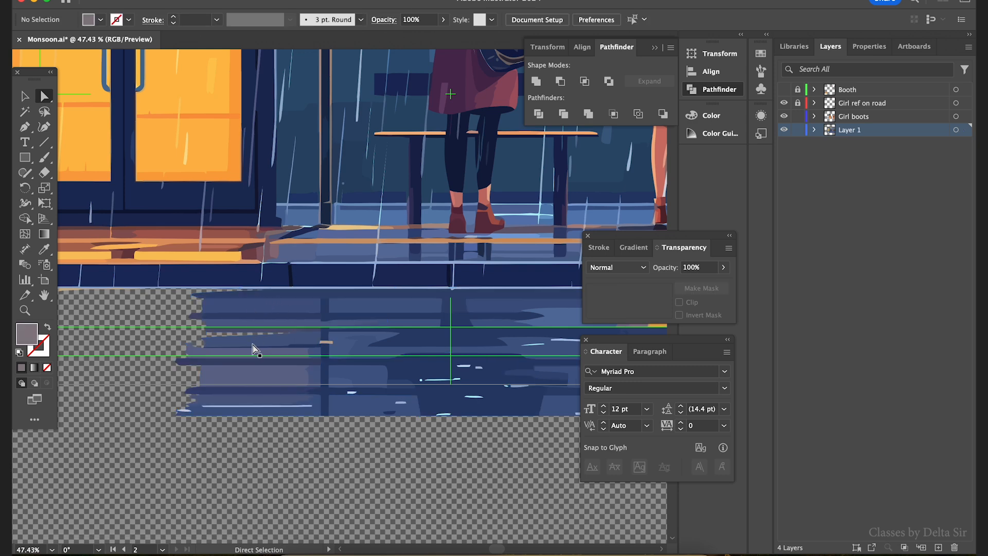
- Reshape the upper edge of the thin blue reflection strip to close the small gap in the extended road area
click(256, 378)
click(261, 335)
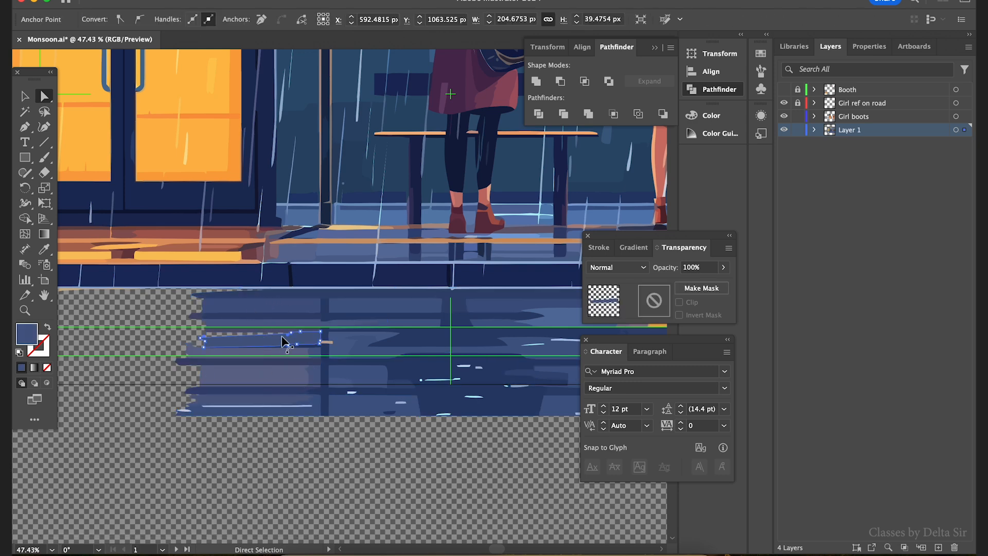
click(206, 337)
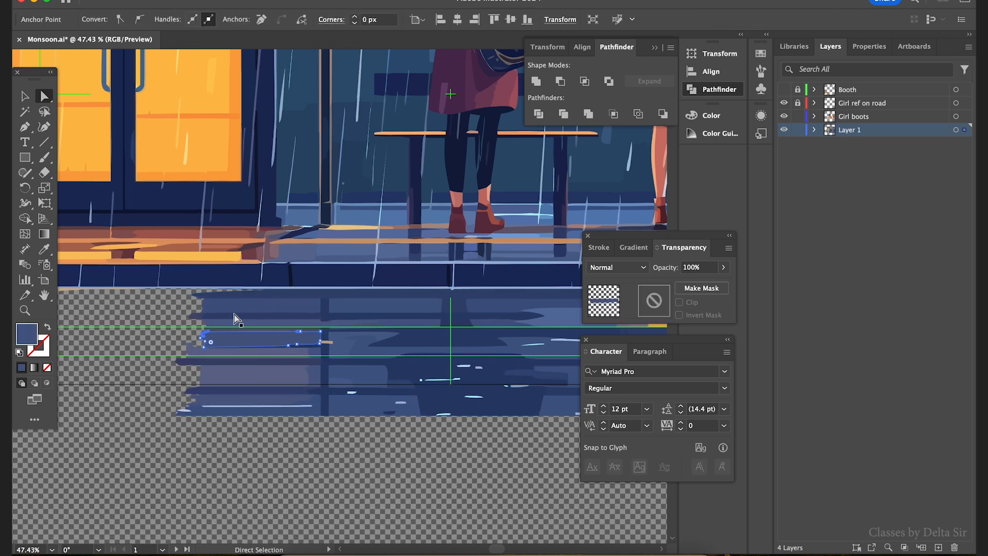
key(super+shift+a)
key(z)
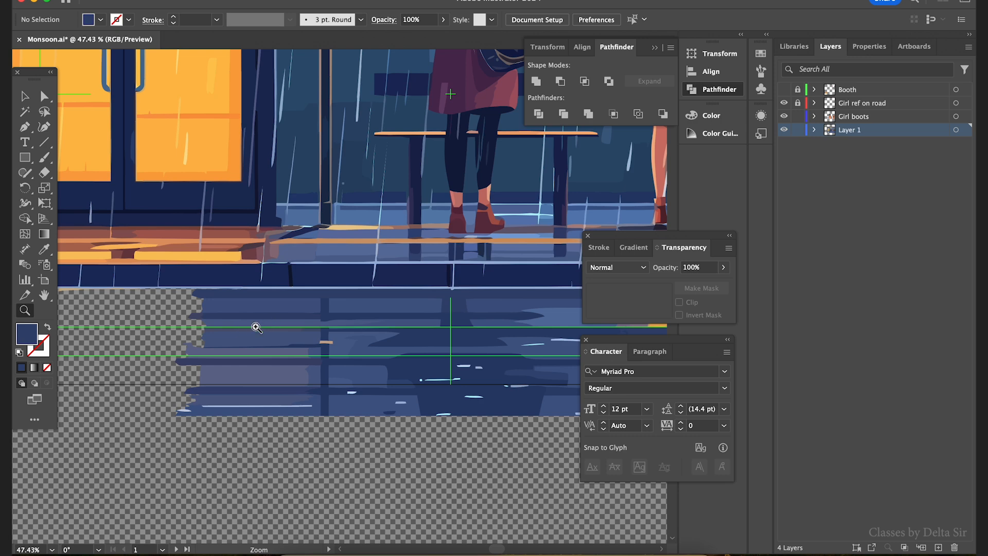
alt+click(257, 325)
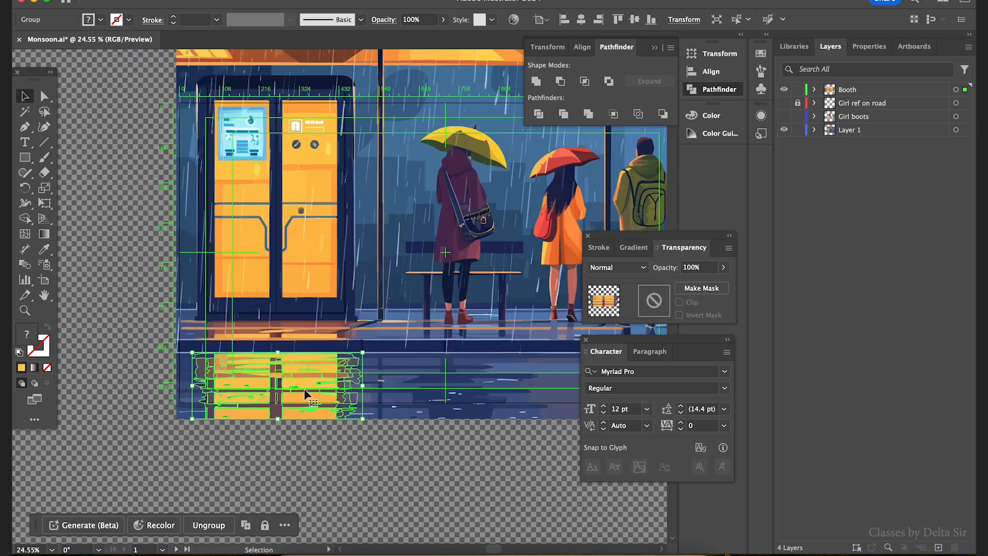
- Shift the booth's yellow reflection group slightly to the left on the wet road and deselect it
mouse_move(315, 387)
mouse_down()
mouse_move(324, 385)
mouse_move(297, 386)
mouse_up()
click(371, 455)
key(space)
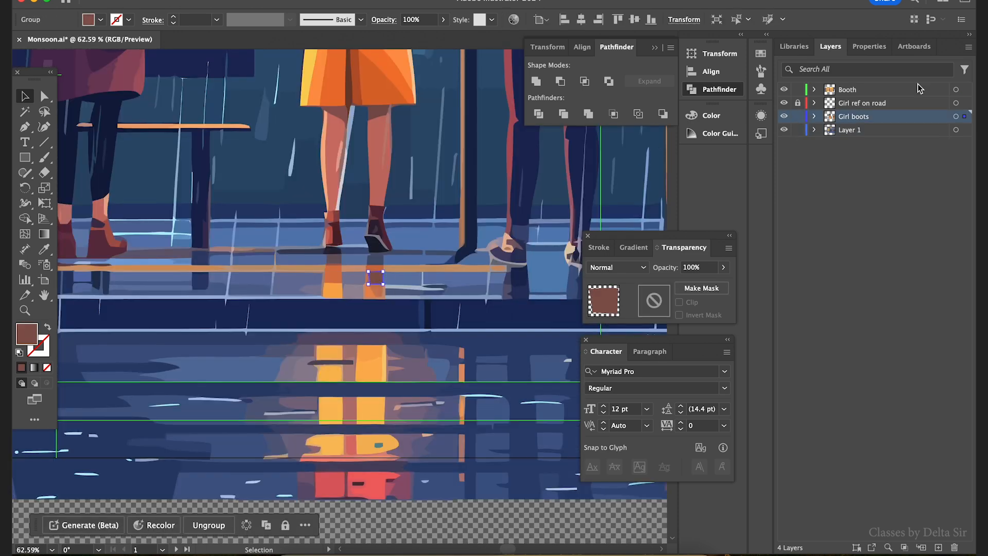
- Hide the Girl boots layer and shift the short orange pavement line segment below the boots left to fill the gap
click(784, 116)
click(784, 116)
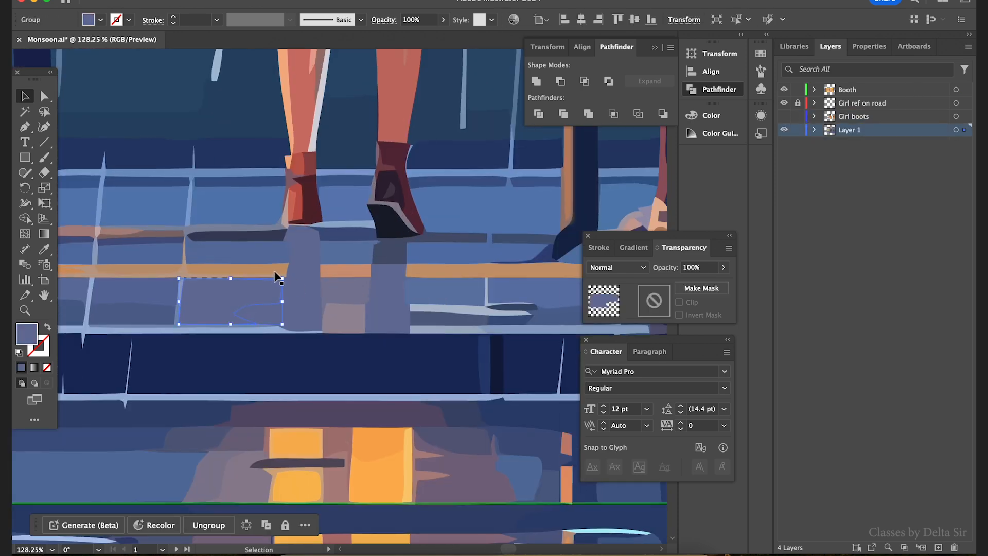
click(275, 270)
click(336, 272)
click(416, 273)
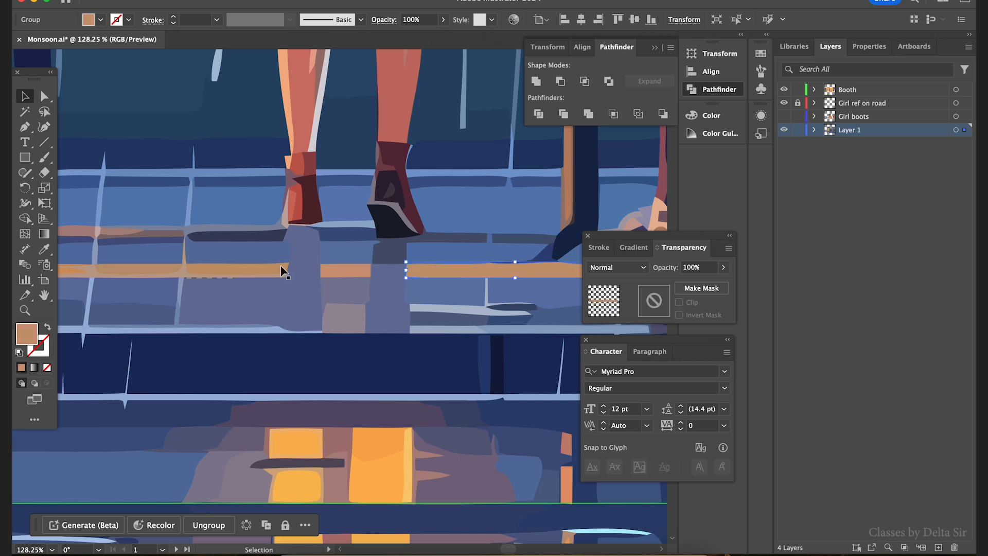
click(334, 271)
drag(321, 270, 274, 271)
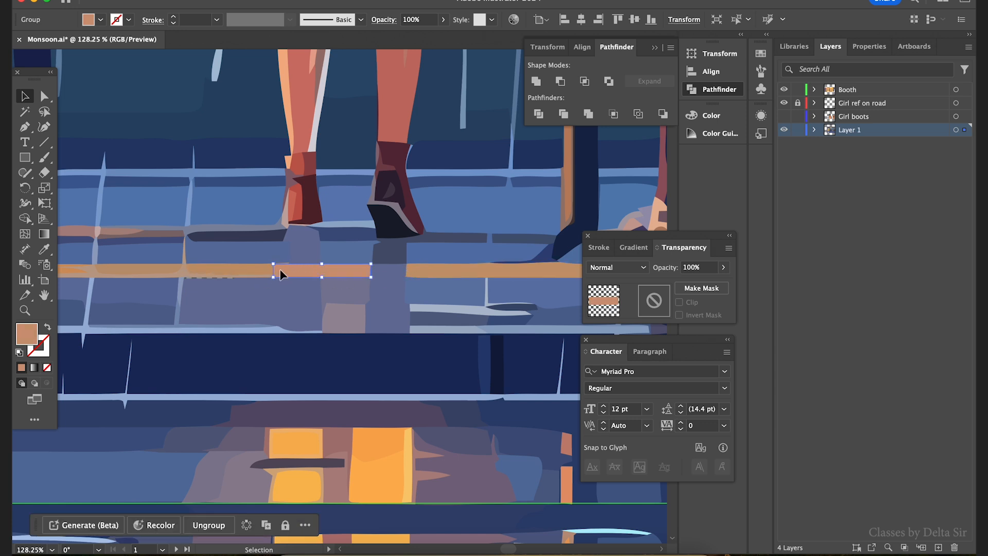
click(286, 236)
click(334, 251)
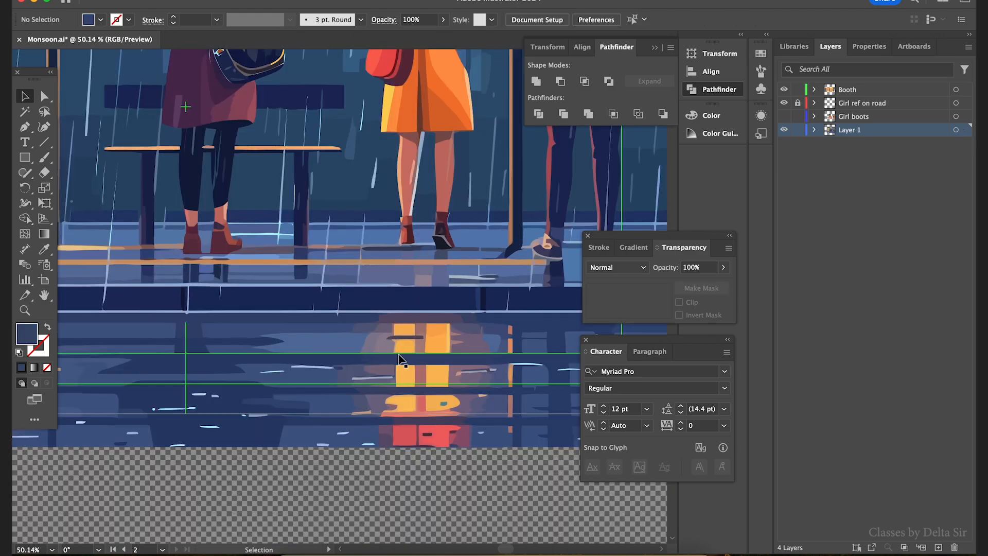
key(z)
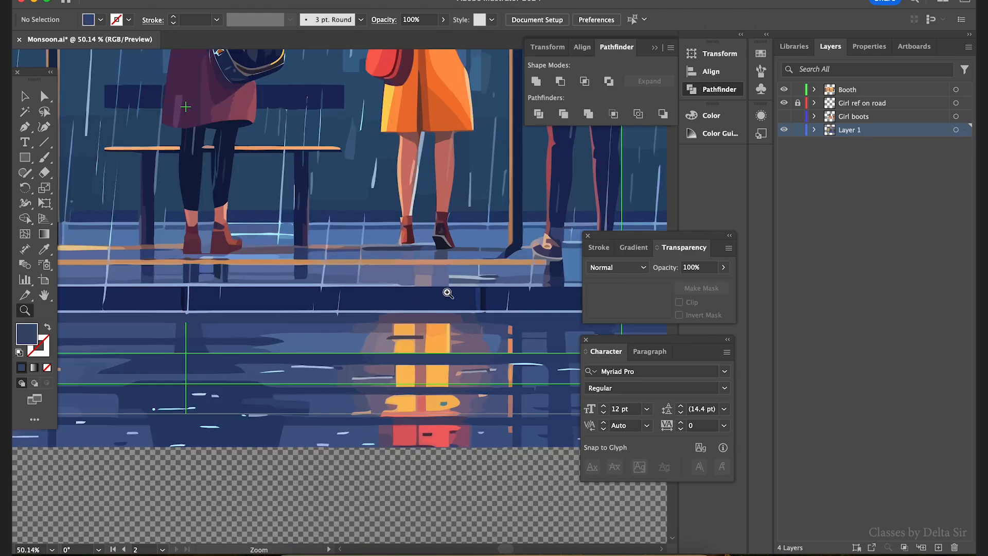
drag(463, 290, 412, 309)
key(space)
scroll(389, 340, down, 5)
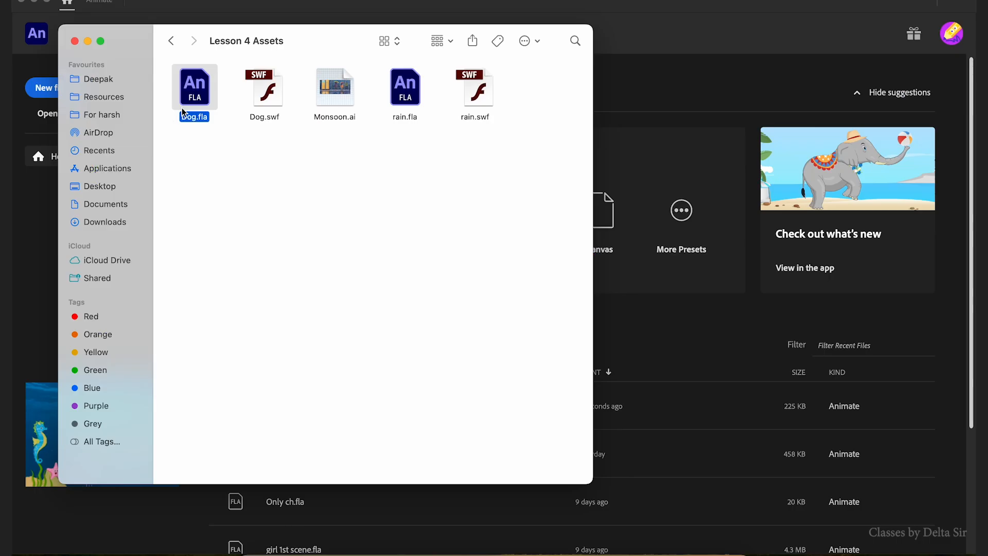
- Open Dog.fla from the Lesson 4 Assets folder in Adobe Animate and scrub through the dog's animation inside the dog_pet_idle symbol
click(230, 166)
double_click(200, 99)
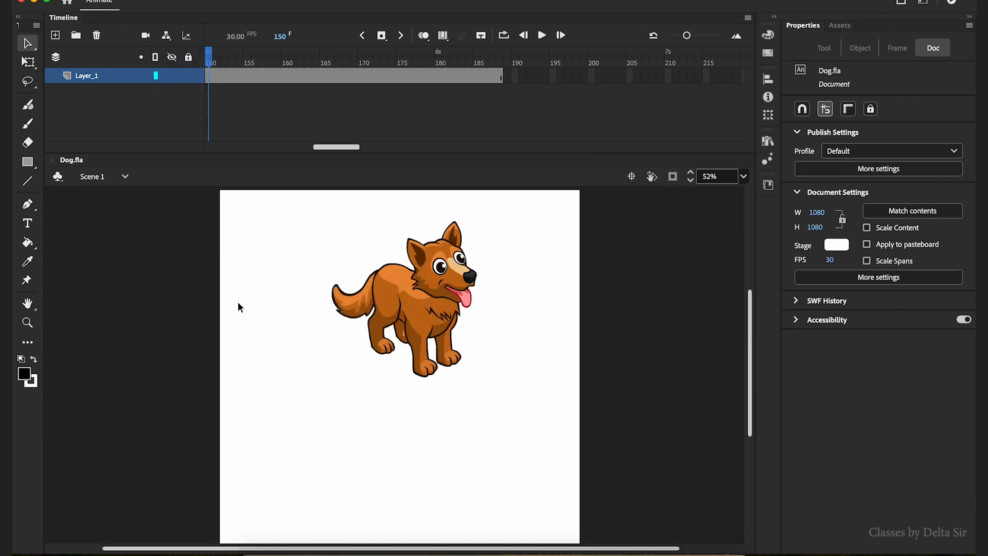
drag(210, 57, 98, 73)
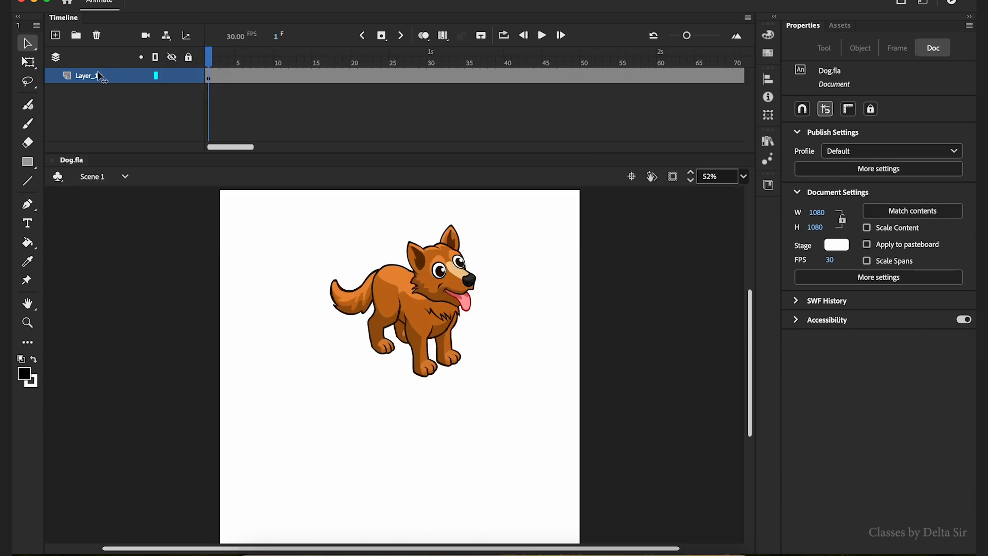
double_click(430, 309)
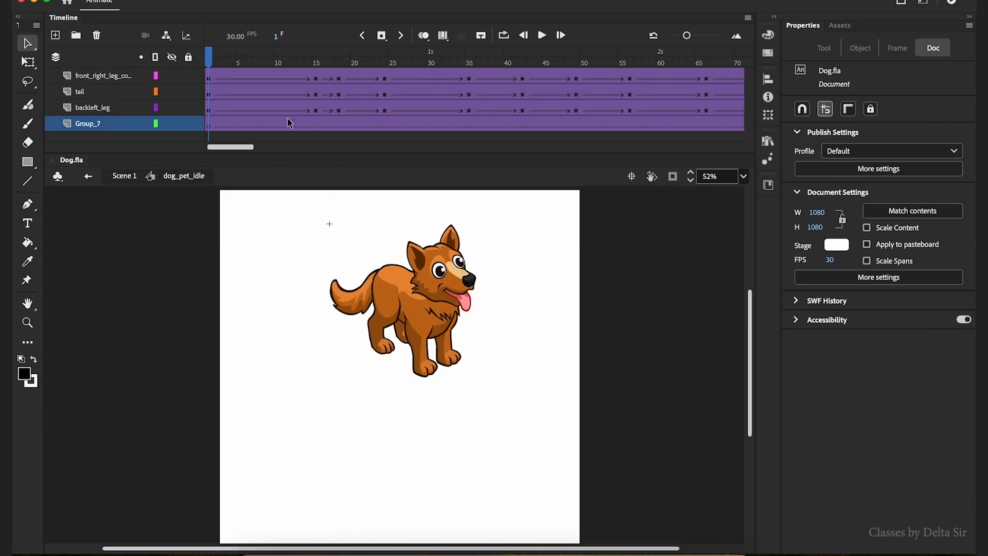
drag(237, 65, 741, 64)
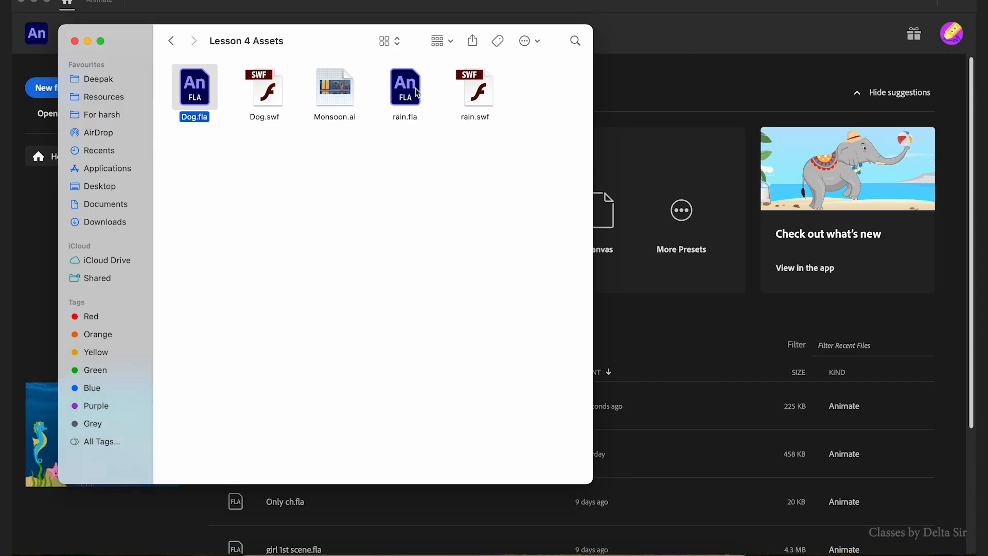
- Open rain.fla from the Lesson 4 Assets folder in Adobe Animate to view its rain and flying object layers
double_click(405, 88)
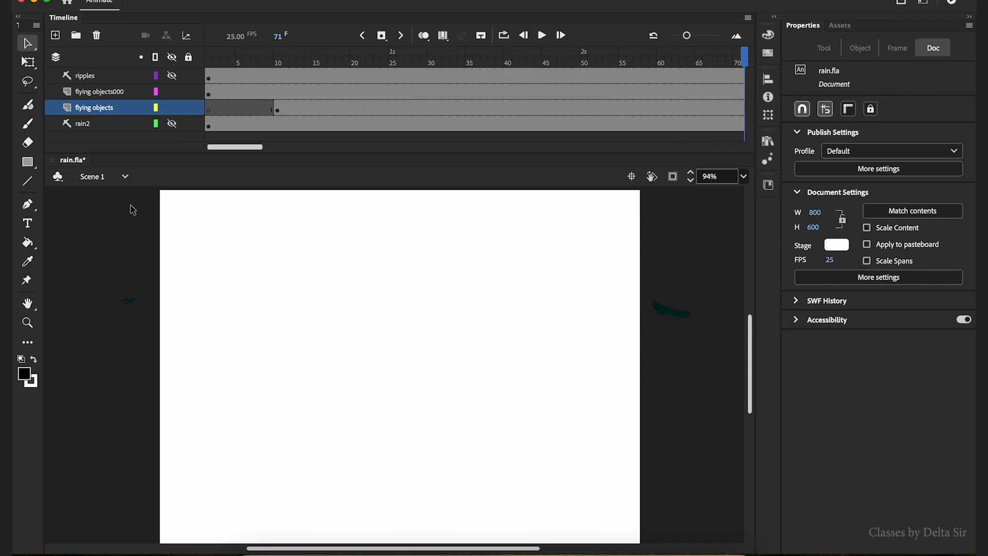
- Launch Adobe After Effects and start a new project
scroll(611, 197, right, 5)
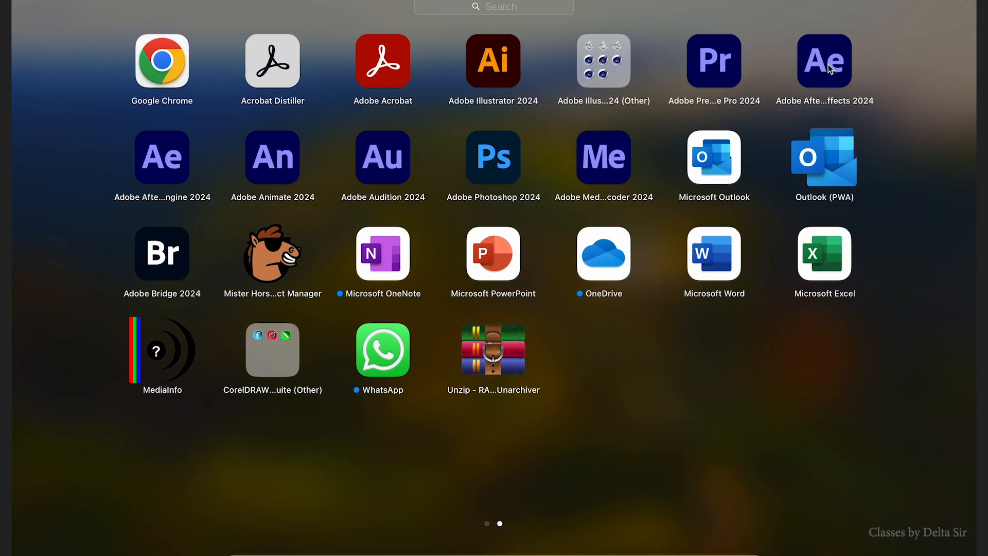
click(824, 61)
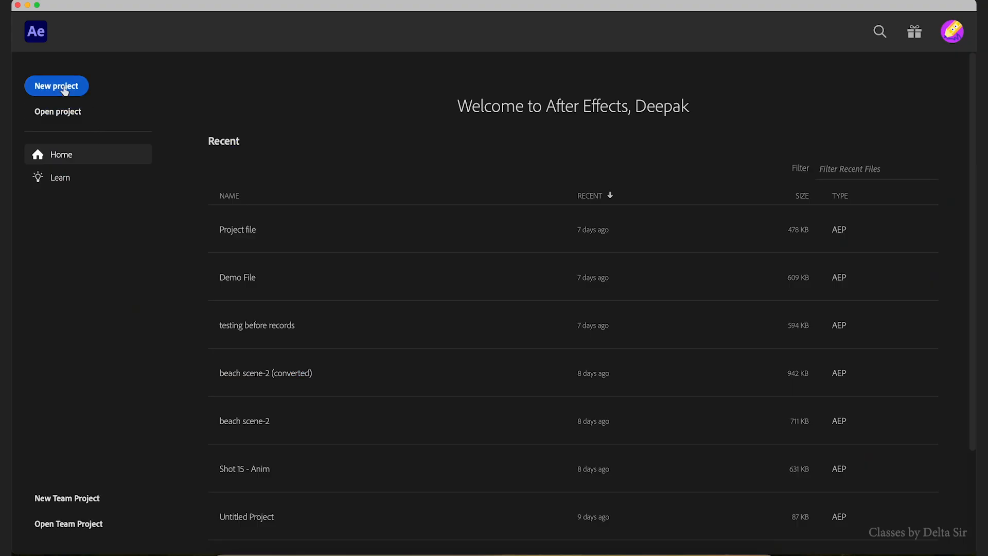
click(56, 85)
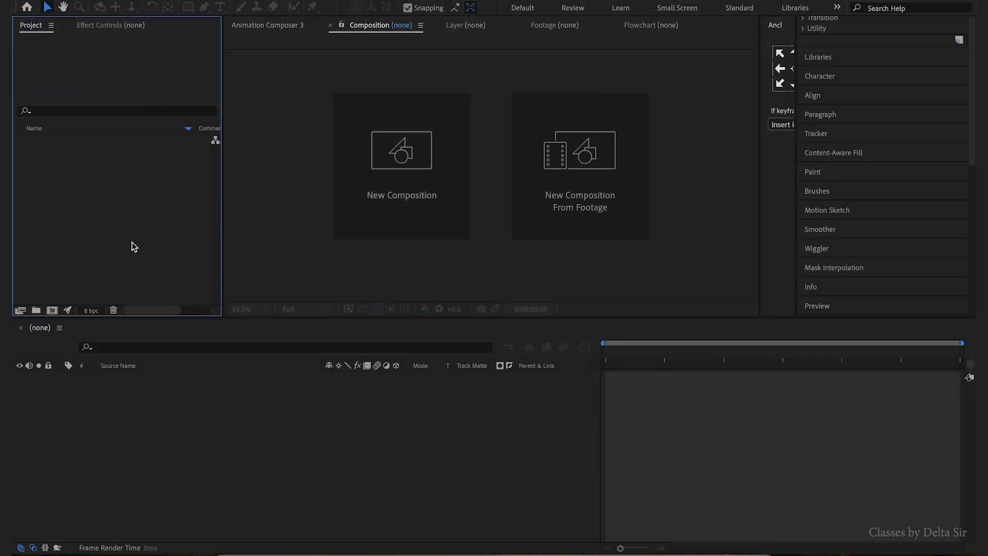
- Create a new composition named Rain Animation with the HD 1920x1080, 29.97 fps preset and a 10-second duration
click(402, 166)
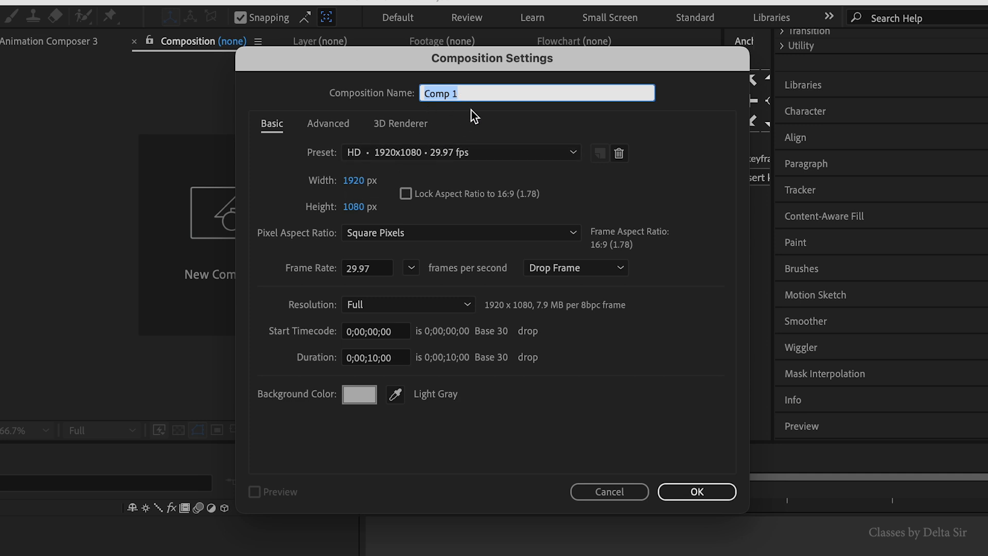
text(Rain Animatio)
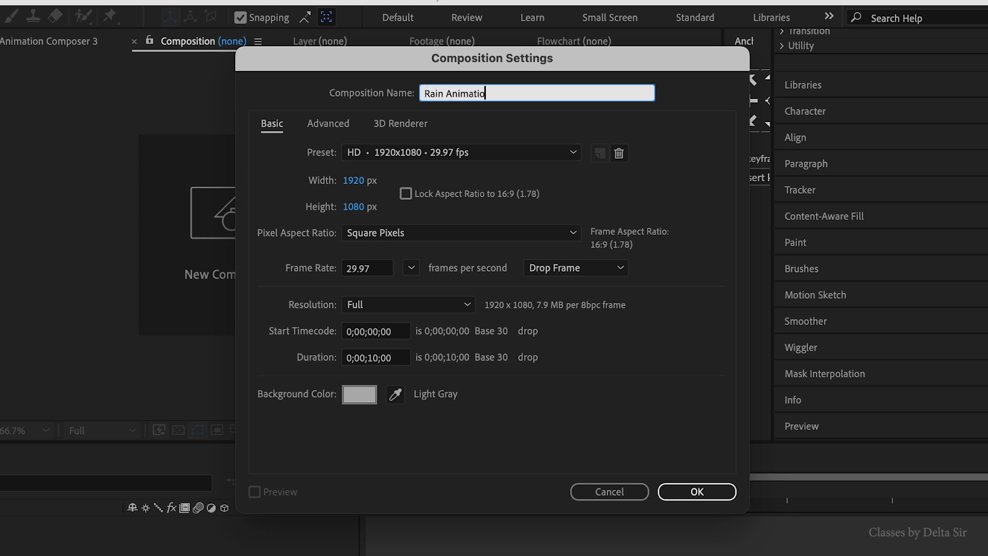
text(n)
key(Return)
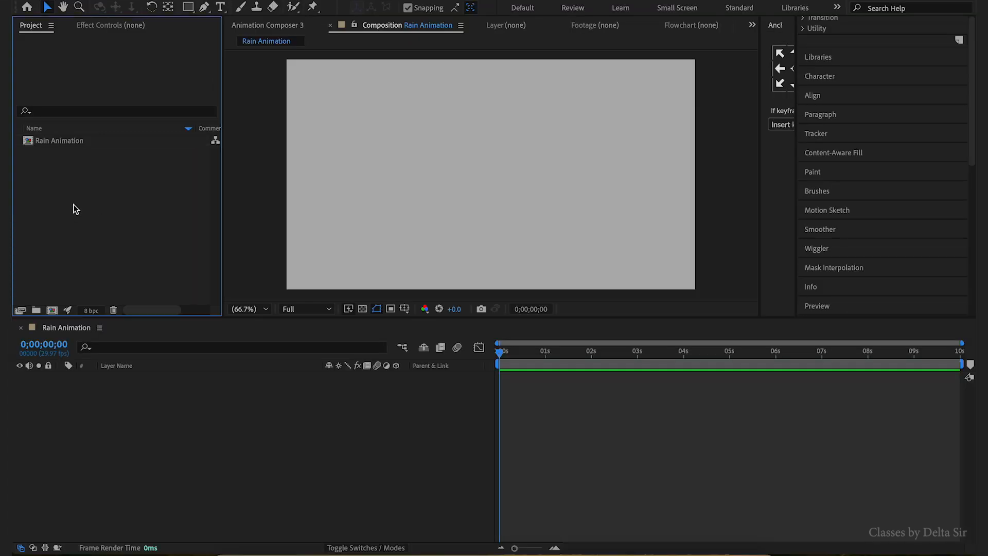
- Import Monsoon.ai from Lesson 4 Assets as a Composition with footage dimensions set to Layer Size
double_click(75, 209)
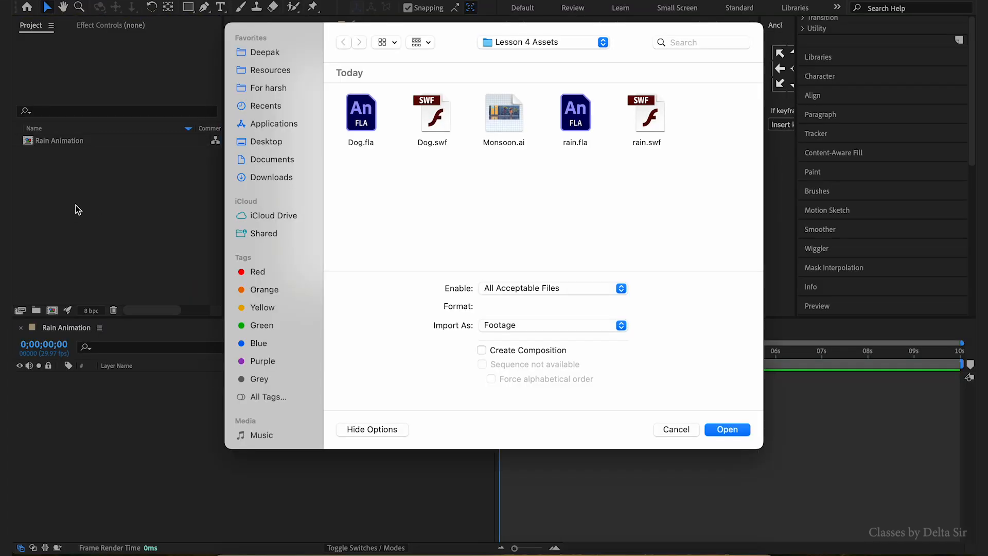
click(505, 115)
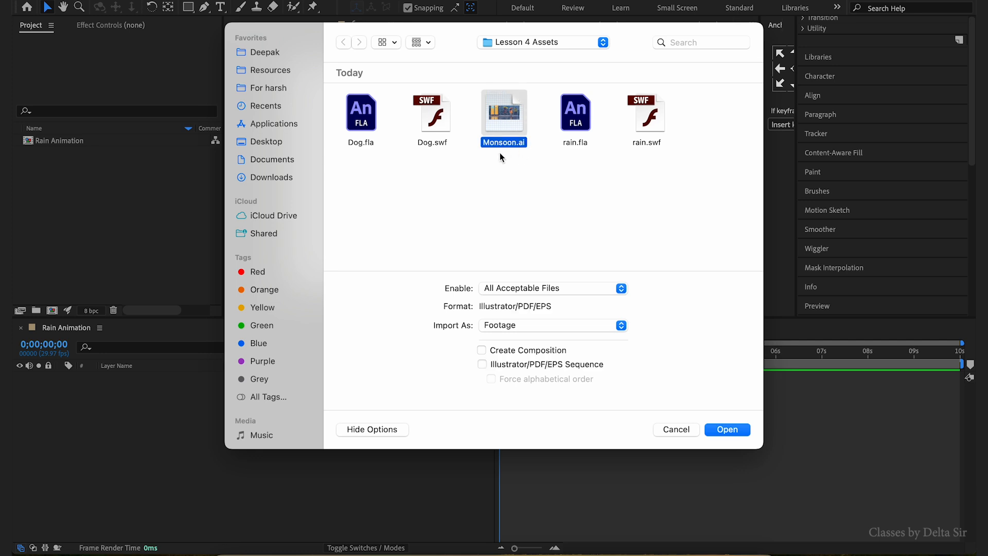
click(730, 430)
click(526, 219)
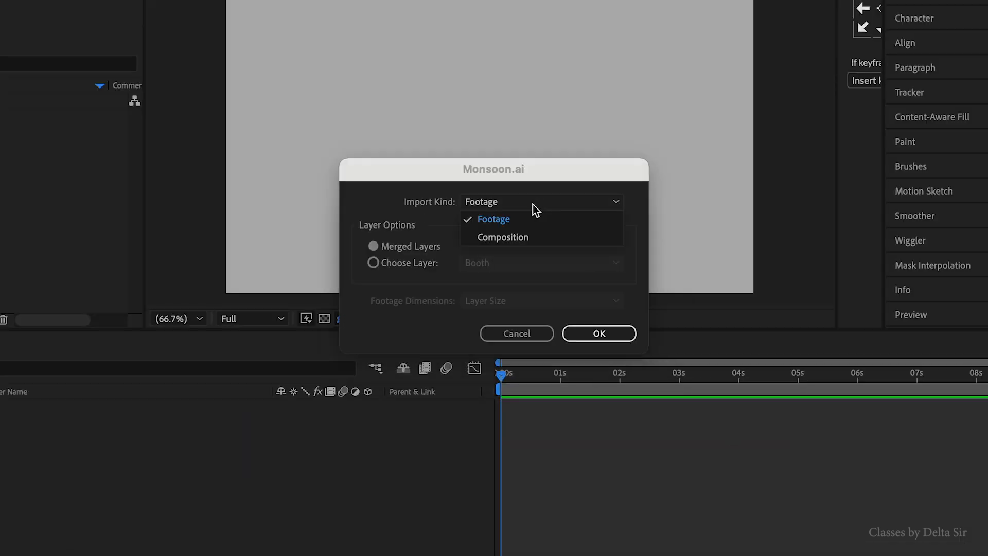
click(519, 244)
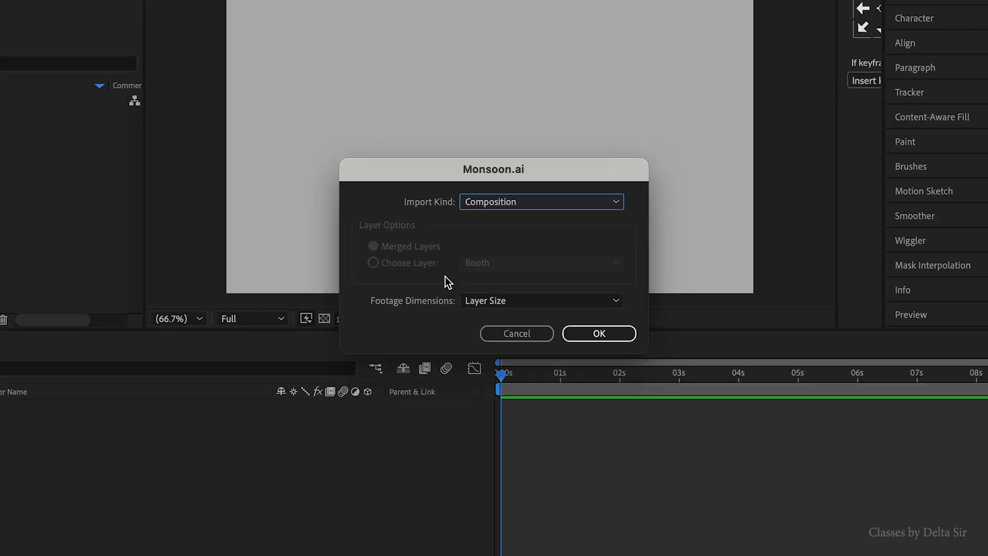
click(566, 301)
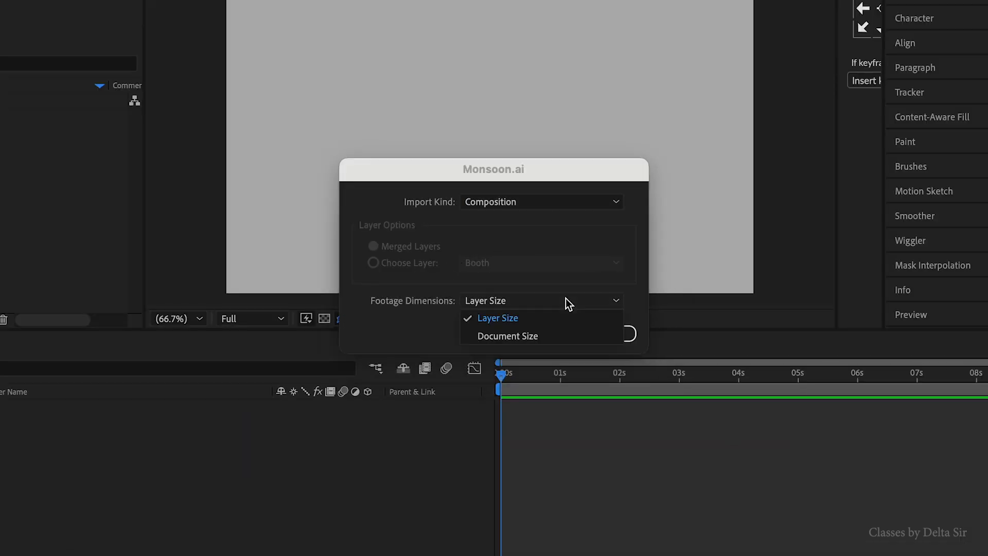
click(534, 316)
click(600, 333)
- Add the Monsoon composition as a layer in the Rain Animation timeline and scrub through it
drag(77, 133, 0, 439)
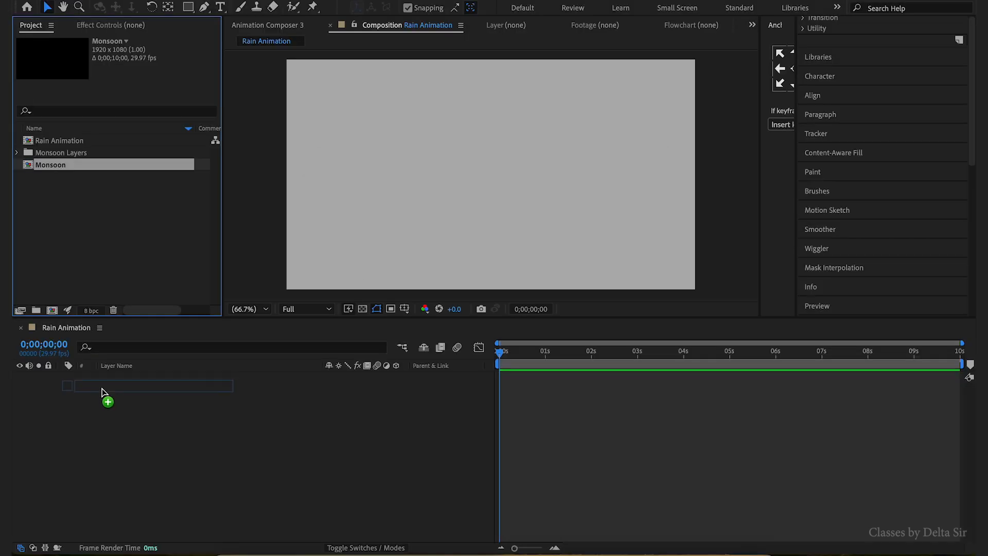
mouse_move(105, 399)
mouse_down()
mouse_move(70, 175)
mouse_move(59, 166)
mouse_move(75, 363)
mouse_move(96, 391)
mouse_up()
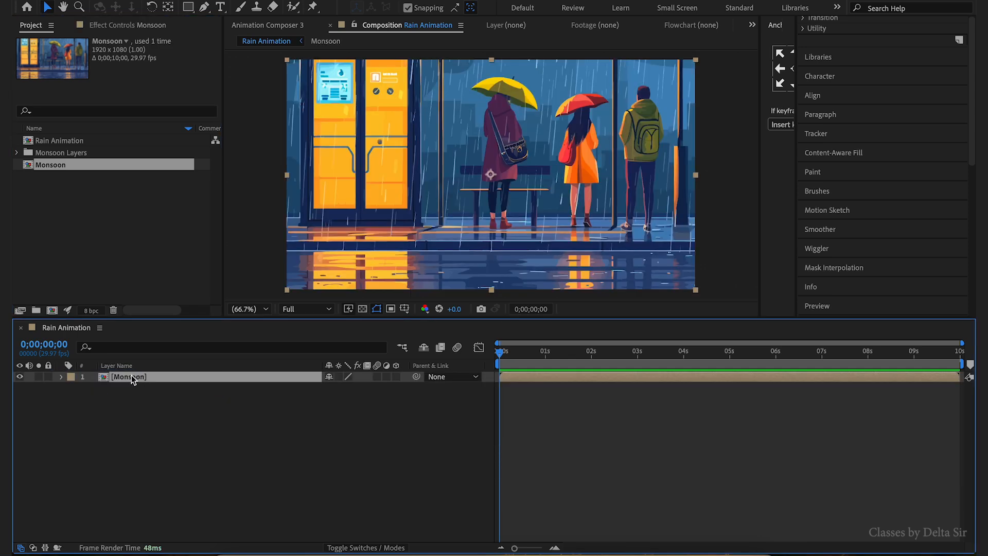
drag(499, 353, 745, 385)
- Open the Monsoon composition, check its layers by toggling their visibility, and return to the Rain Animation composition
double_click(640, 376)
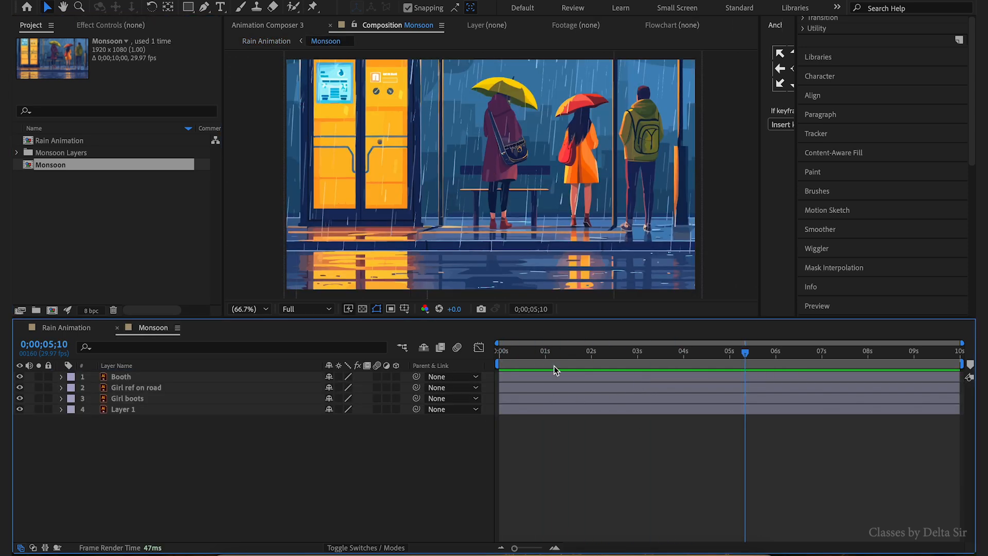
drag(530, 355, 78, 371)
click(20, 377)
click(20, 377)
click(21, 388)
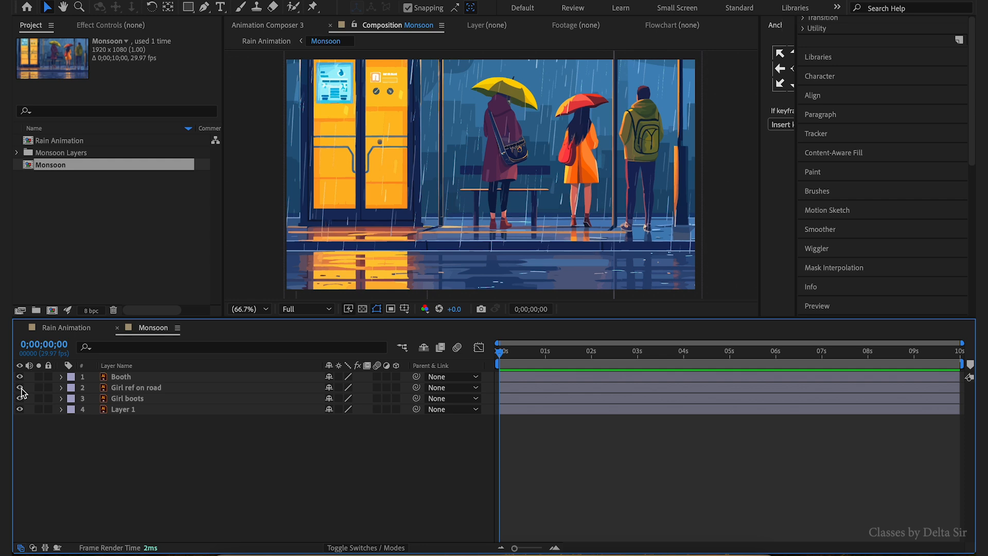
click(66, 328)
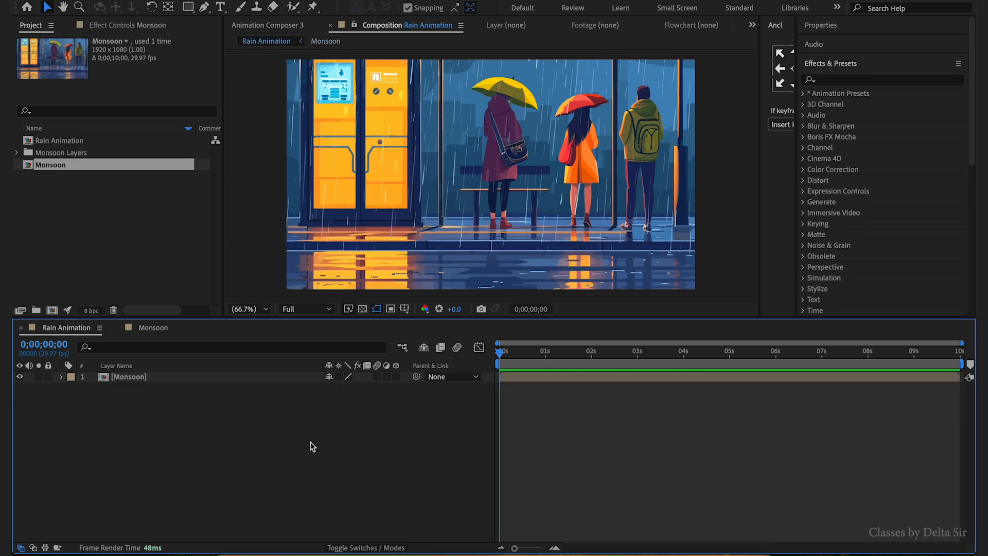
- Add an adjustment layer above Monsoon in the Rain Animation composition and name it Rain 1
right_click(196, 377)
mouse_move(221, 387)
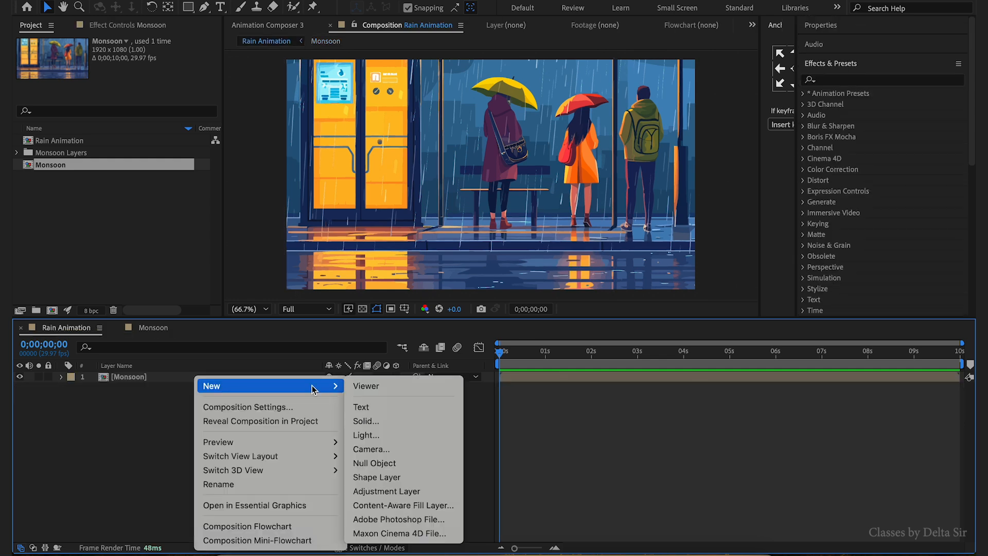
click(377, 492)
double_click(149, 377)
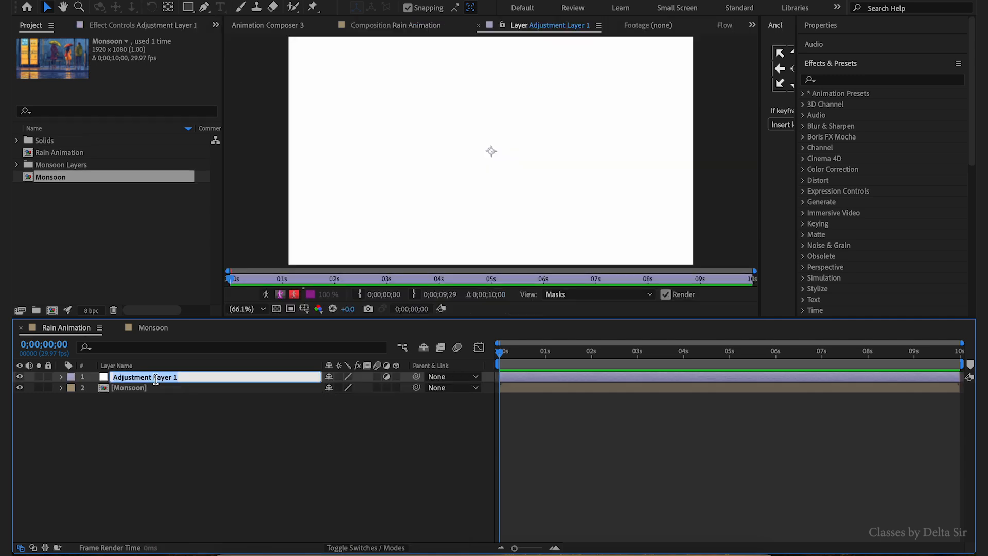
text(Rain 1)
key(Return)
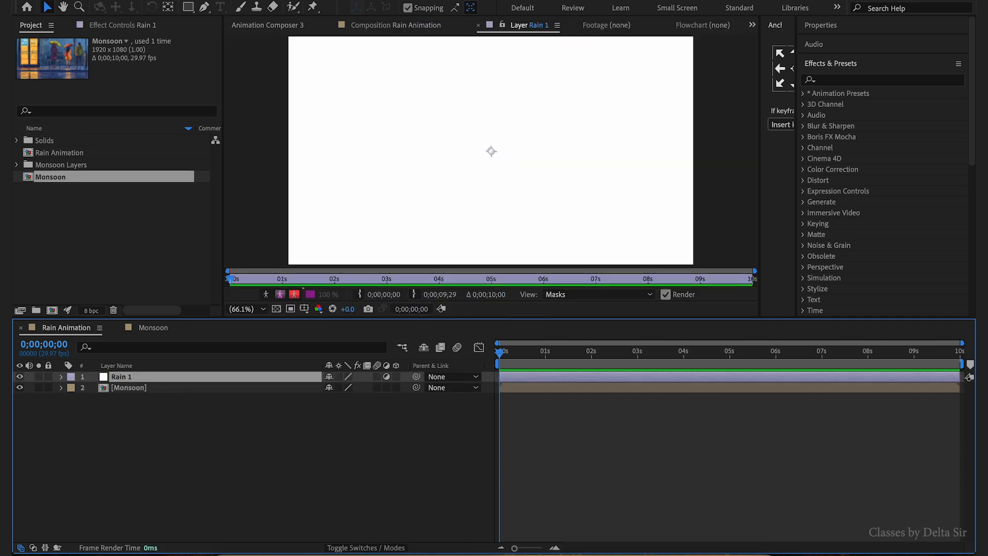
- Find the CC Rainfall effect and apply it to the Rain 1 adjustment layer
click(850, 76)
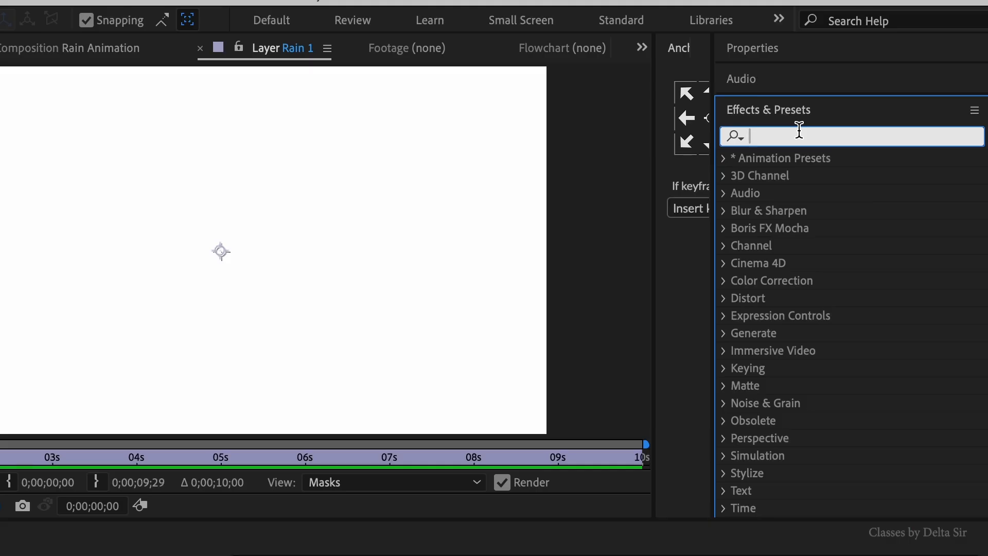
text(r)
key(BackSpace)
text(cc rain)
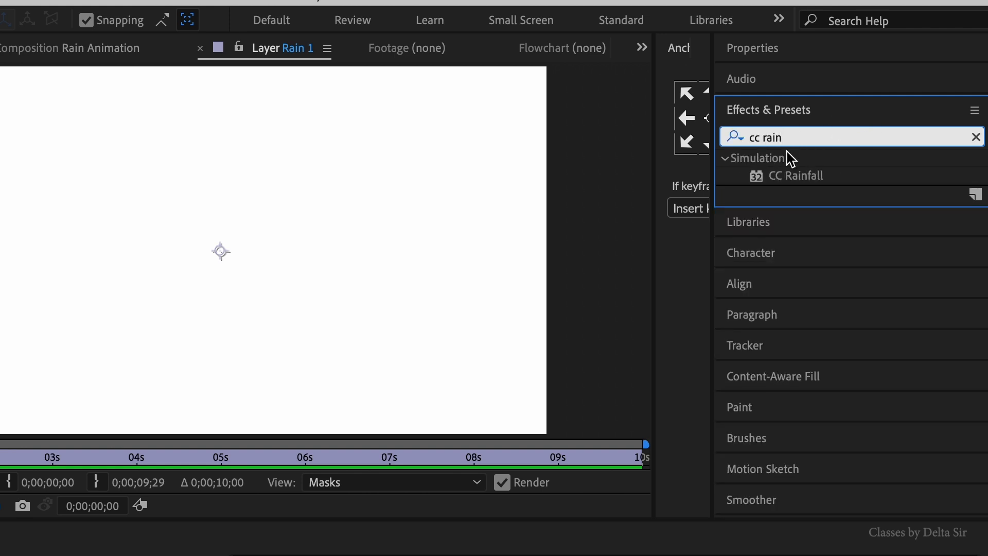
click(787, 177)
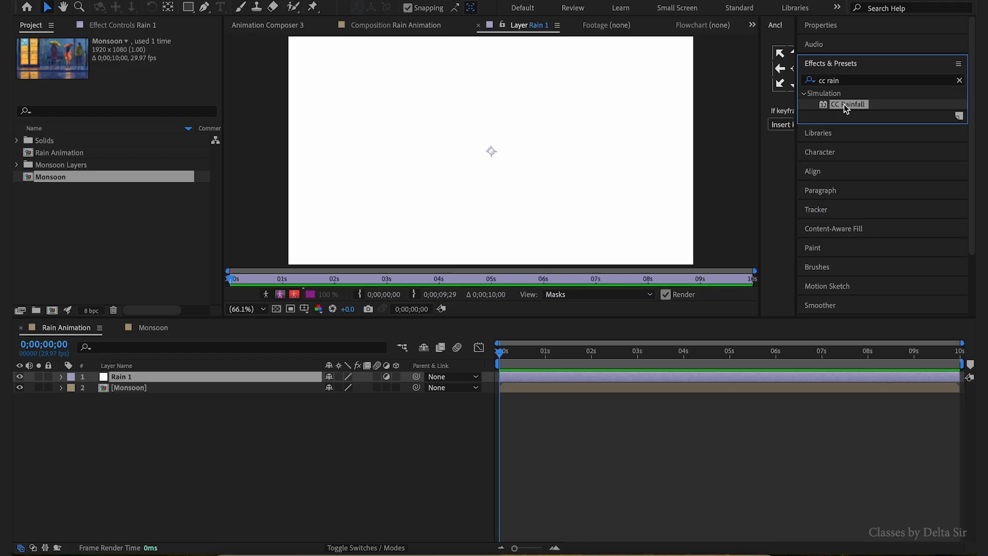
drag(844, 104, 555, 372)
click(546, 403)
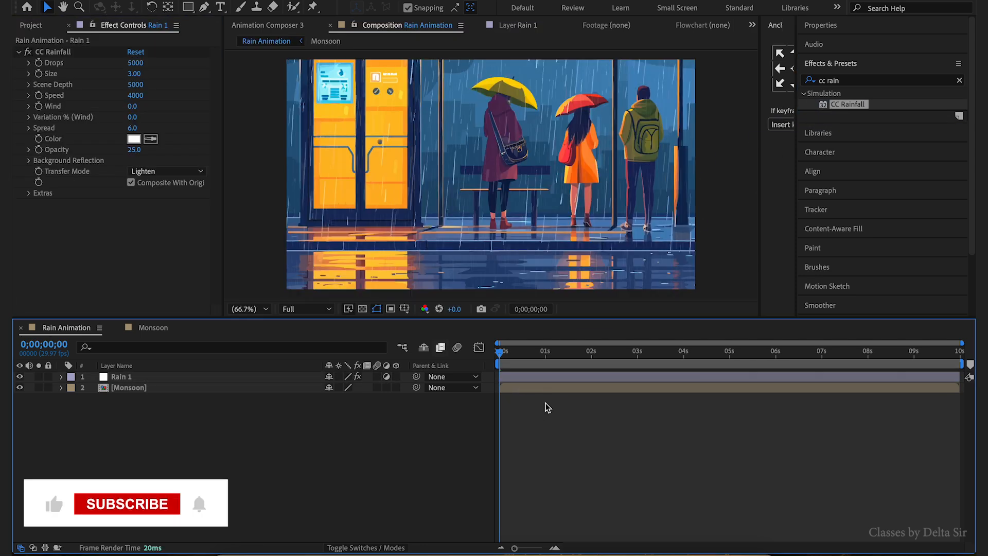
- Set the CC Rainfall size on Rain 1 to 7.95 and preview the rain from the start
mouse_move(542, 356)
mouse_down()
mouse_move(646, 356)
mouse_move(545, 356)
mouse_up()
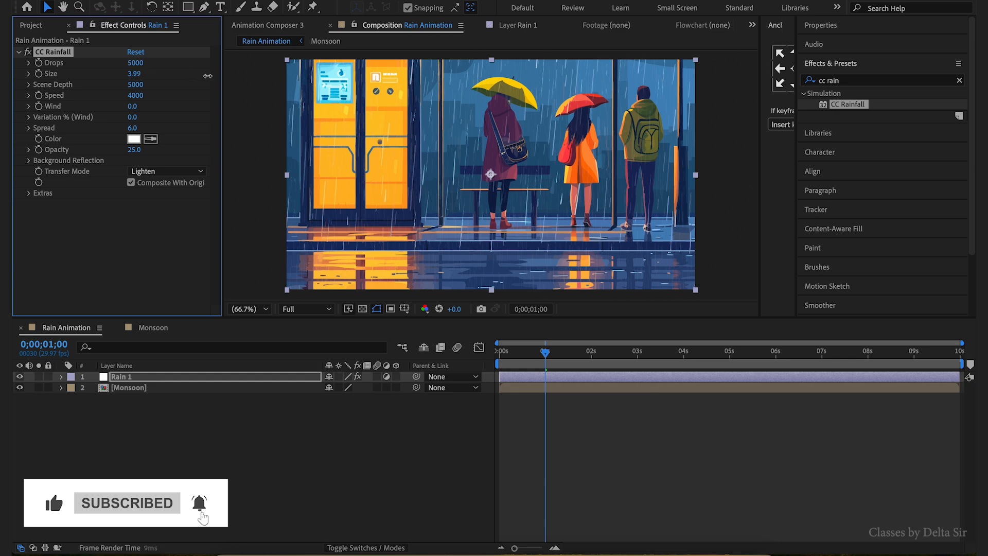
drag(208, 76, 485, 95)
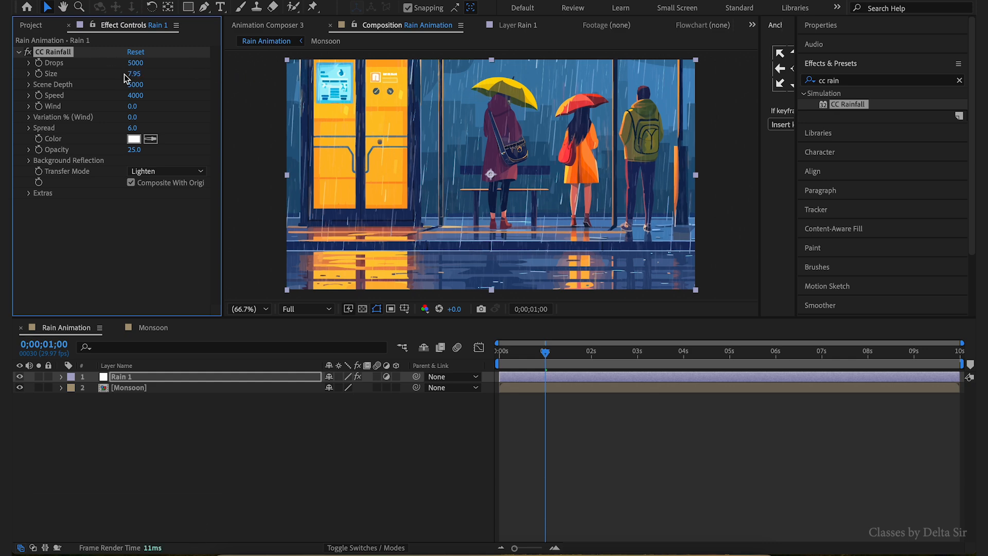
drag(533, 355, 494, 353)
key(space)
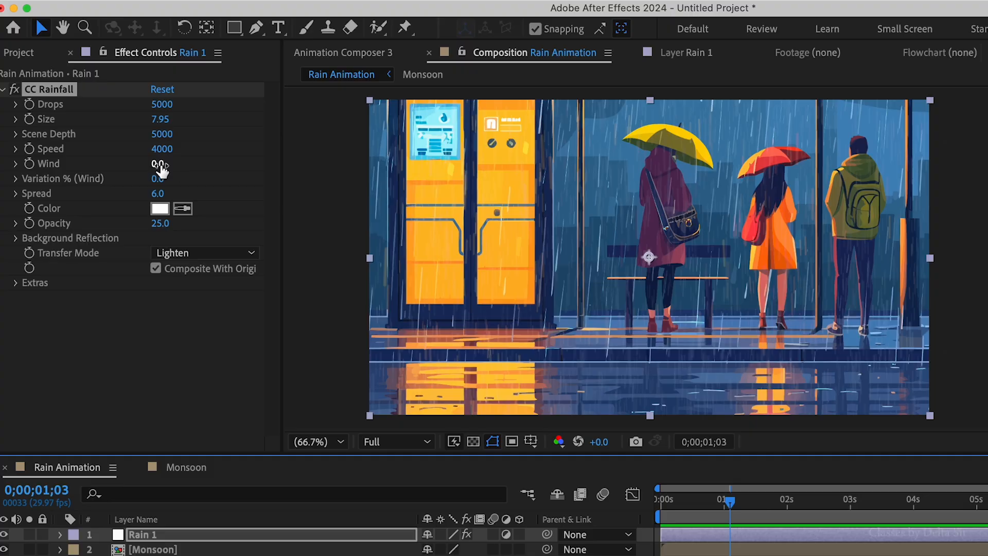
- Slant the Rain 1 rainfall by setting its wind to -310 and play the preview
drag(161, 166, 135, 167)
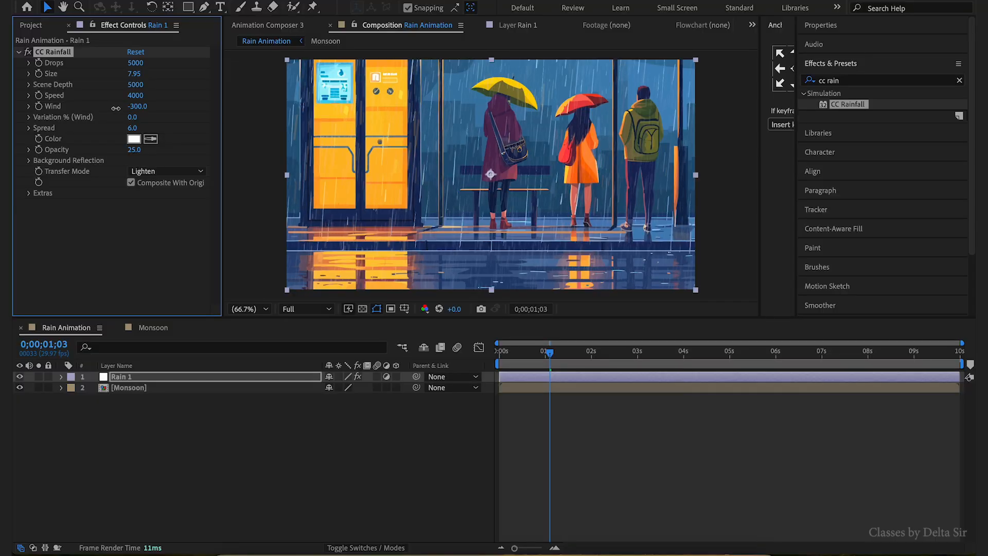
drag(116, 108, 116, 108)
key(space)
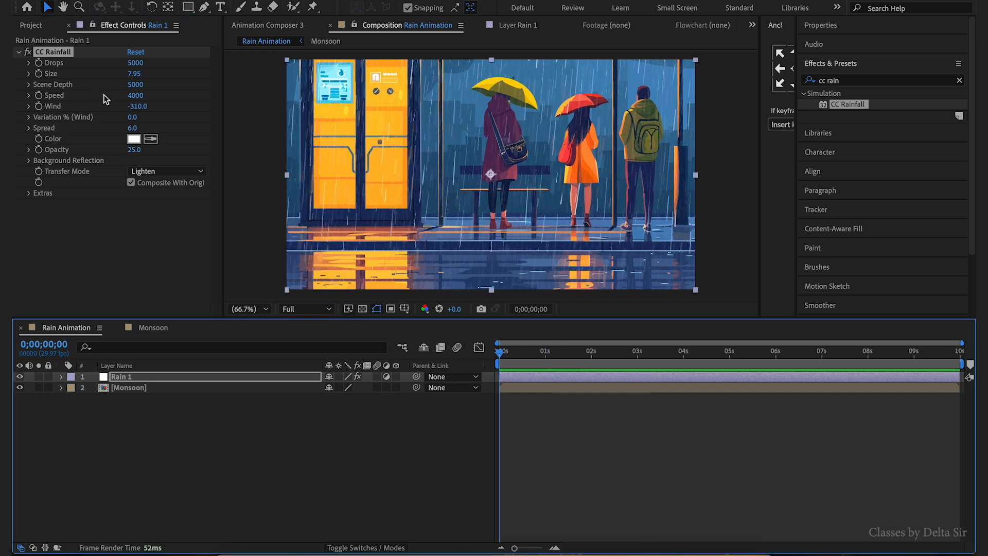
- Raise the Rain 1 rainfall speed to 6300 and preview the faster rain
drag(134, 98, 166, 97)
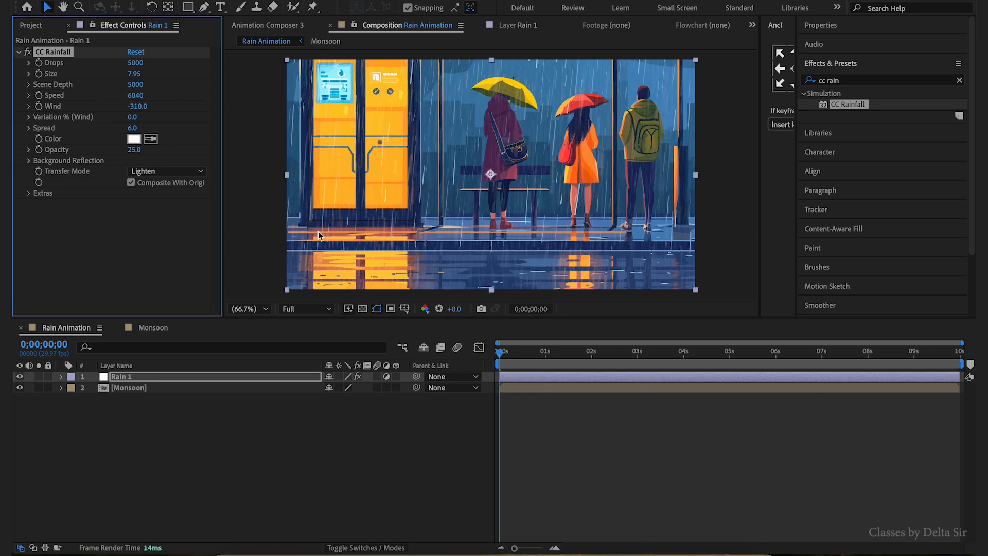
key(space)
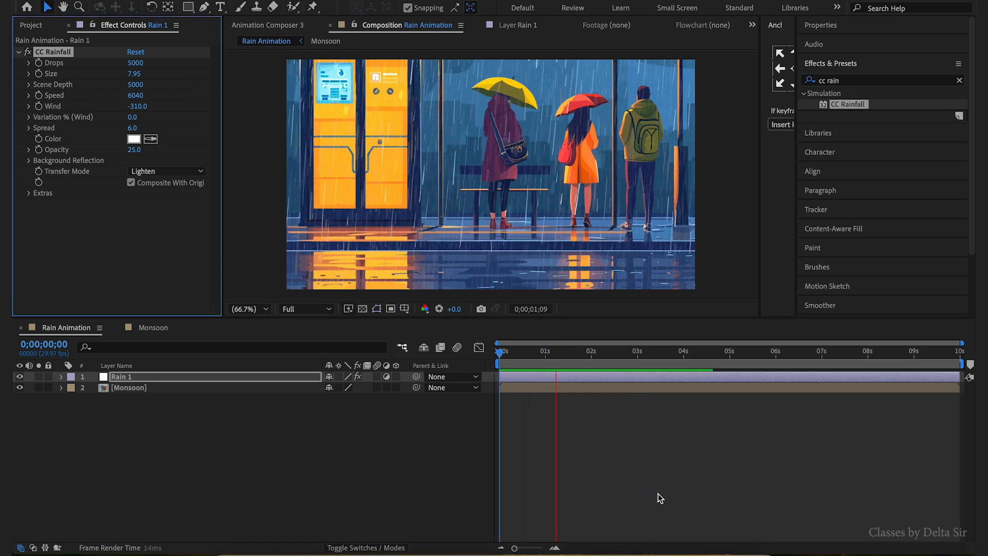
drag(136, 95, 155, 96)
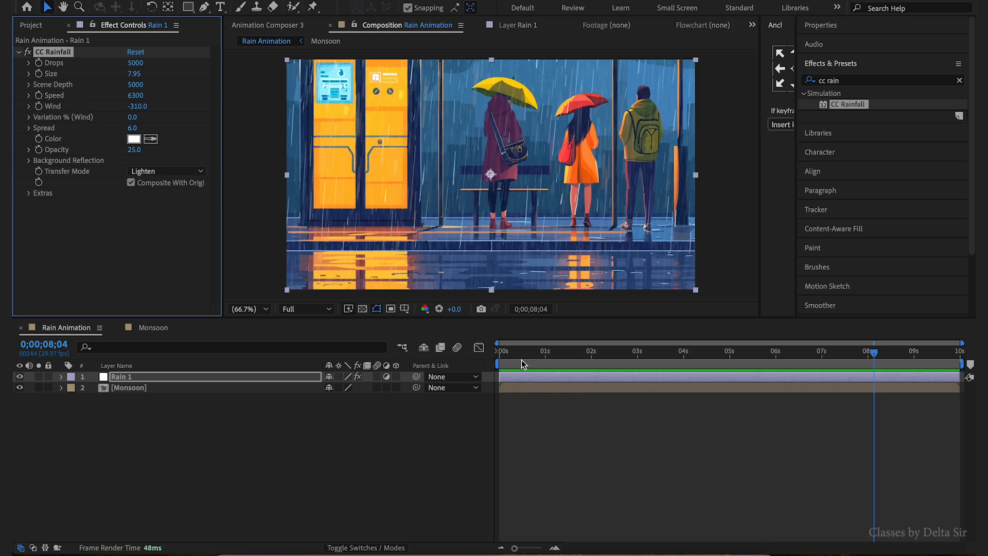
drag(521, 358, 463, 367)
key(space)
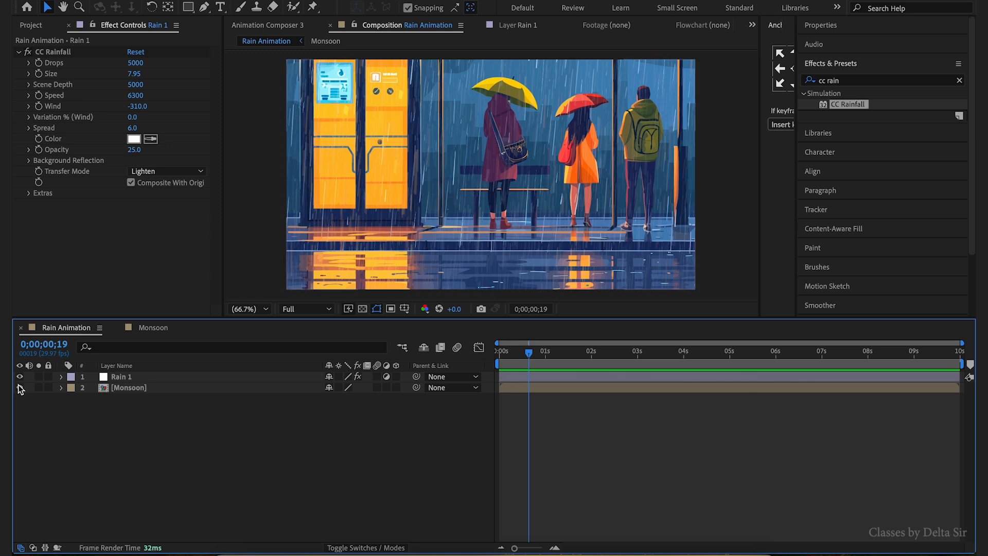
- Duplicate the Rain 1 layer and hide the original
click(125, 381)
key(ctrl+d)
click(20, 387)
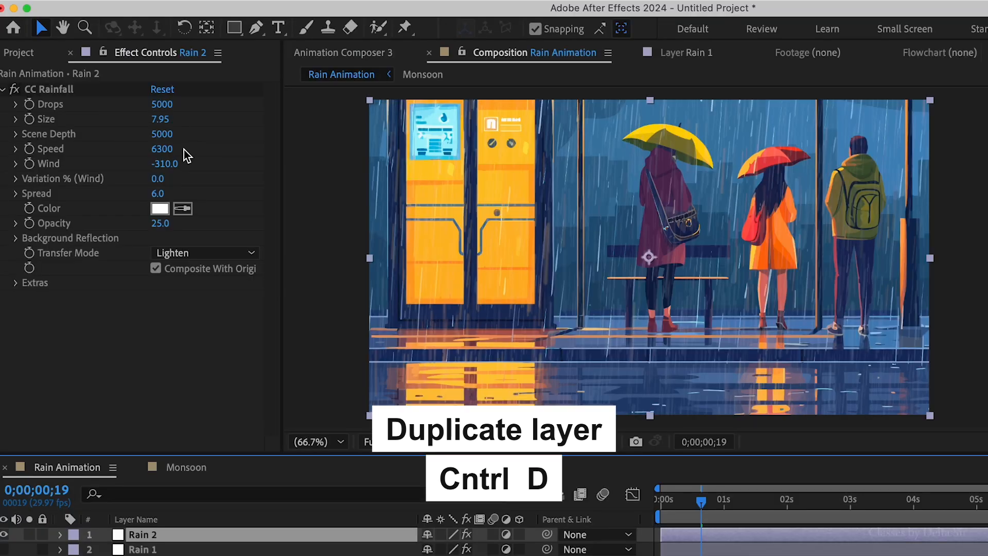
- Slow the rainfall on the Rain 2 layer by setting its speed to 1650
click(136, 95)
text(5000)
key(Return)
drag(53, 146, 98, 163)
drag(163, 149, 101, 153)
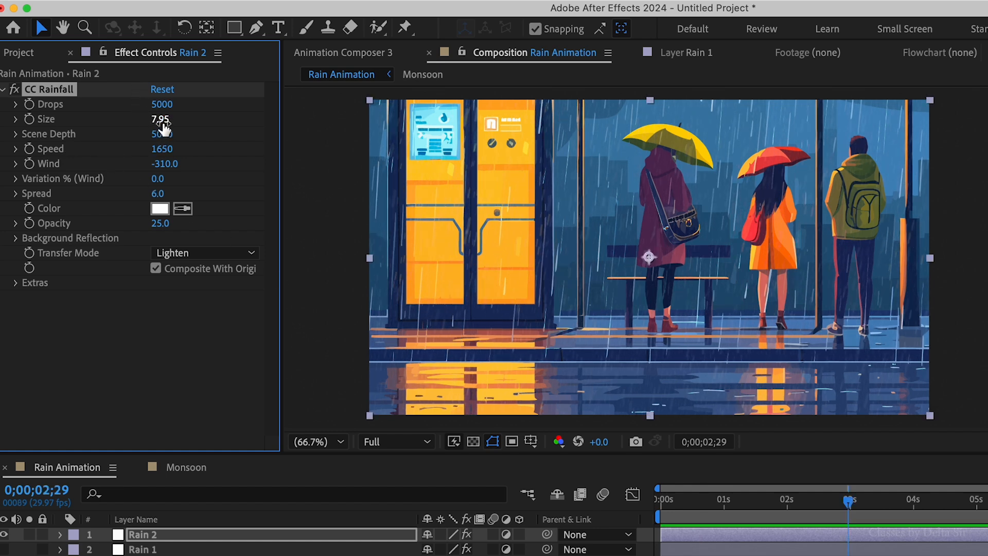
- Set the Rain 2 rainfall to size 15, 1500 drops and 96 opacity, lower its speed, and preview it
drag(160, 119, 188, 120)
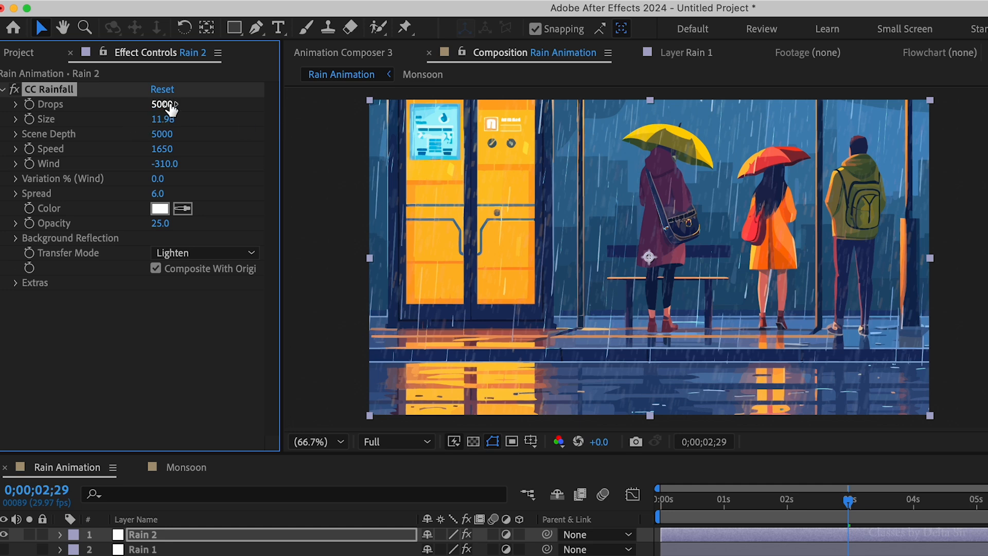
drag(160, 103, 120, 105)
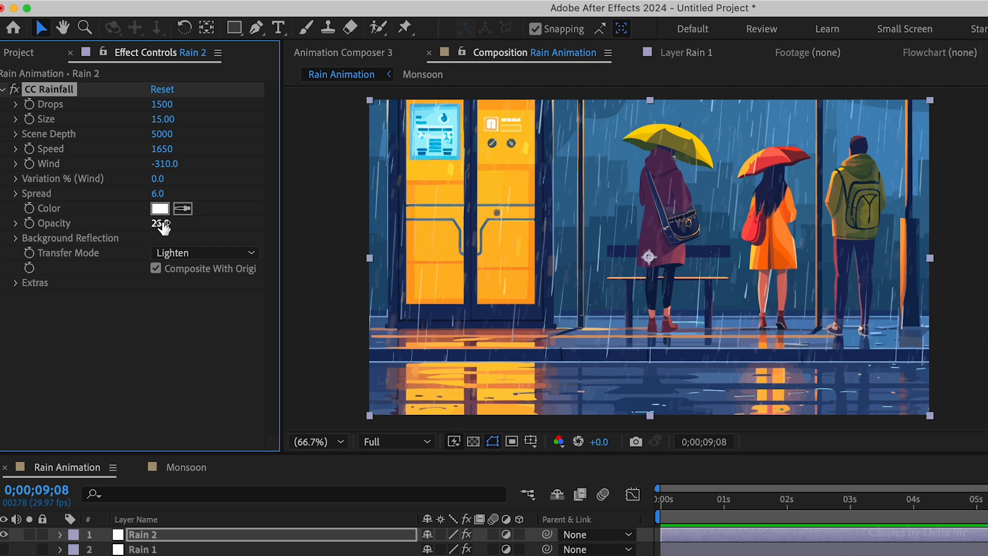
drag(161, 222, 235, 224)
key(space)
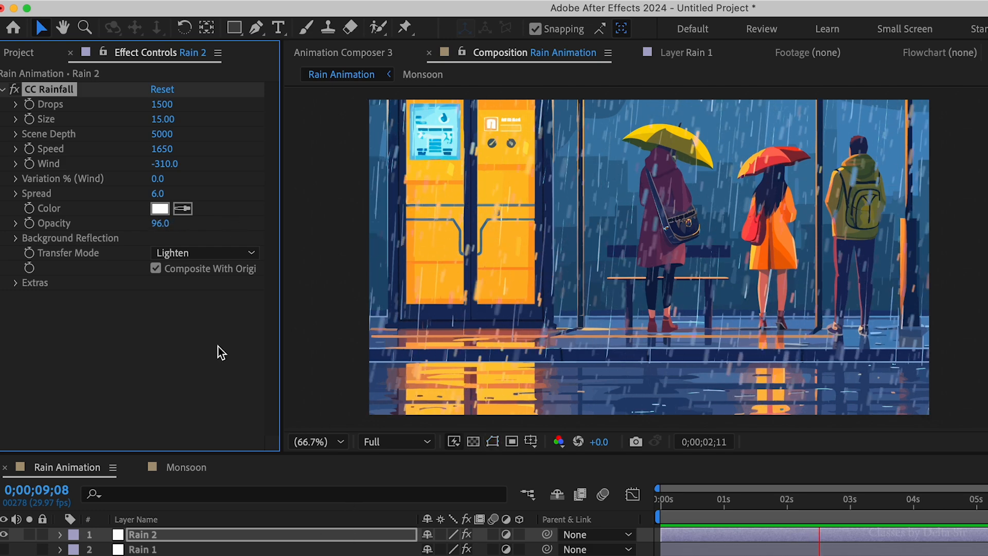
drag(161, 148, 104, 154)
key(space)
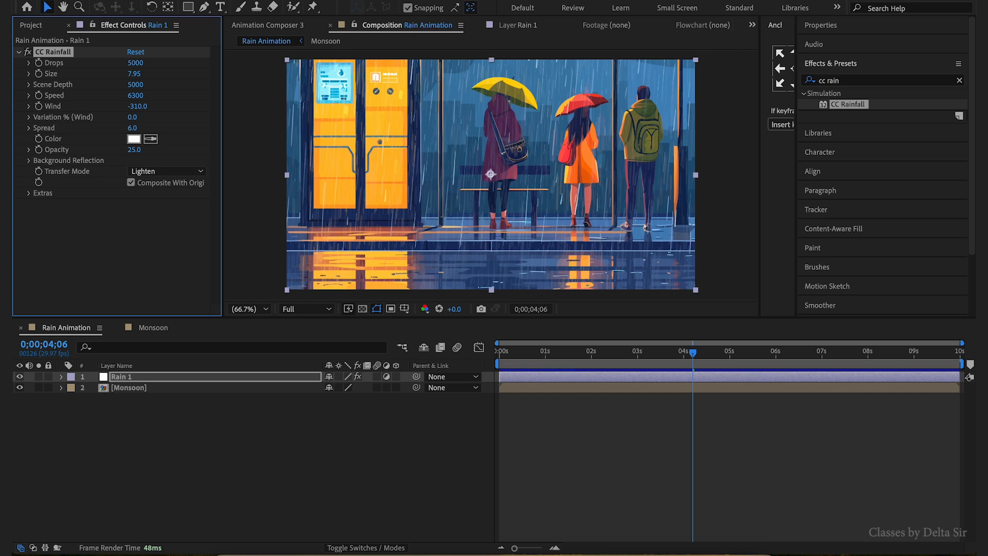
- Set the Rain 1 rainfall's wind variation to 20% and its size to 10.66, and preview the result
click(132, 117)
text(20)
key(Return)
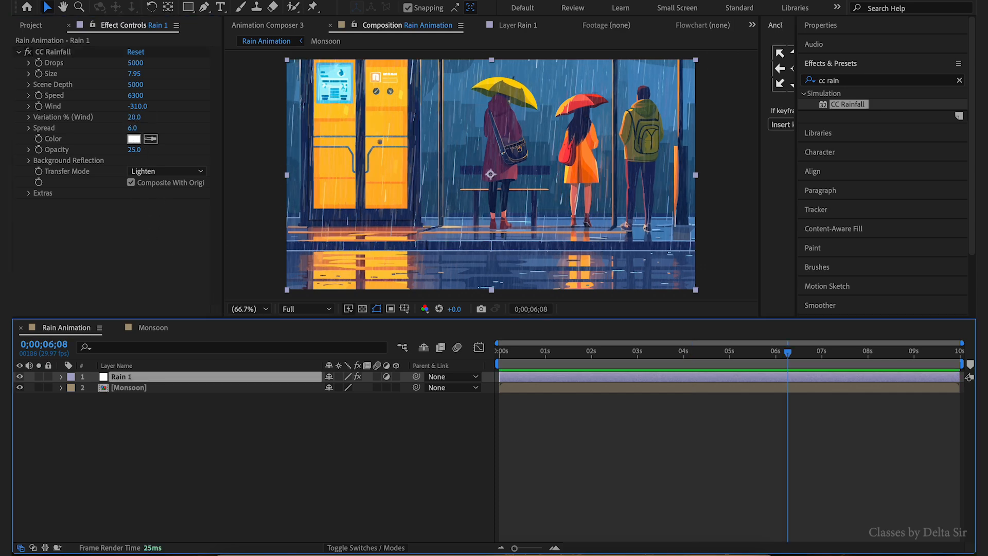
drag(132, 72, 167, 73)
drag(229, 74, 309, 77)
key(space)
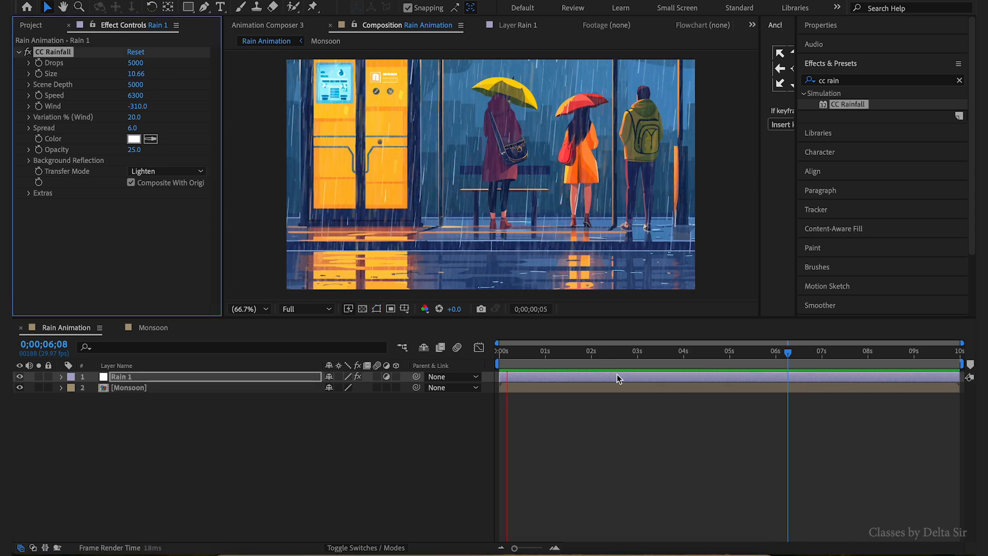
- Open the Monsoon composition and toggle the Booth layer's visibility to identify the booth reflection
click(227, 465)
click(133, 389)
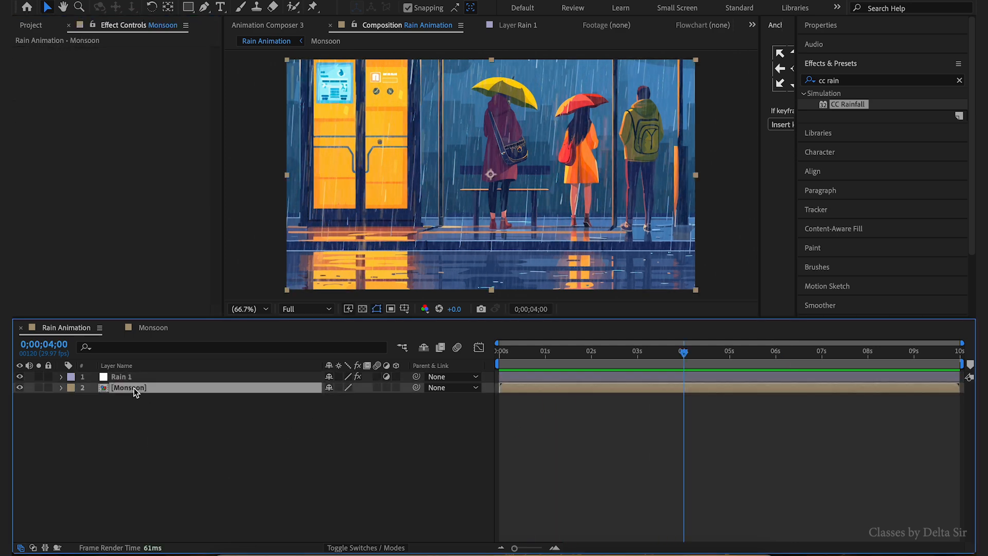
double_click(131, 388)
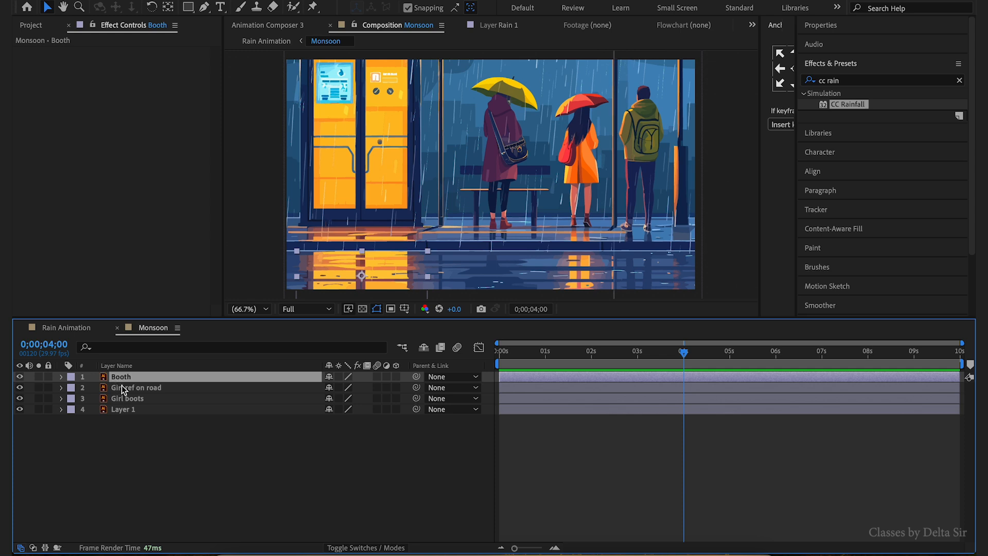
click(20, 377)
click(19, 377)
- Find the Wave Warp effect and apply it to the Booth layer
click(885, 57)
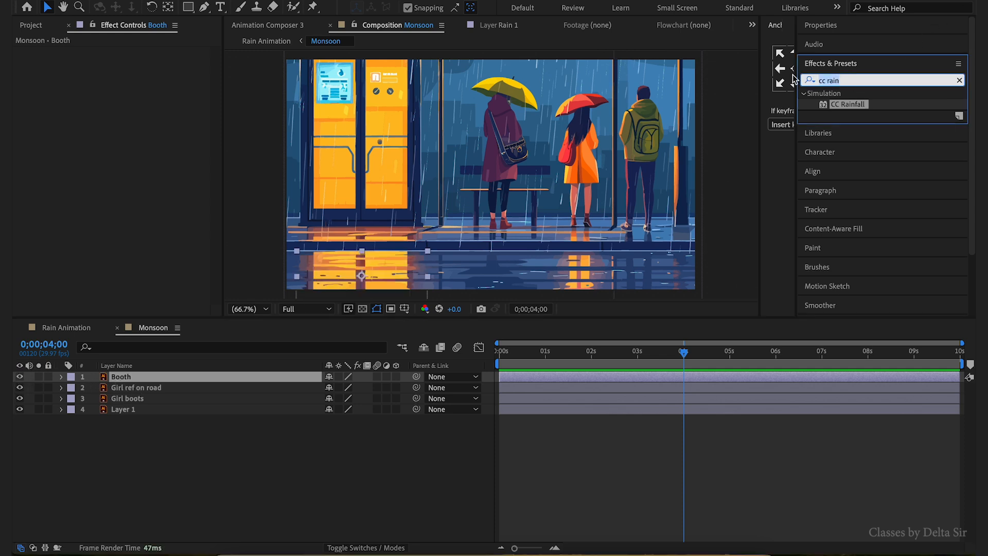
text(wave)
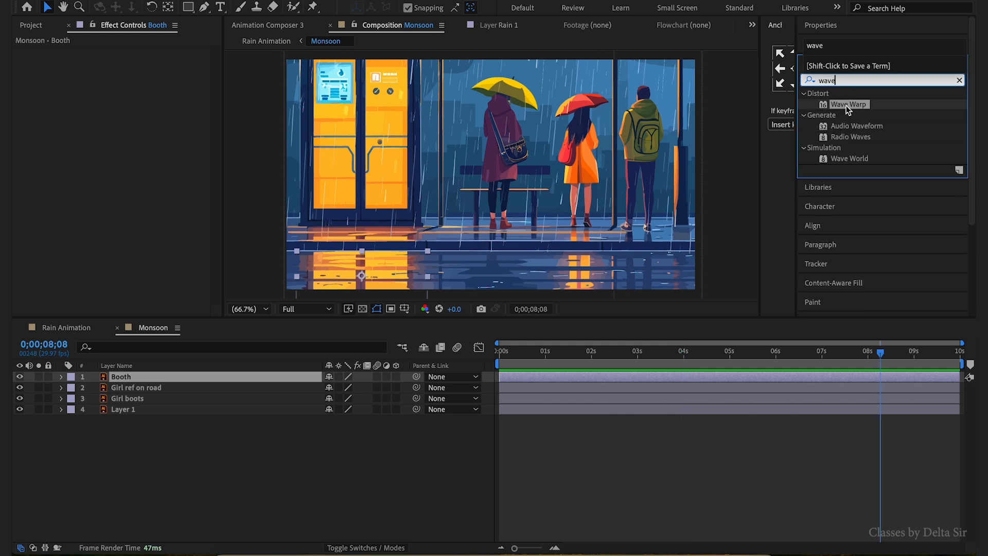
drag(847, 106, 141, 379)
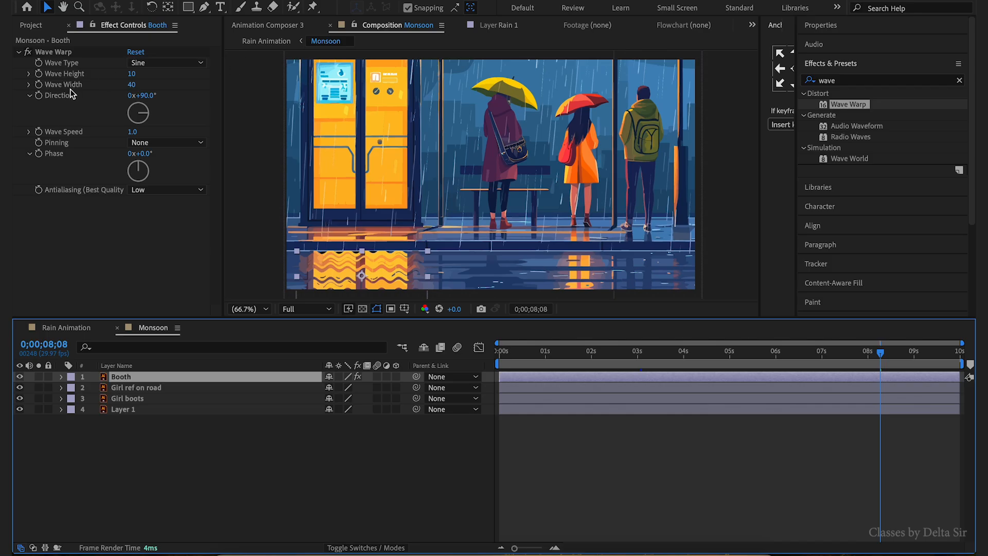
- Preview the booth reflection's wave motion and set the Wave Warp wave height to 6
key(space)
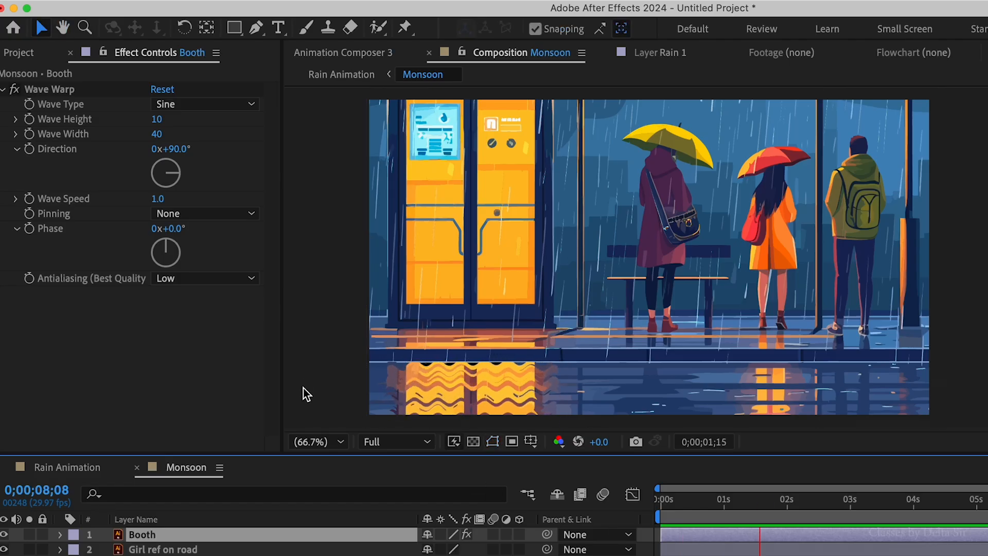
key(space)
click(157, 120)
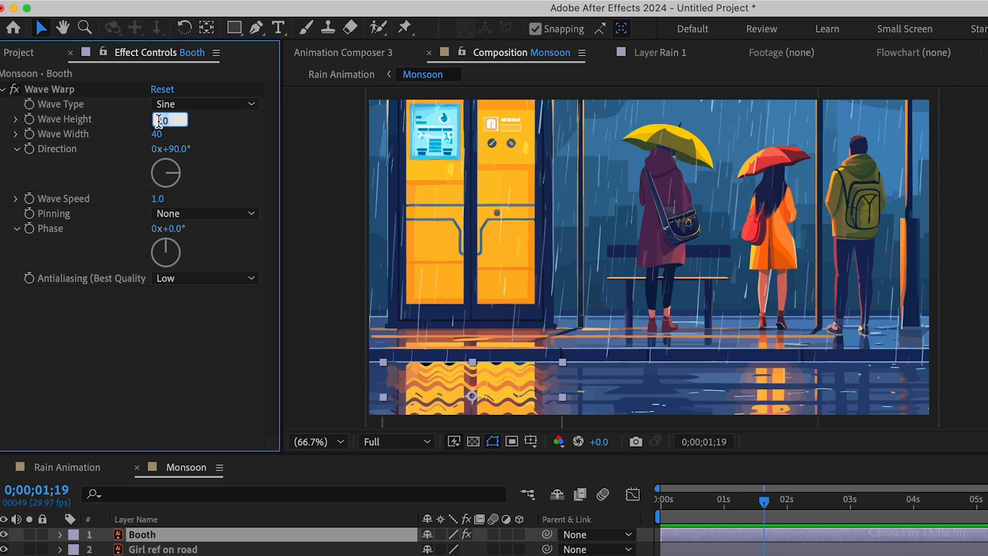
key(Return)
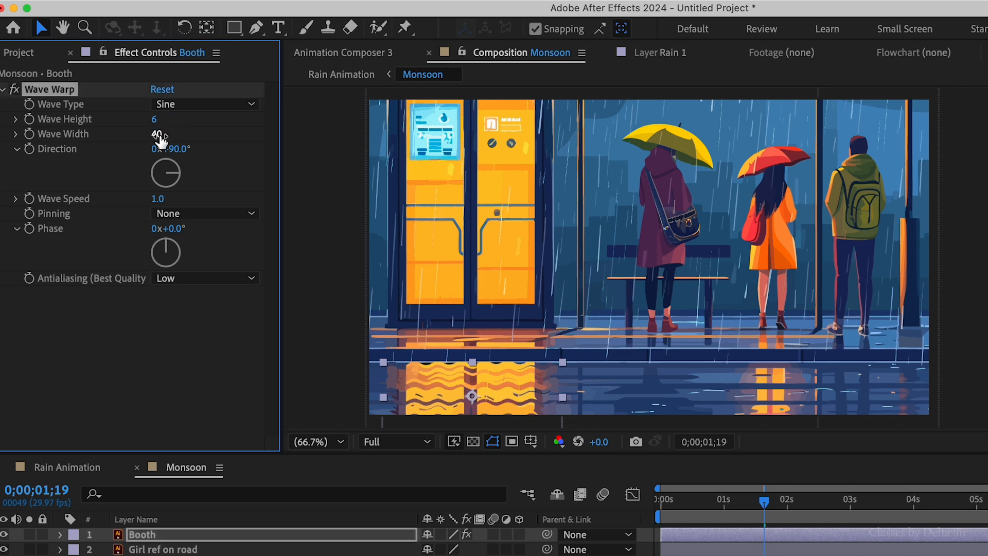
- Set the Booth layer's Wave Warp wave width to 50 and its direction to 180°
click(157, 135)
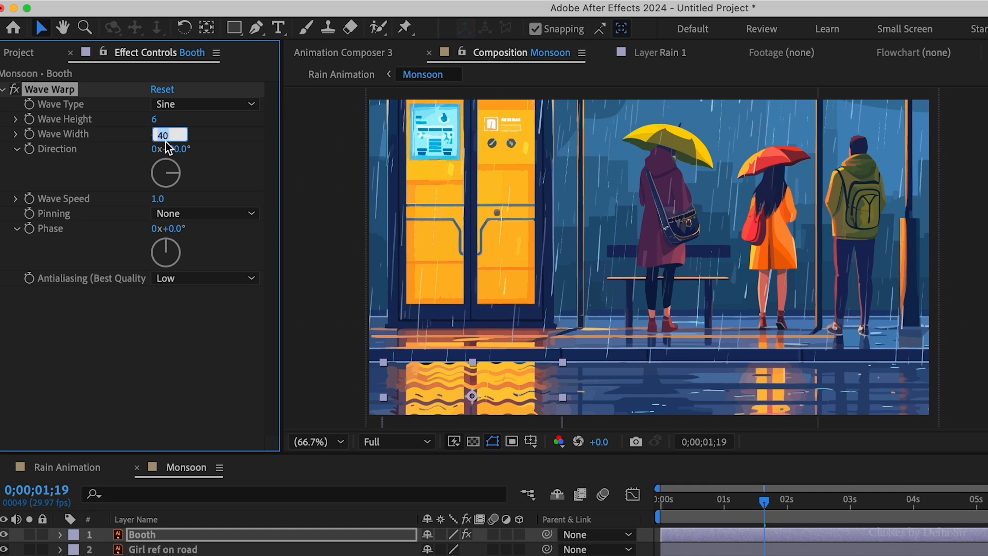
text(5)
key(Return)
drag(170, 149, 257, 156)
click(179, 149)
text(180)
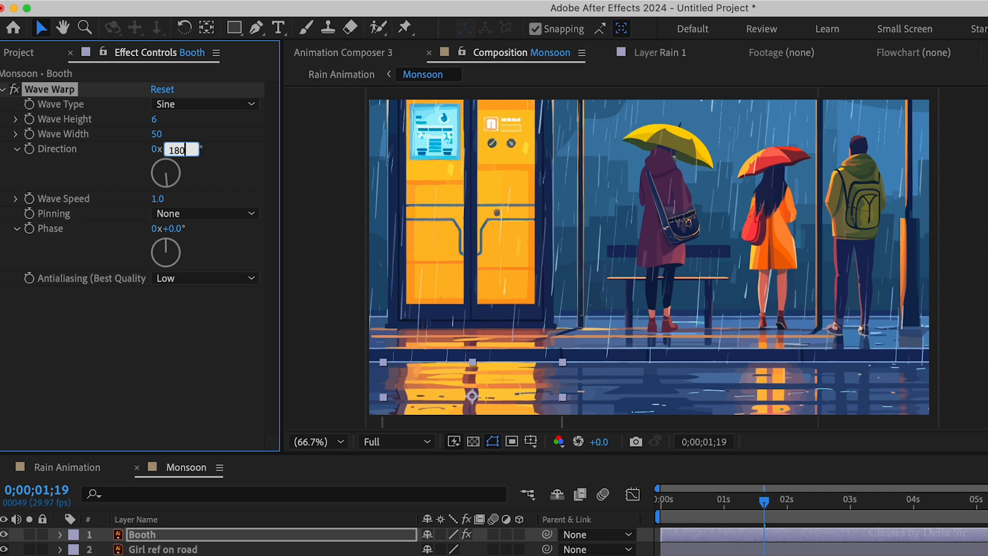
key(Return)
- Pin the Booth layer's Wave Warp to the Left Edge and set its wave speed to 0.6
click(196, 215)
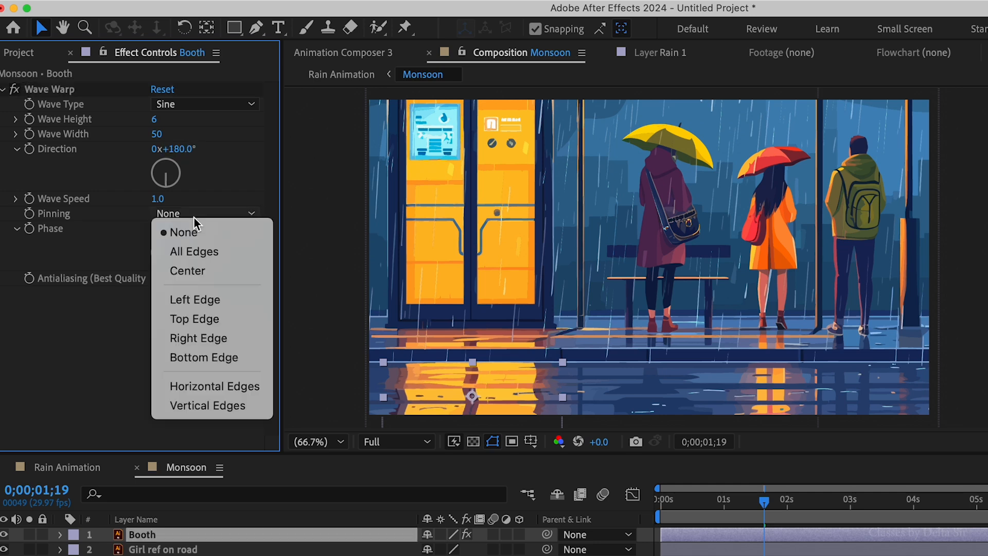
click(220, 305)
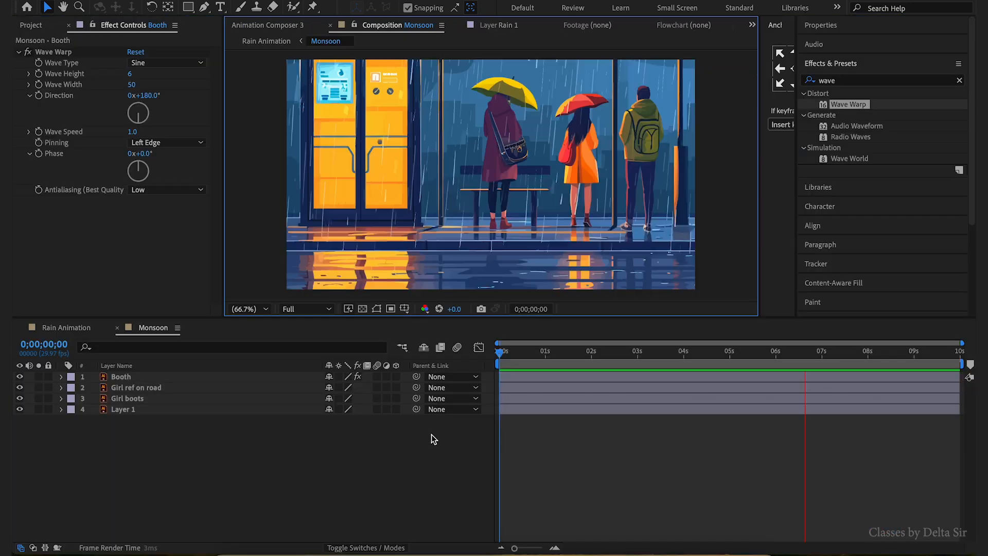
click(132, 131)
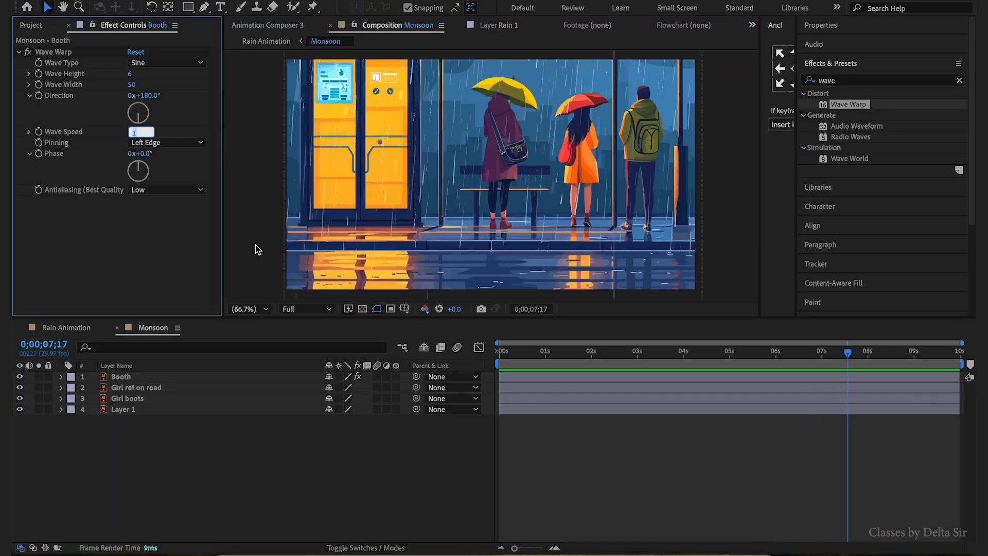
text(.6)
key(Return)
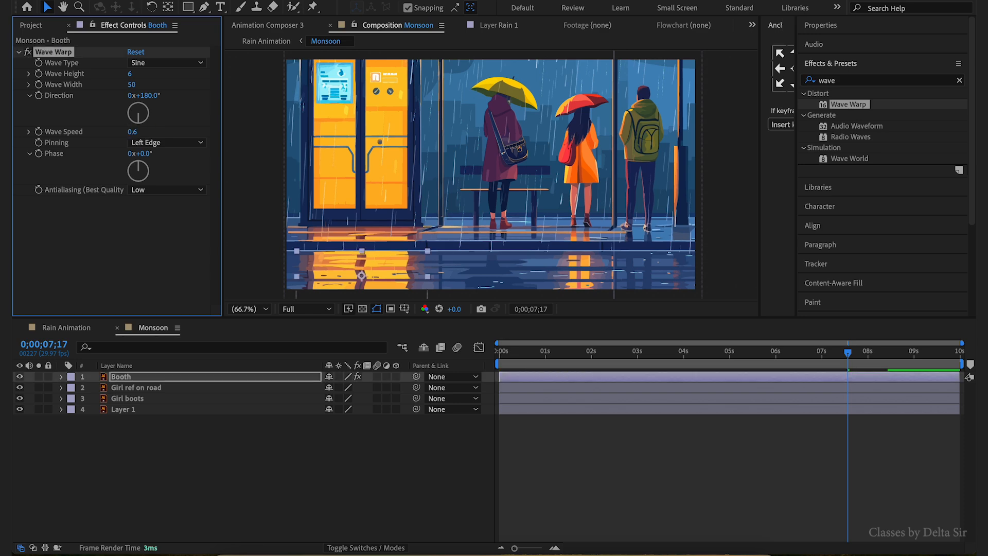
- Play the Monsoon composition in a maximized viewer to check the booth reflection's ripple motion
key(grave)
key(space)
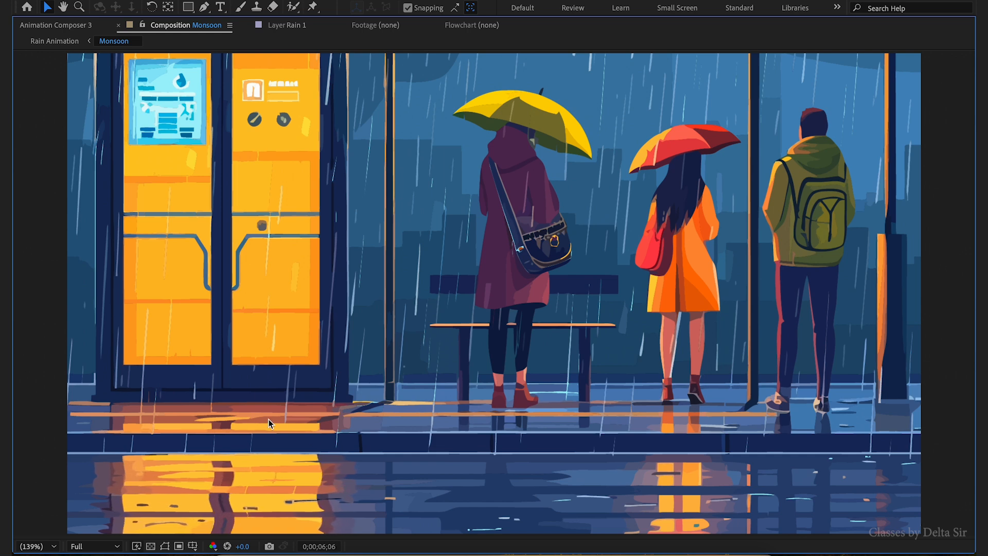
key(space)
key(grave)
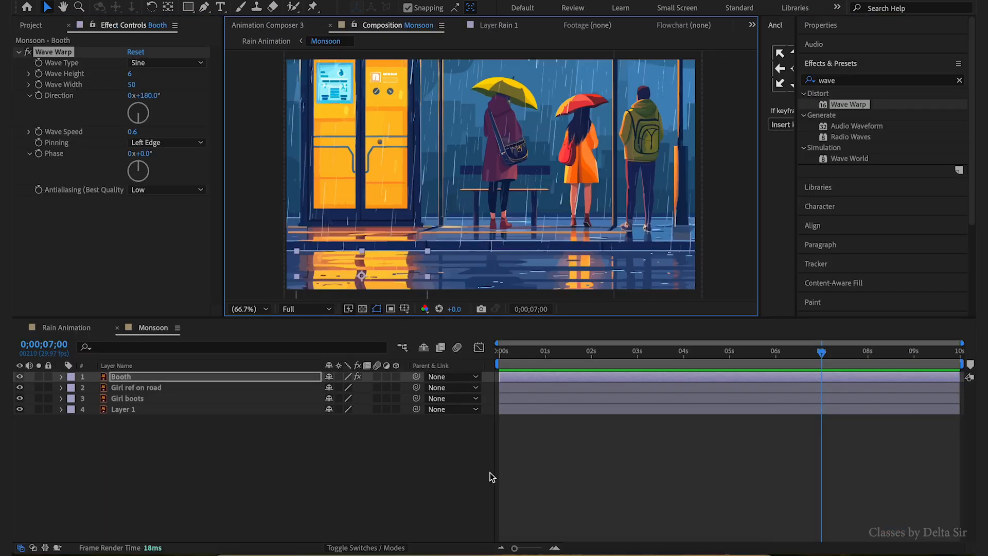
- Copy the Wave Warp effect from the Booth layer onto the Girl ref on road layer
click(137, 385)
click(137, 378)
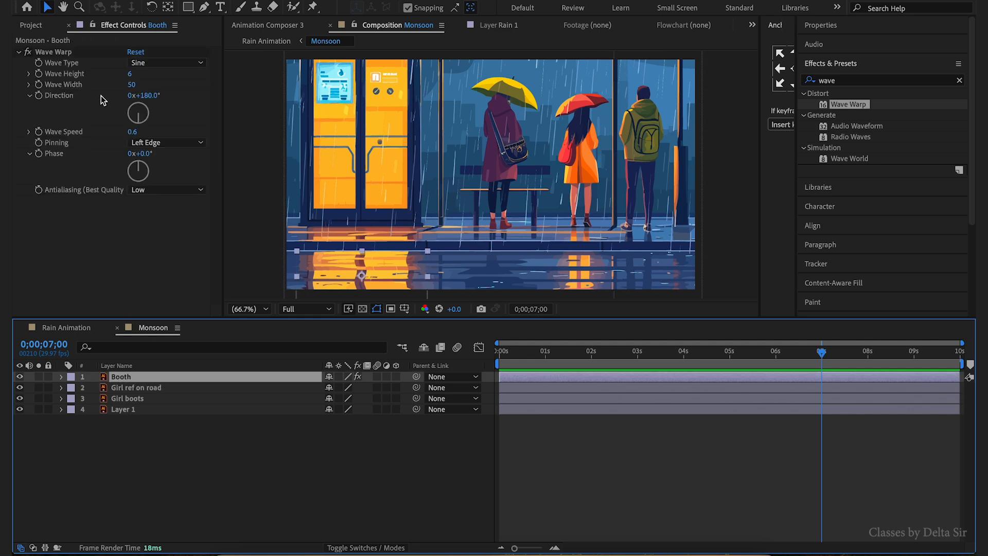
click(67, 54)
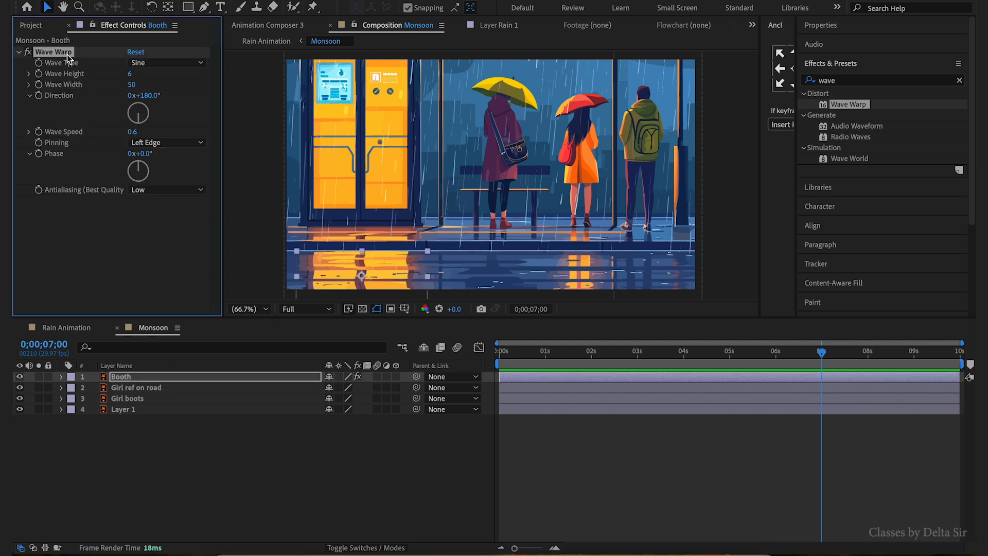
right_click(66, 57)
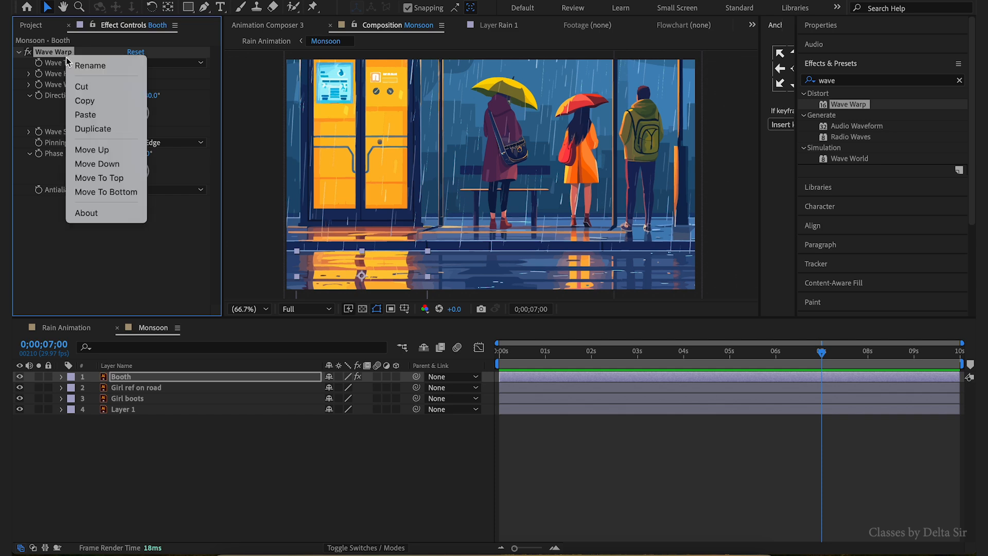
click(77, 100)
click(144, 389)
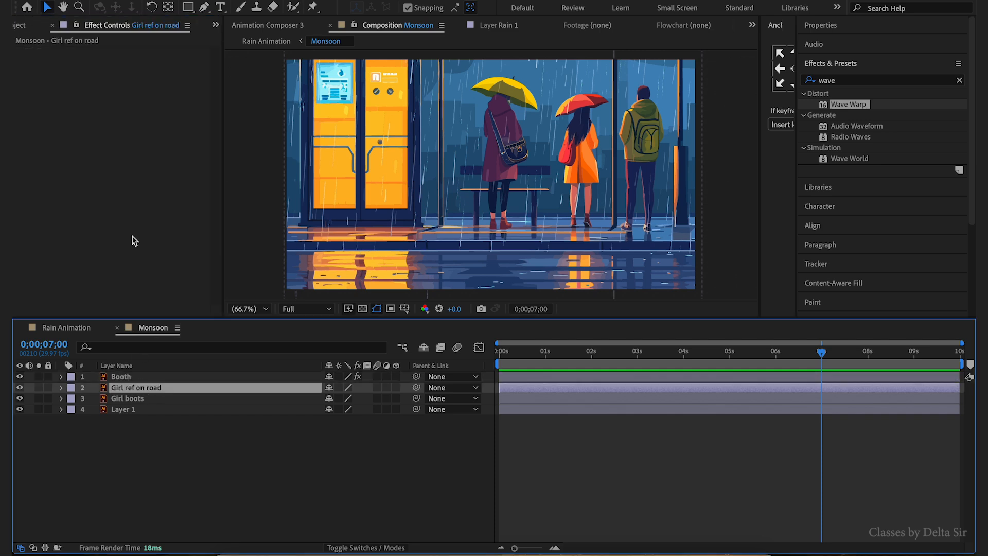
key(ctrl+v)
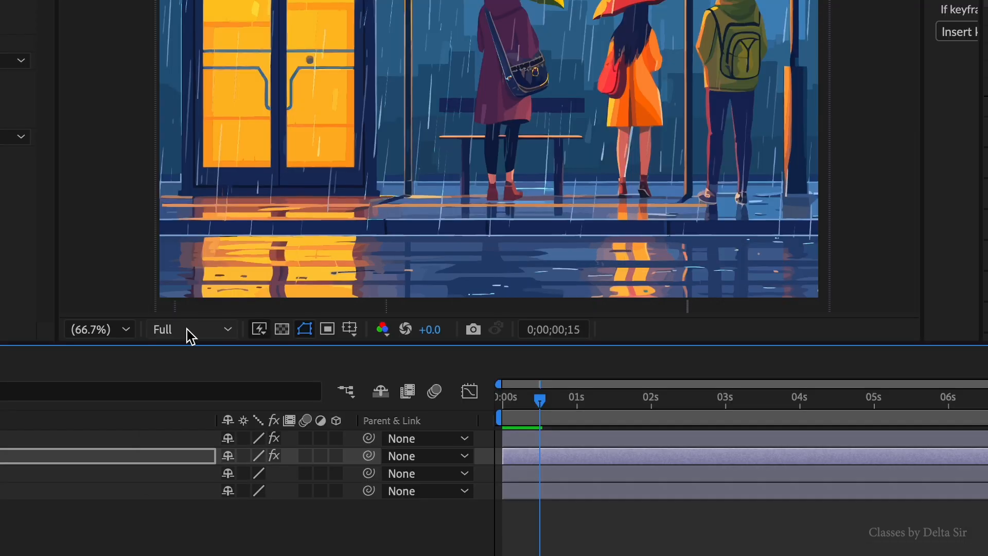
- Set the Monsoon viewer's resolution to Third and preview the girl's road reflection
click(303, 311)
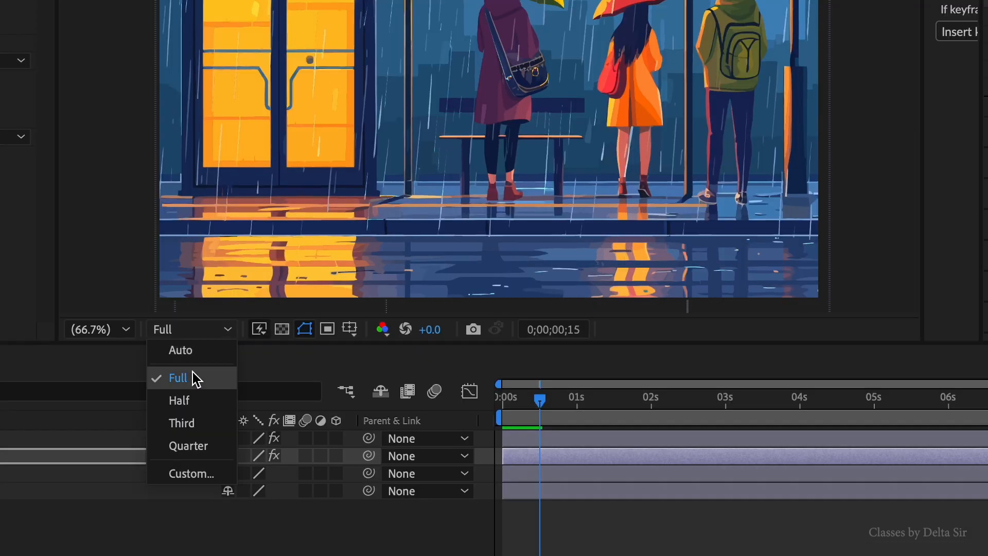
click(200, 423)
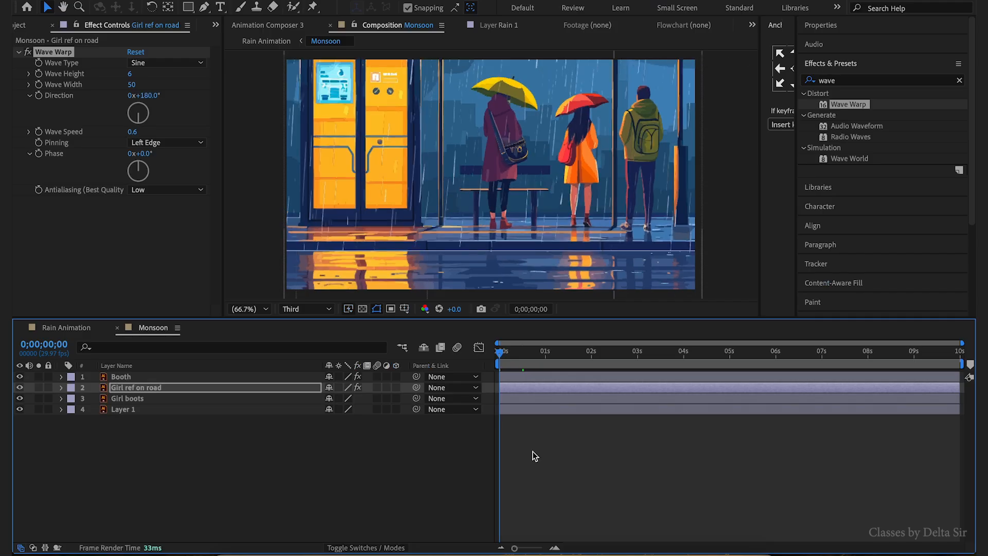
click(598, 480)
key(space)
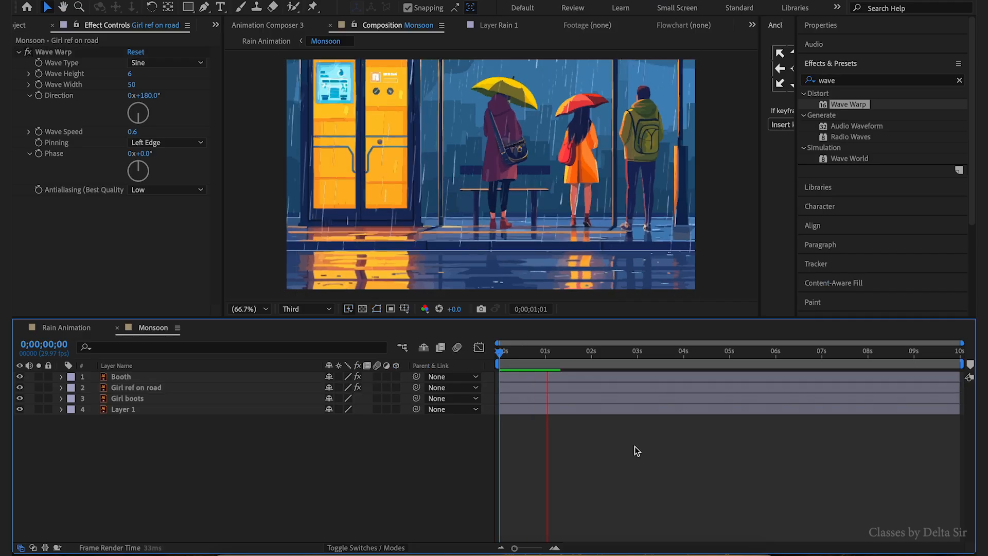
key(space)
- Set the Girl ref on road layer's Wave Warp wave width to 25 and apply the same effect to Girl boots
click(160, 387)
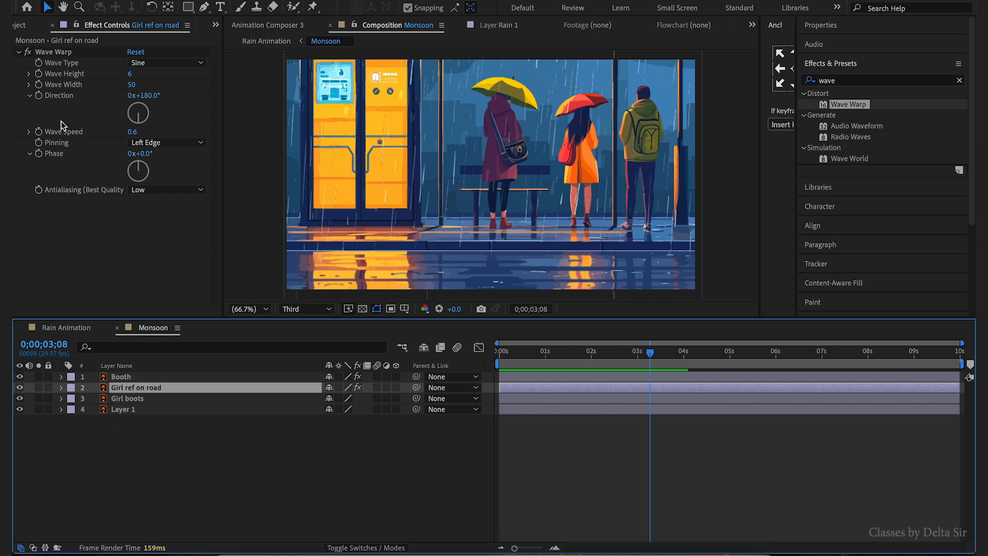
click(132, 85)
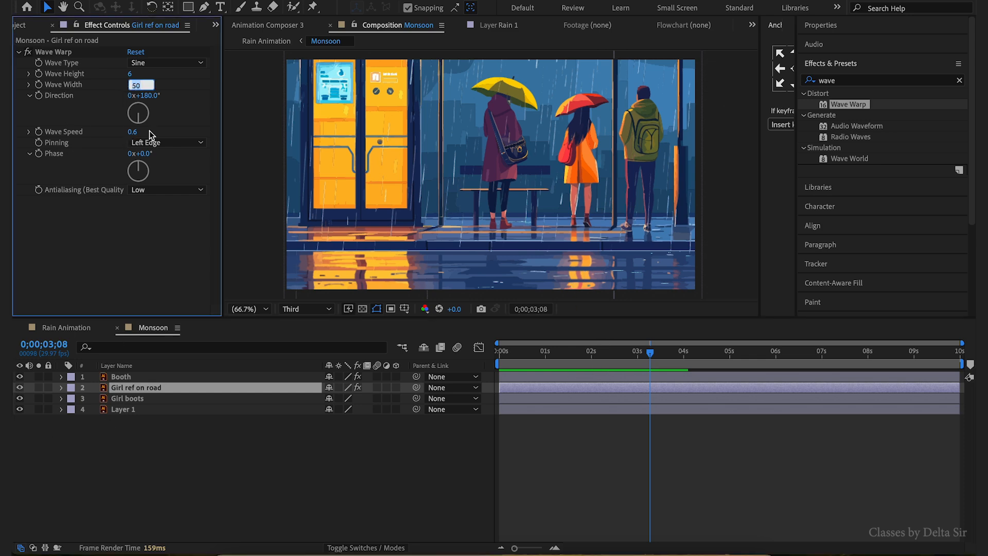
text(2)
key(Return)
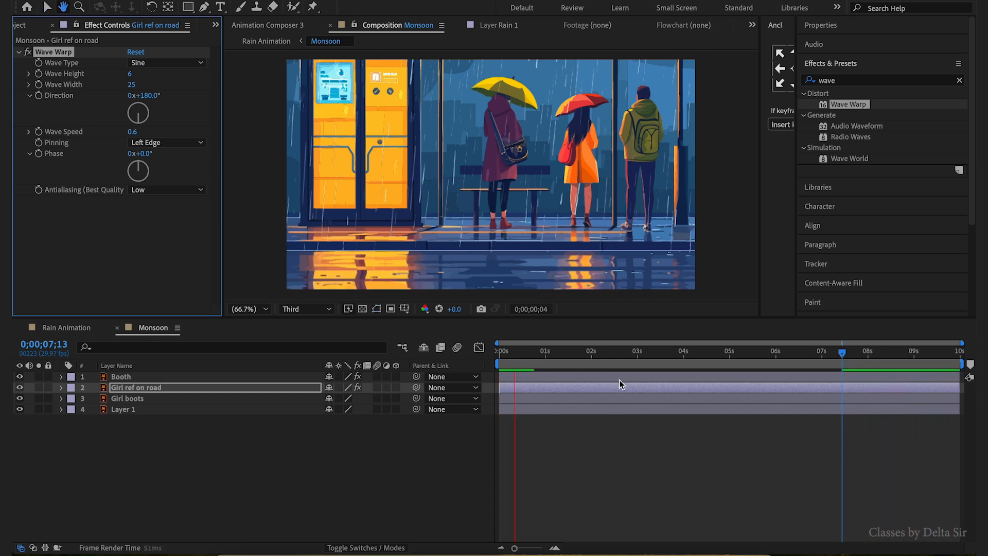
click(124, 399)
key(ctrl+v)
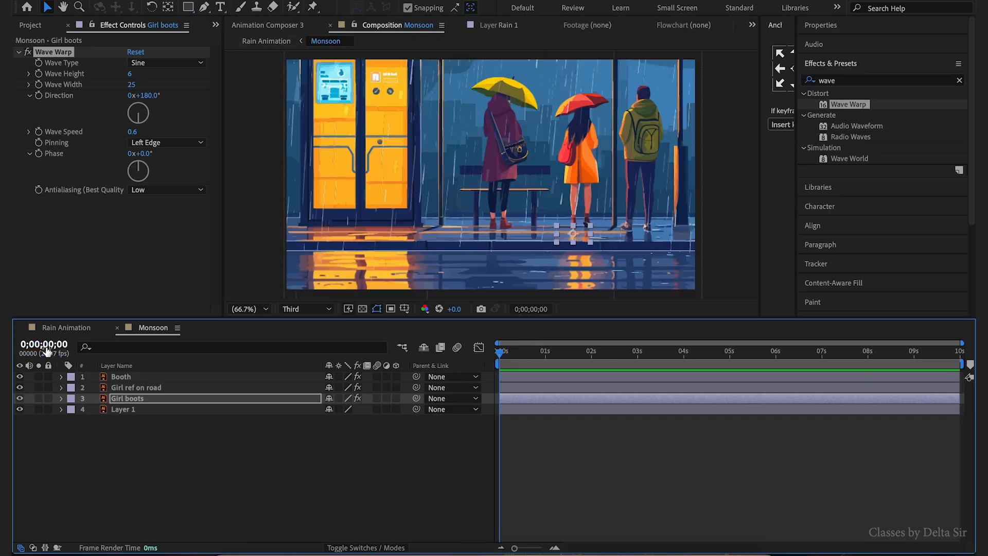
- Preview the Rain Animation composition and end its work area at 0;00;03;00
click(55, 332)
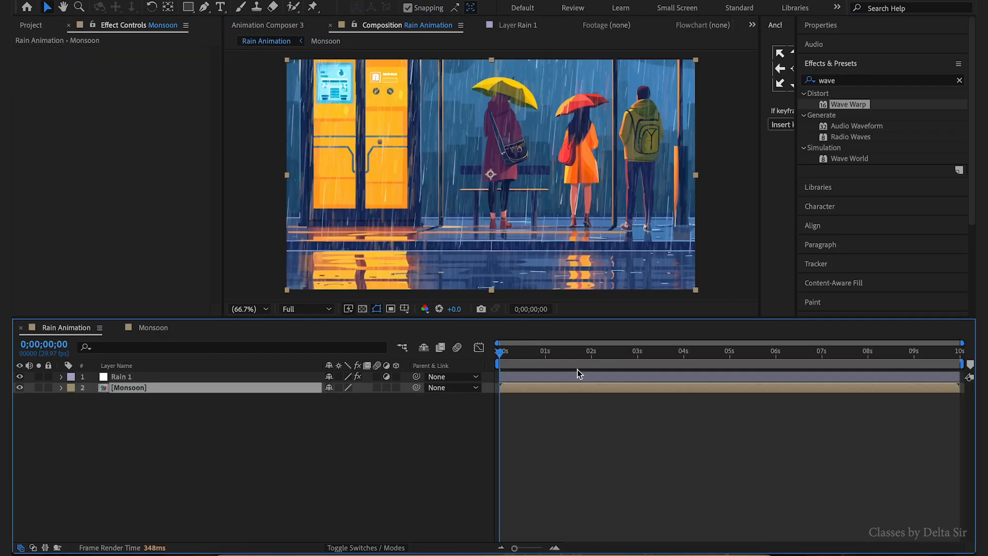
key(space)
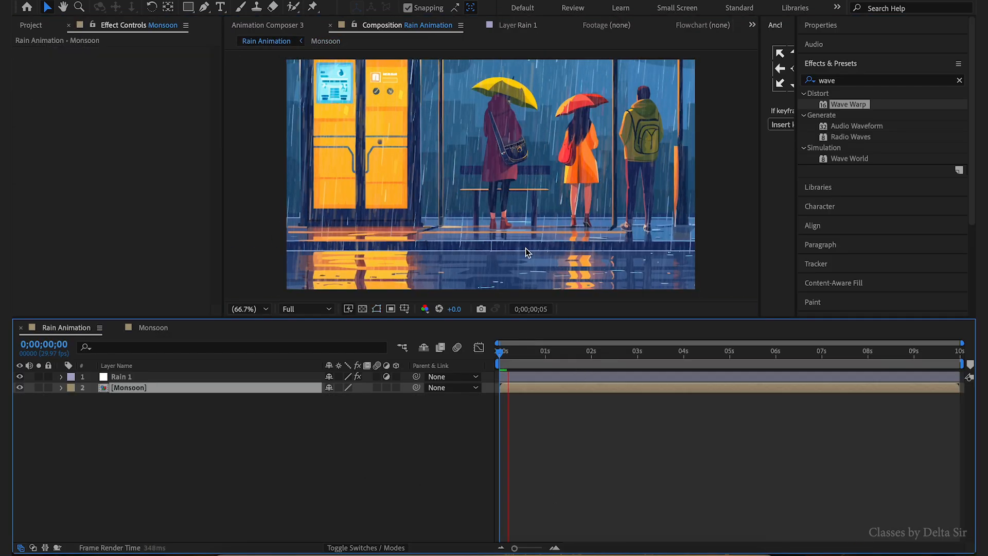
click(636, 363)
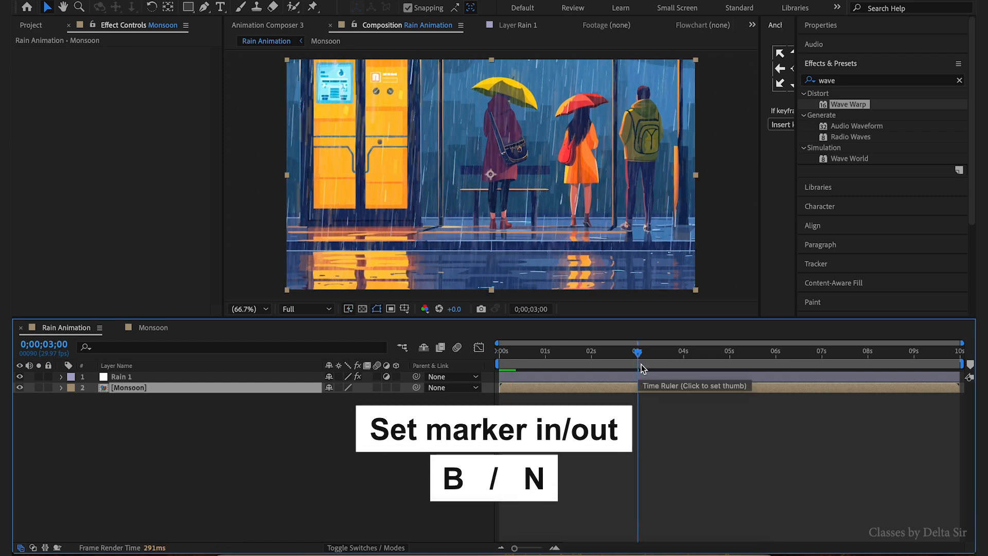
key(n)
drag(628, 355, 453, 391)
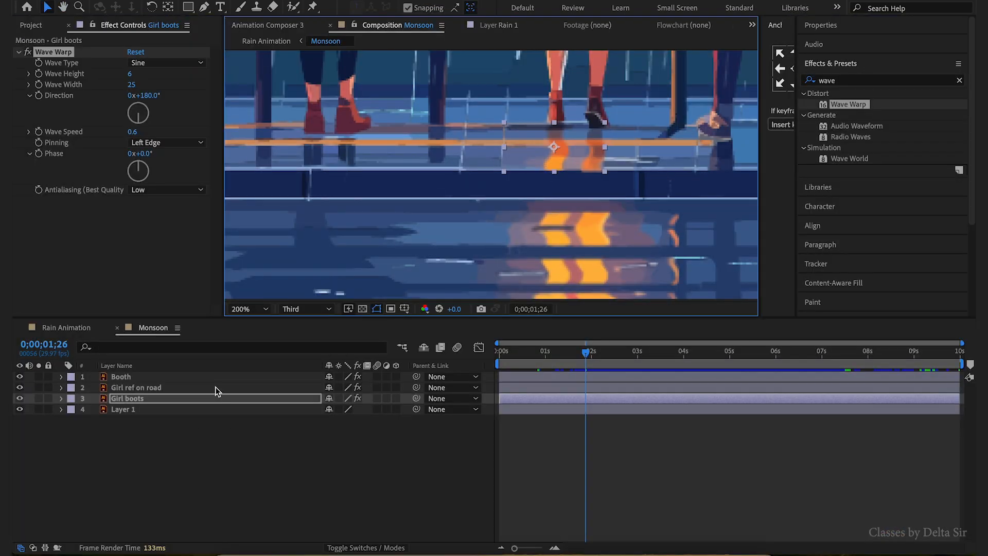
- Try a Wave Warp wave height of 4 on Girl boots and a lower one on Girl ref on road, previewing Rain Animation
drag(132, 76, 130, 78)
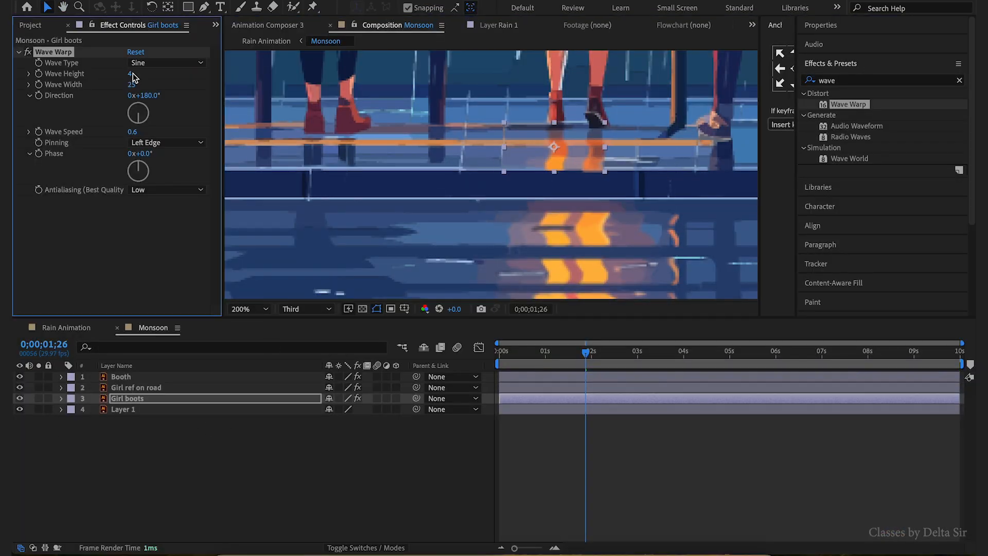
click(141, 387)
click(130, 76)
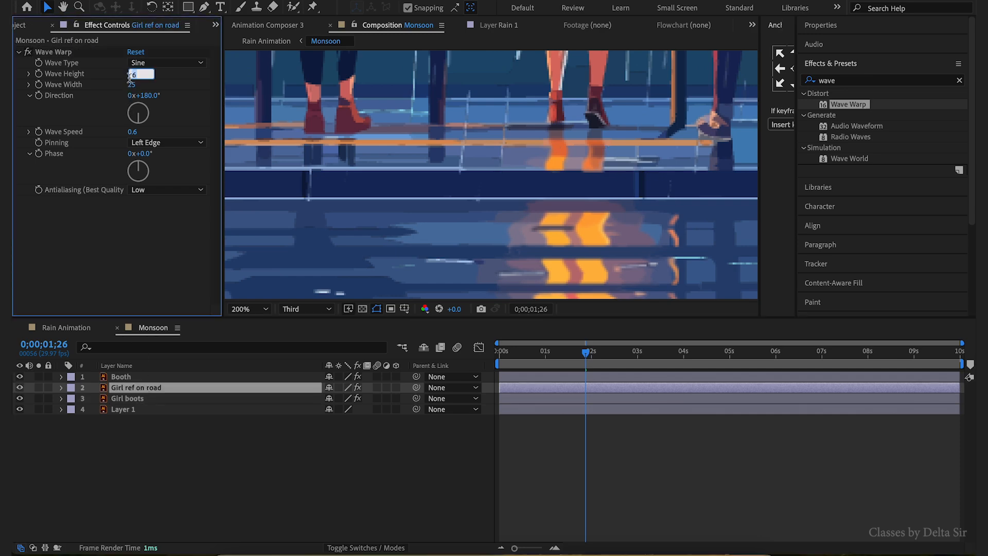
key(Return)
click(73, 330)
key(grave)
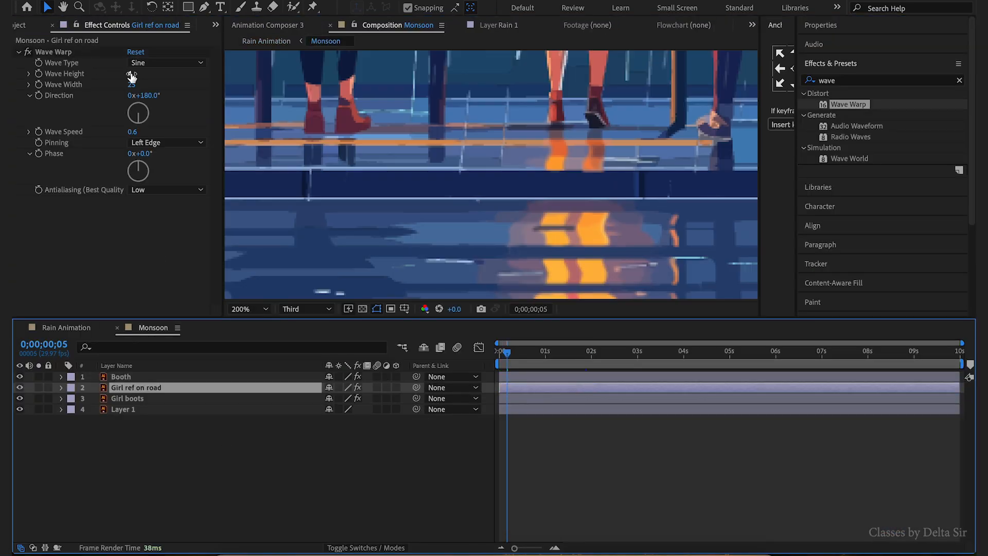
- Set the Wave Warp wave height to 3 on both the Girl ref on road and Girl boots layers
click(131, 76)
text(3)
click(141, 399)
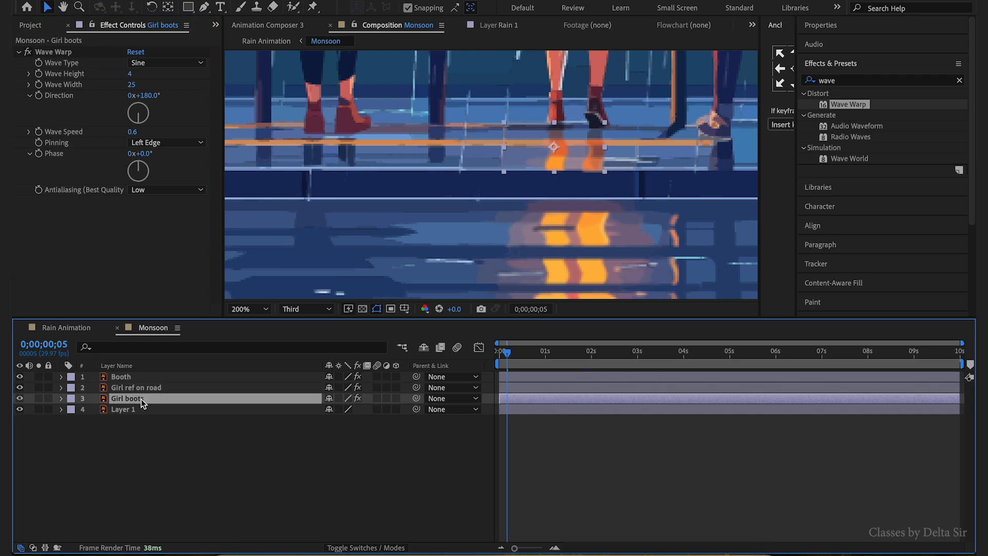
key(Return)
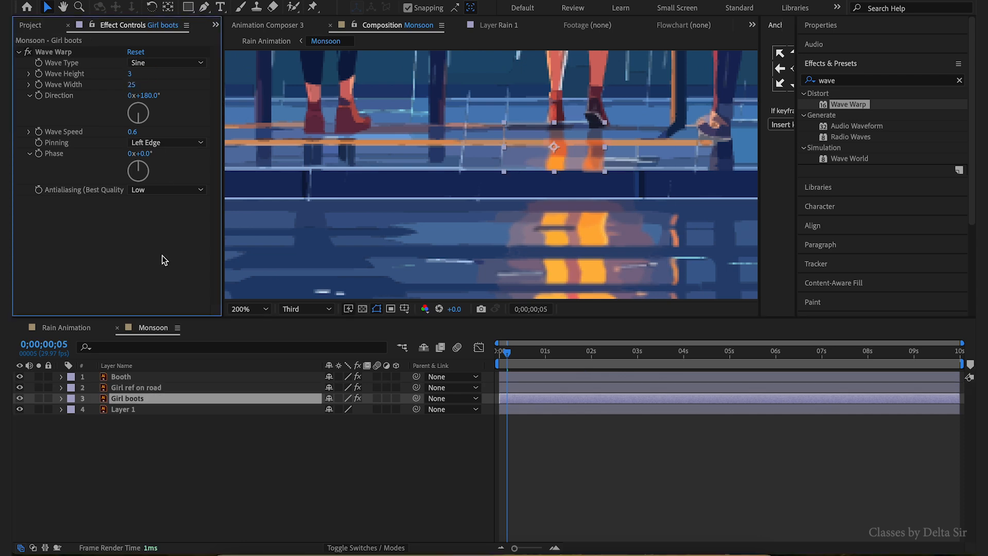
- Set the Booth layer's Wave Warp wave height to 4.5 and preview the Rain Animation composition
click(116, 388)
click(116, 378)
click(131, 78)
text(4)
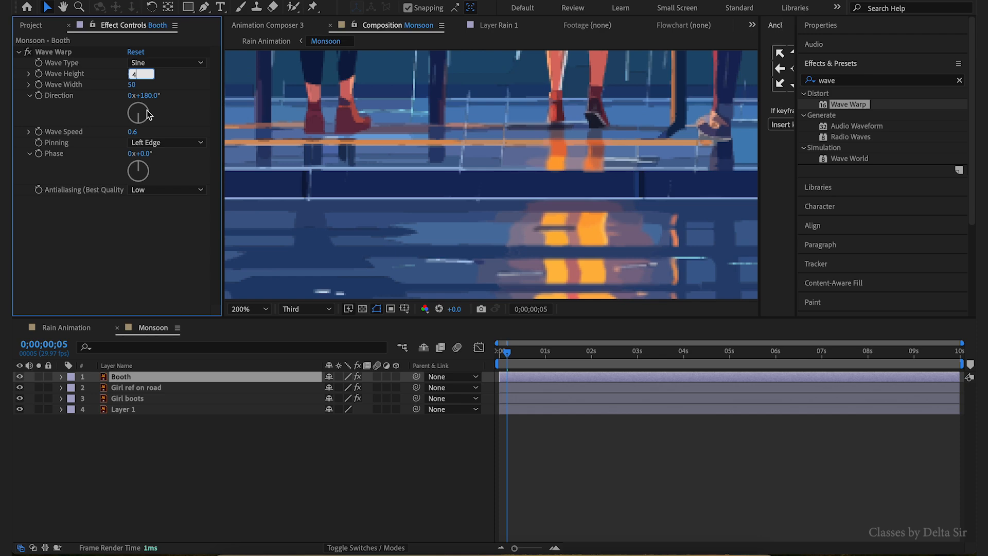
text(.5)
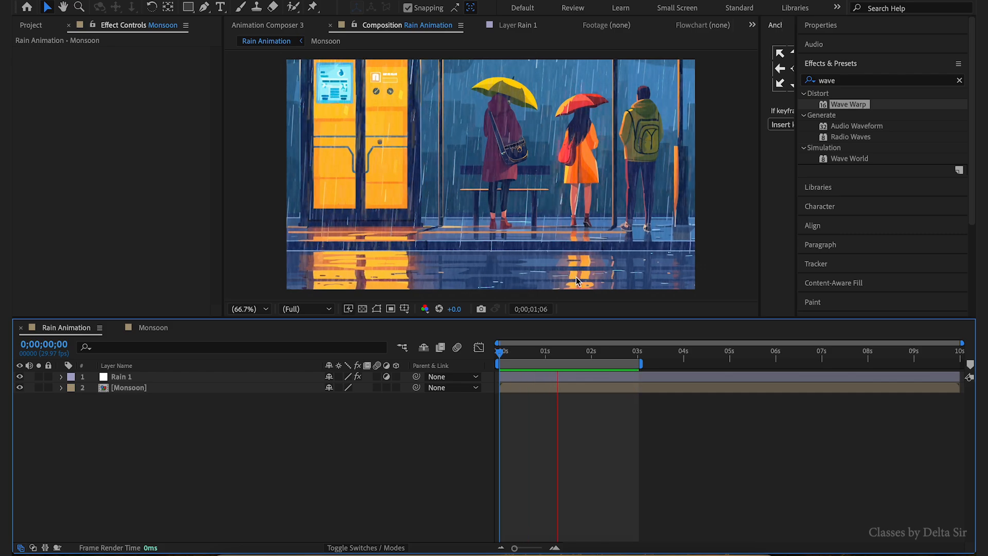
key(grave)
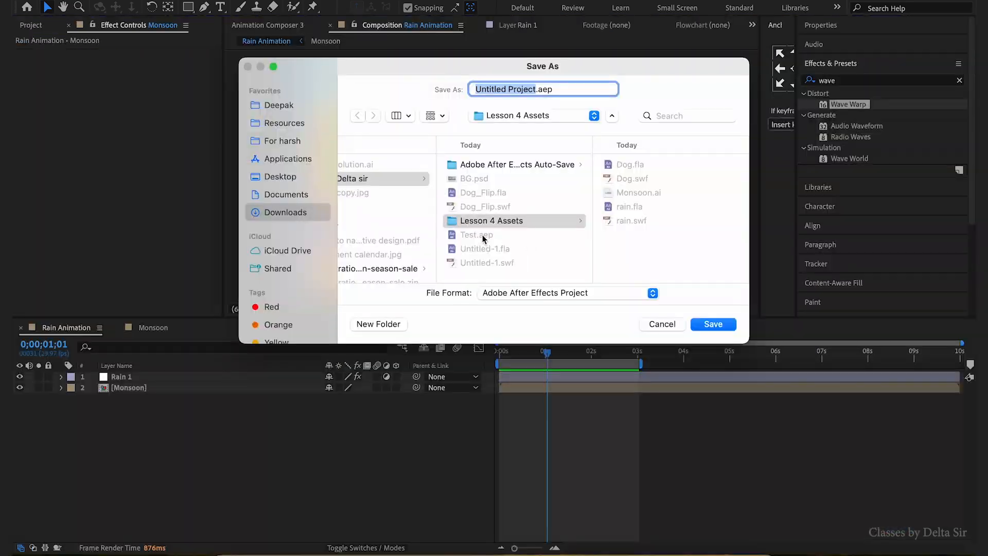
- Save the project as Lesson-4 in the Lesson 4 Assets folder
text(Les)
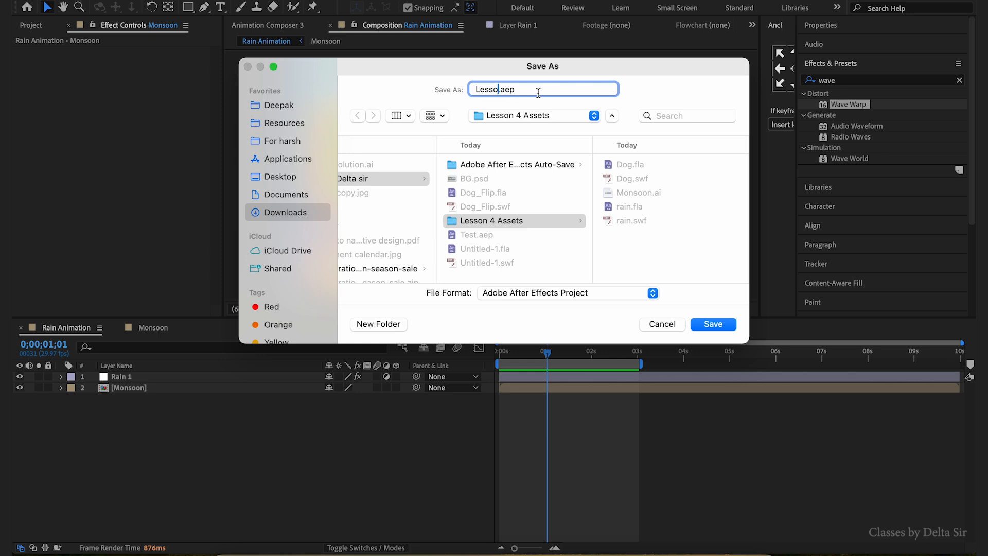
text(son-4)
key(Return)
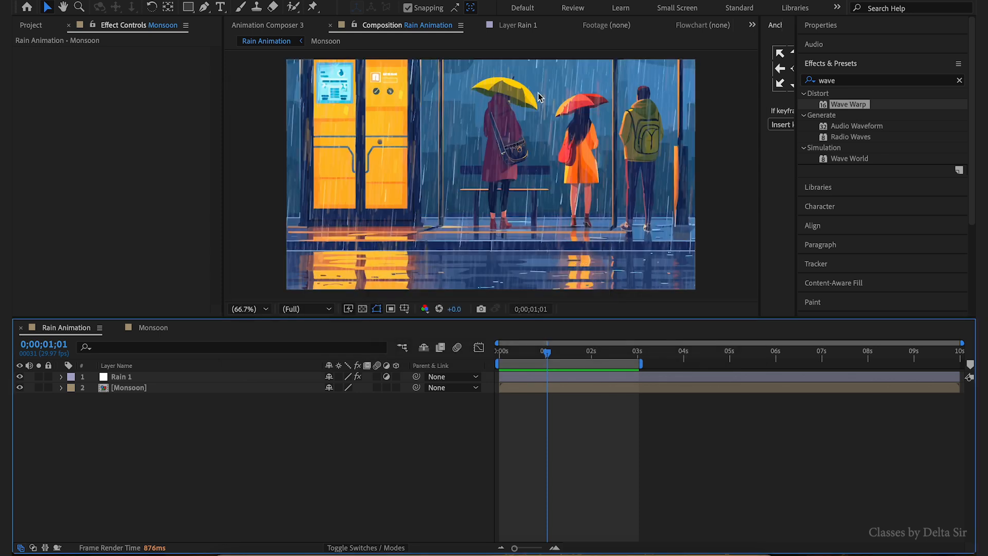
- Import Dog.swf as footage and add it to the Rain Animation composition between Rain 1 and Monsoon
click(36, 26)
double_click(110, 223)
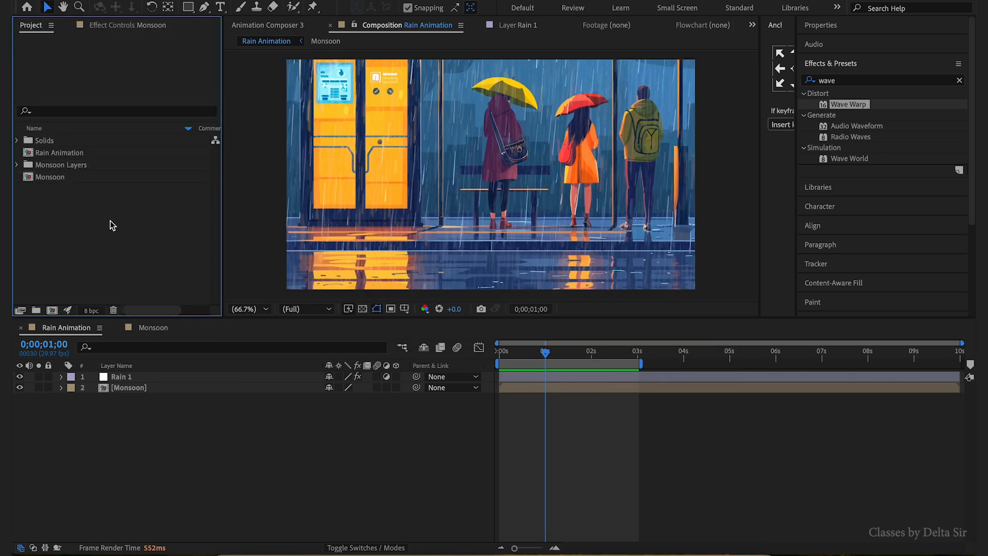
click(453, 117)
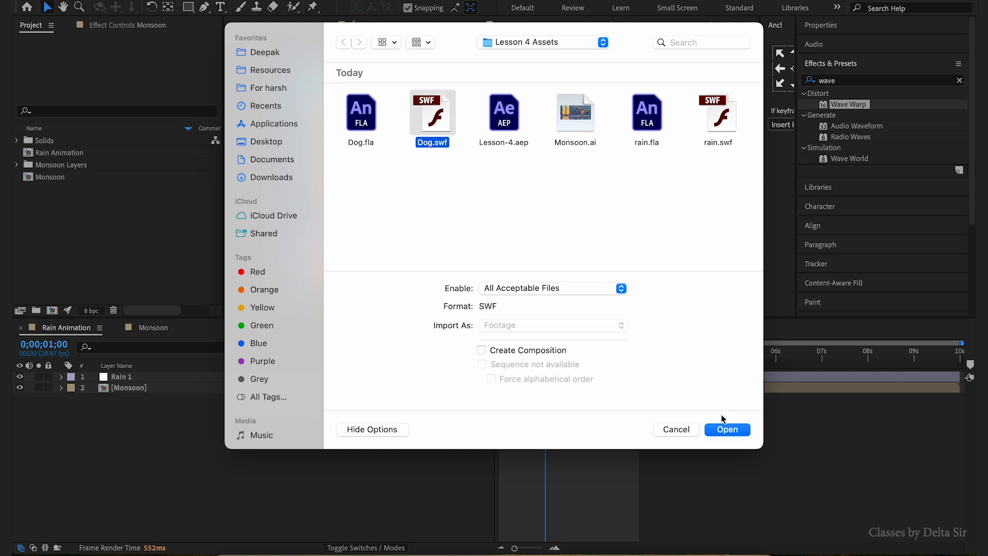
click(719, 426)
drag(61, 191, 109, 382)
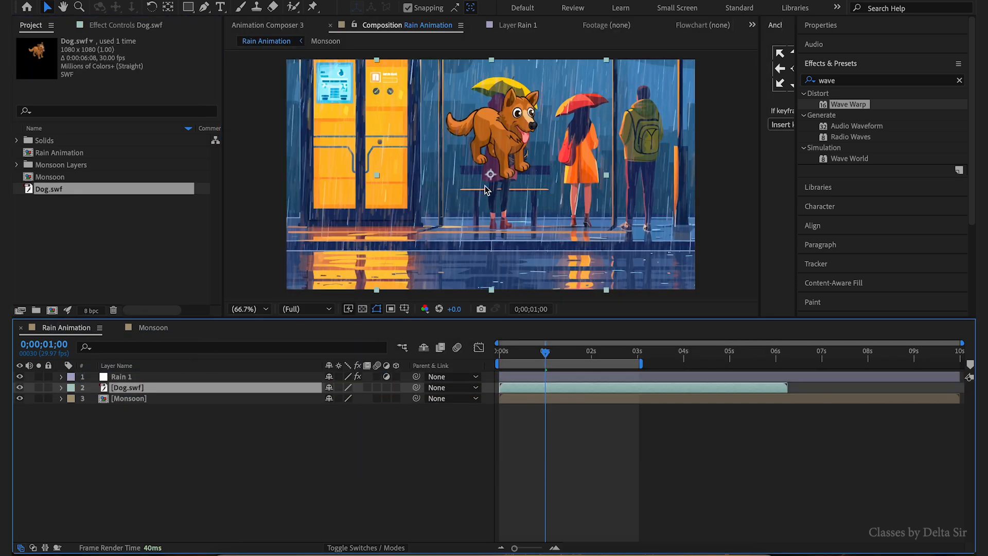
- Place the dog on the road beside the yellow booth and scale the Dog.swf layer to 50%
drag(525, 129, 449, 229)
key(s)
drag(360, 399, 335, 407)
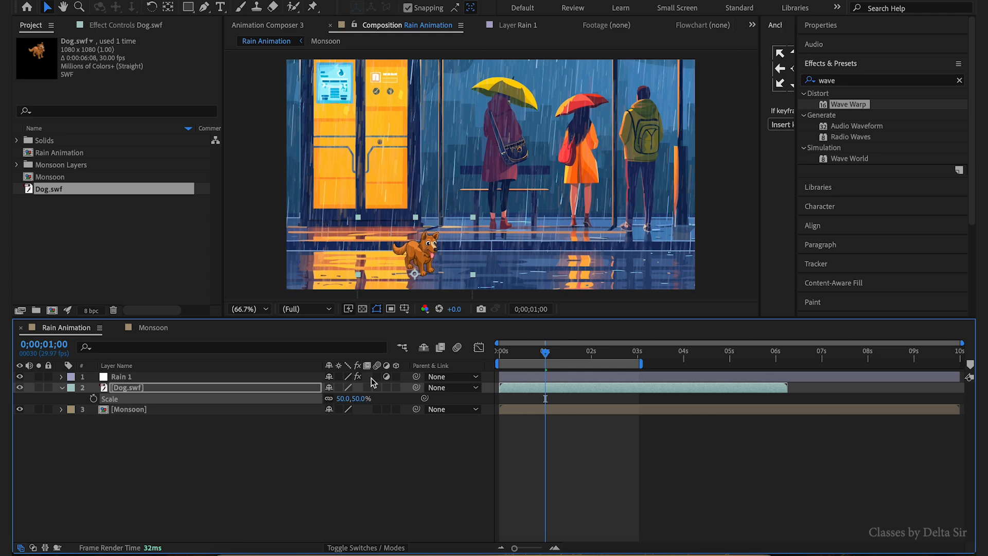
- Extend the work area to the end of the Dog.swf layer and preview the composition
key(space)
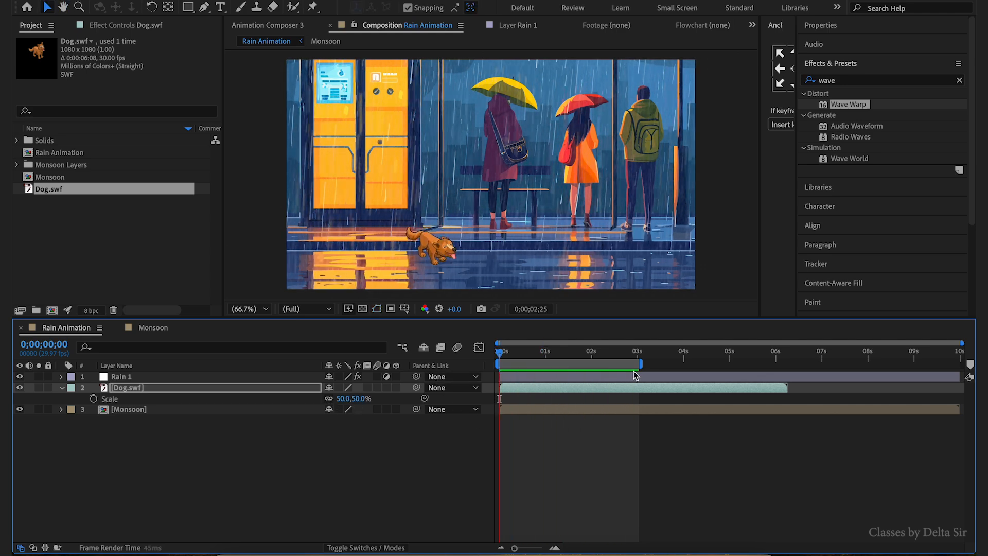
key(space)
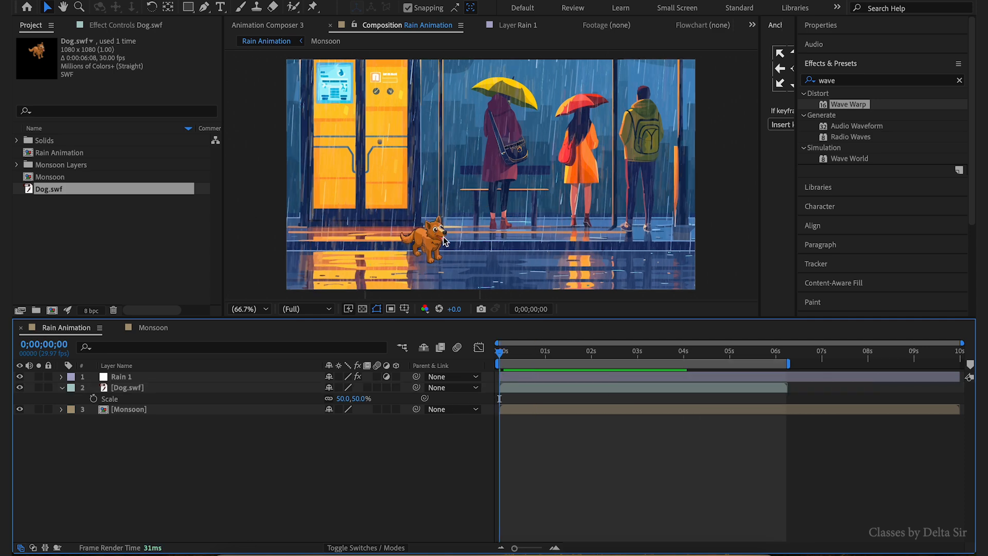
click(442, 234)
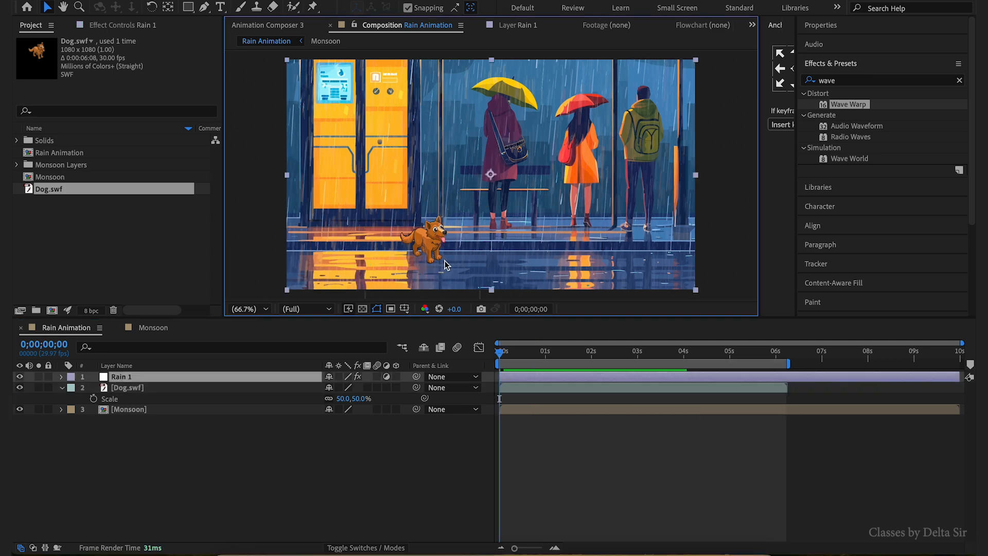
- Duplicate the Dog.swf layer, set the lower copy's scale to 50, -50% as a reflection, and preview it
click(208, 392)
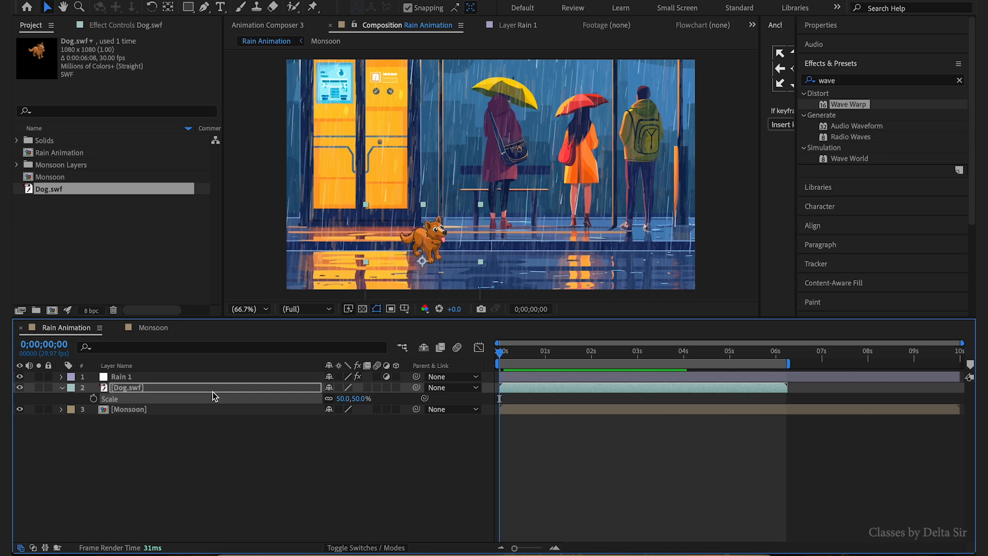
key(ctrl+d)
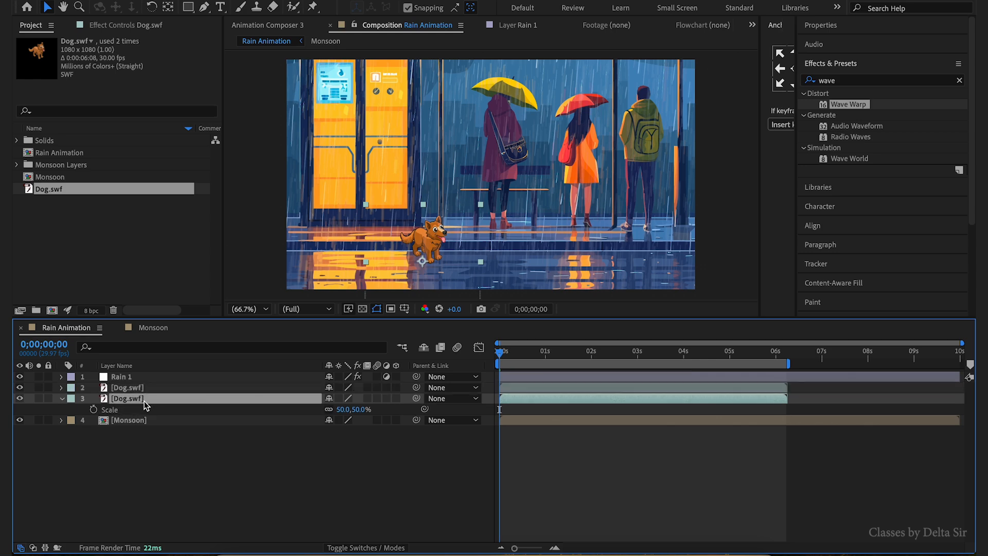
key(s)
key(s)
click(362, 409)
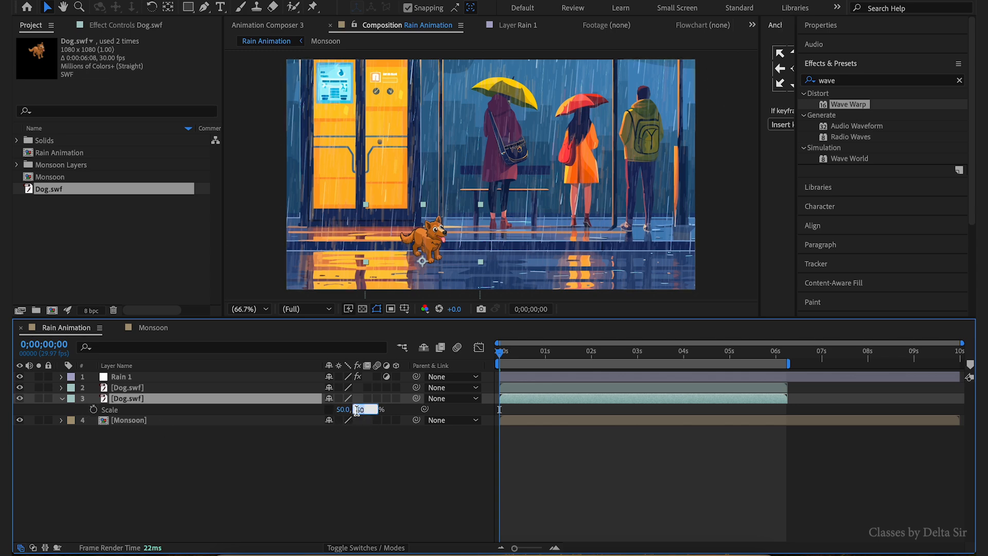
text(-50)
key(Return)
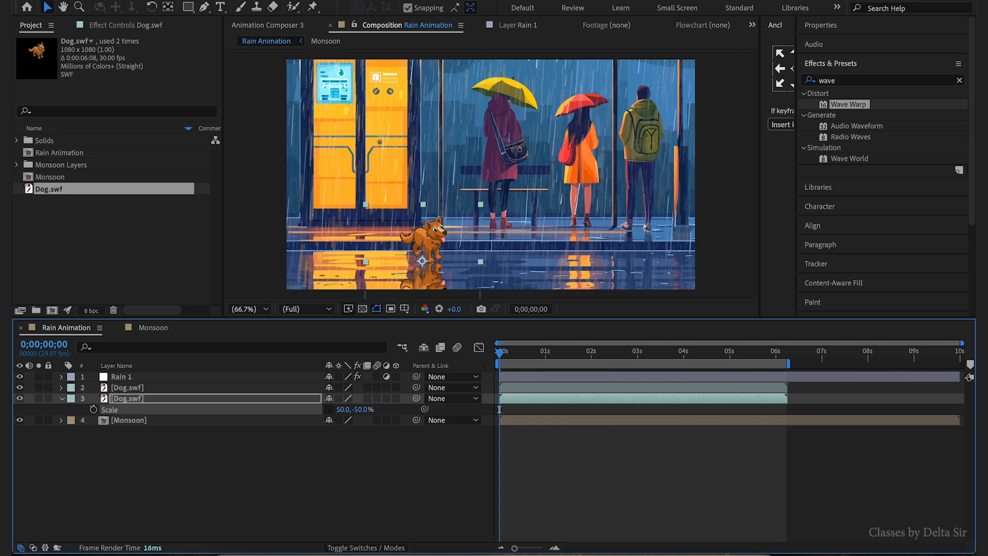
click(422, 451)
key(space)
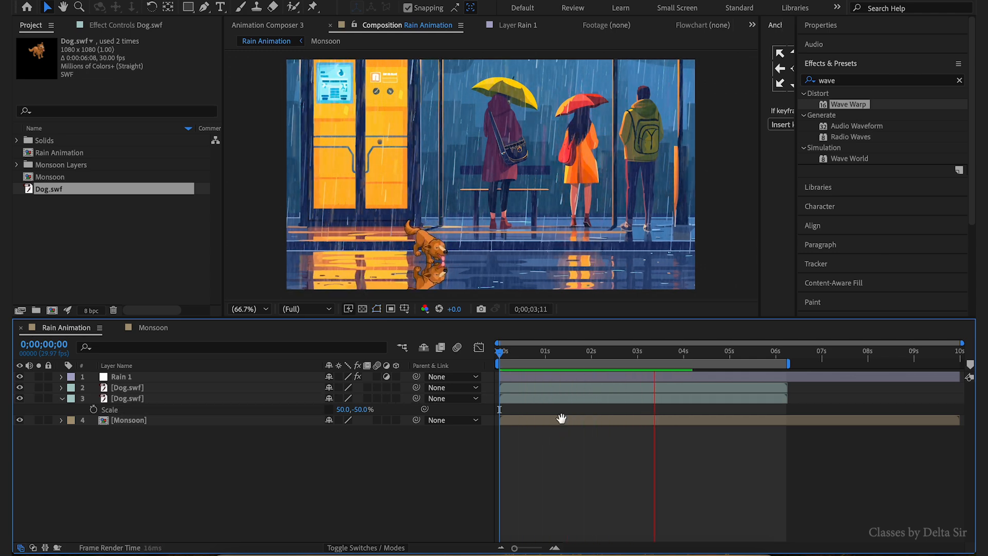
key(space)
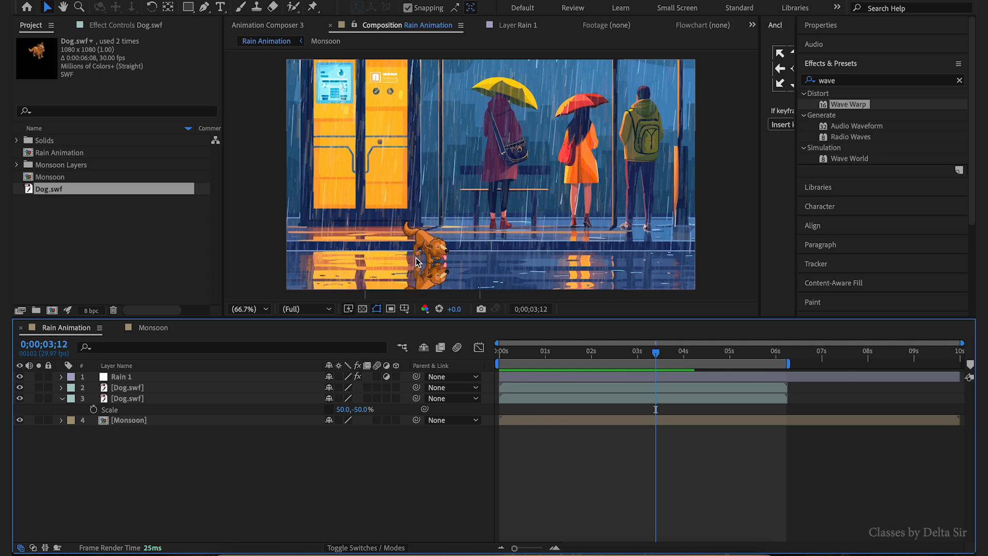
- Try rotating the flipped Dog.swf copy by 23° and delete that copy
click(521, 356)
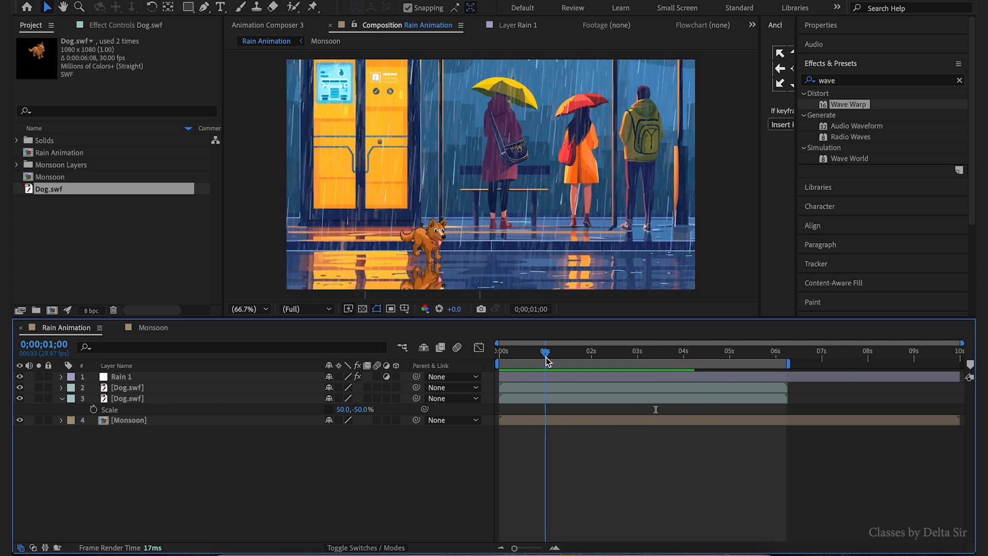
click(234, 400)
key(r)
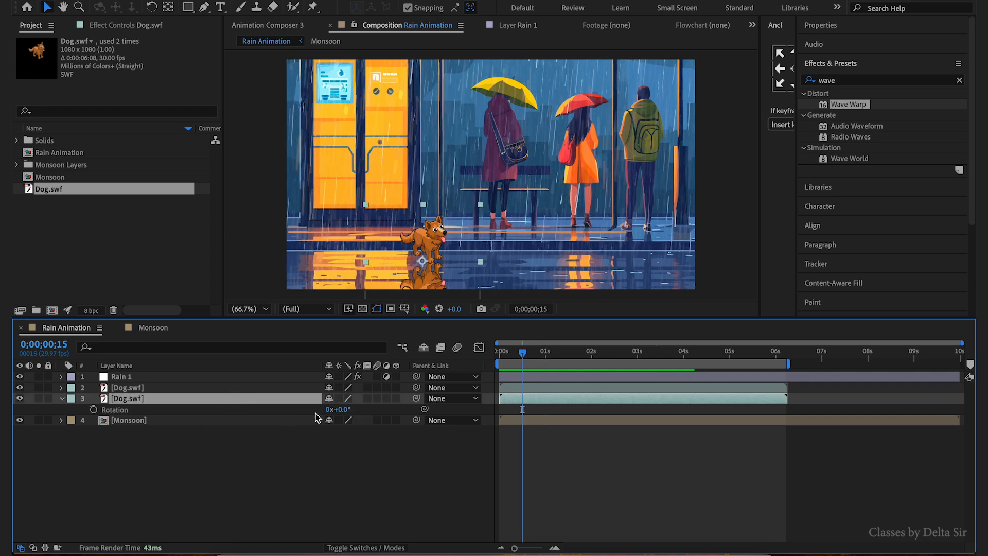
drag(340, 411, 355, 410)
click(394, 452)
key(space)
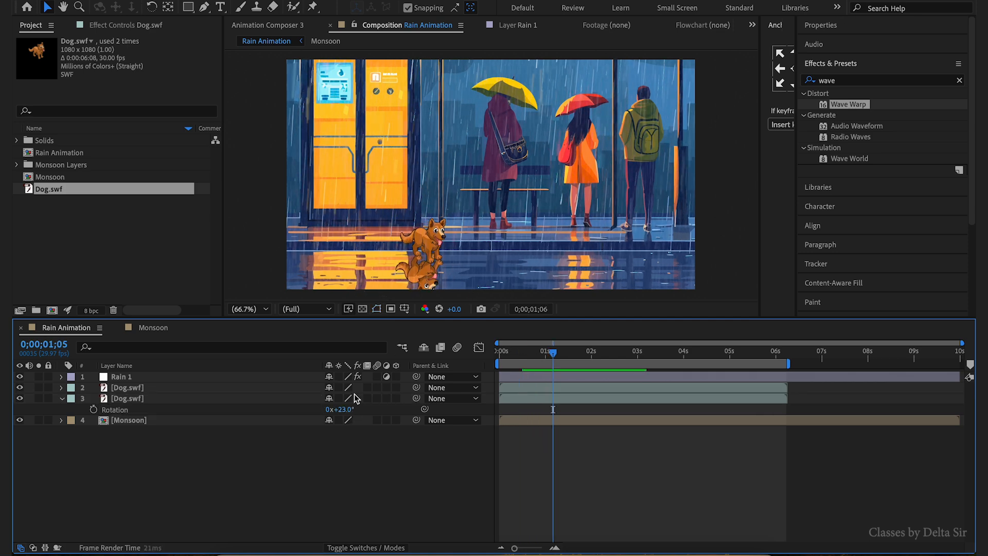
click(109, 400)
key(Delete)
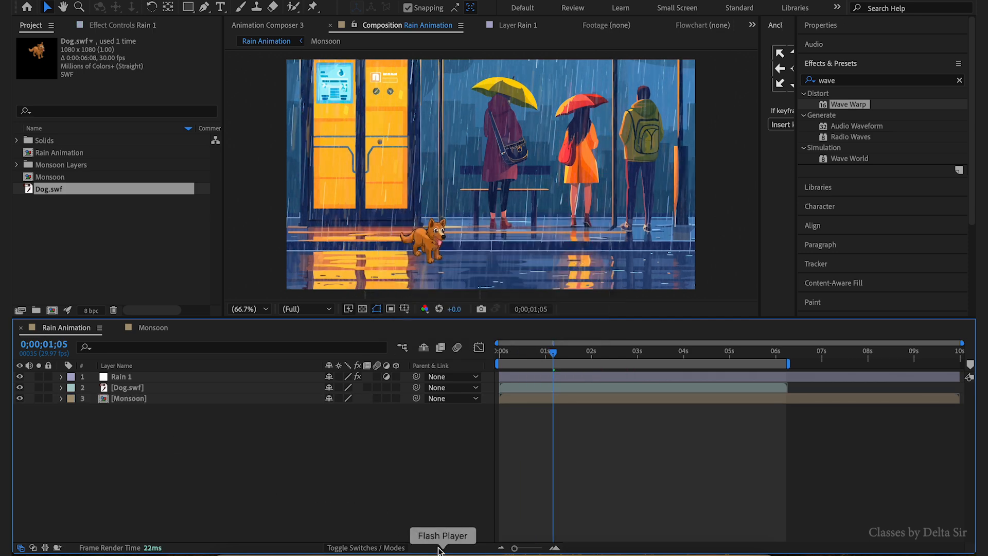
- Open Dog.fla from Lesson 4 Assets in Adobe Animate and save it as Dog flip.fla in the same folder
click(227, 550)
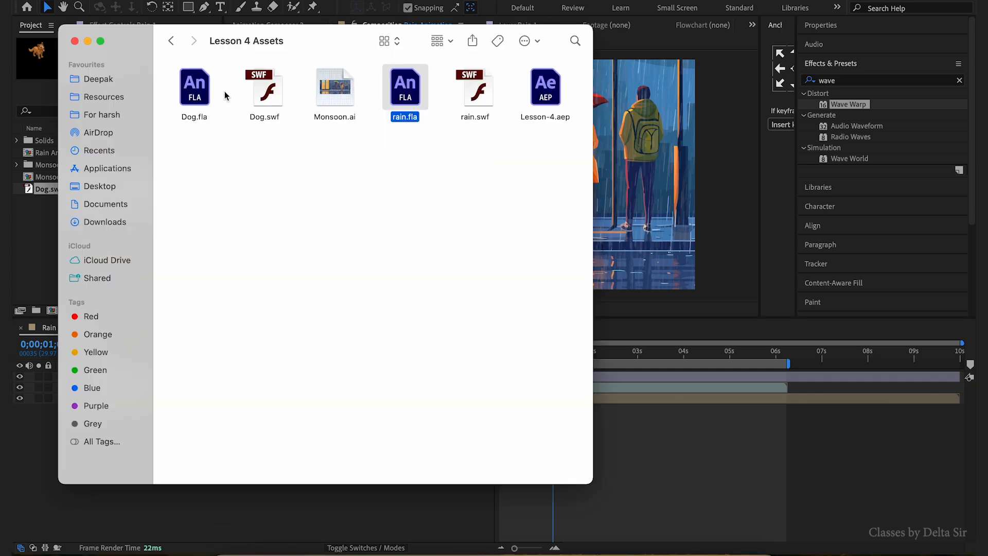
double_click(205, 90)
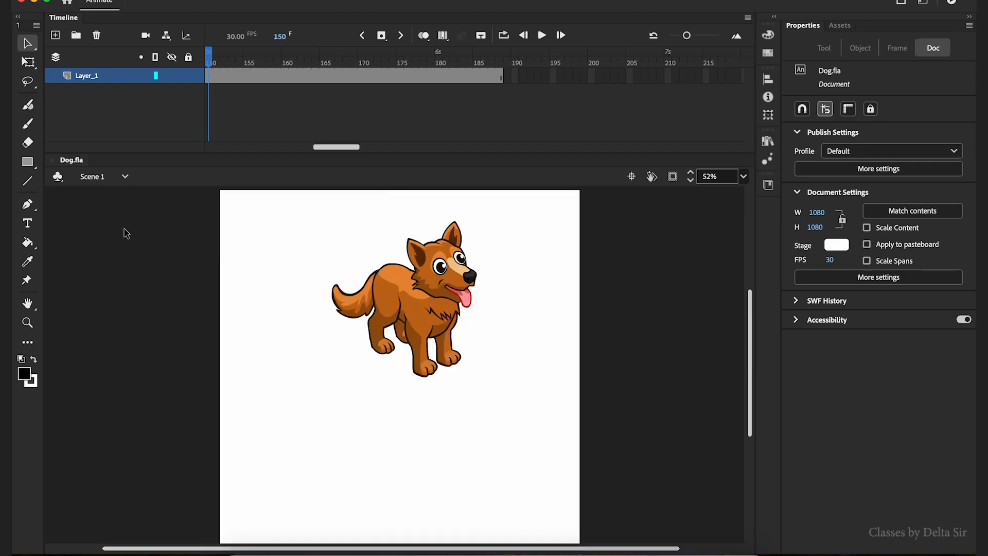
key(super+shift+s)
key(Right)
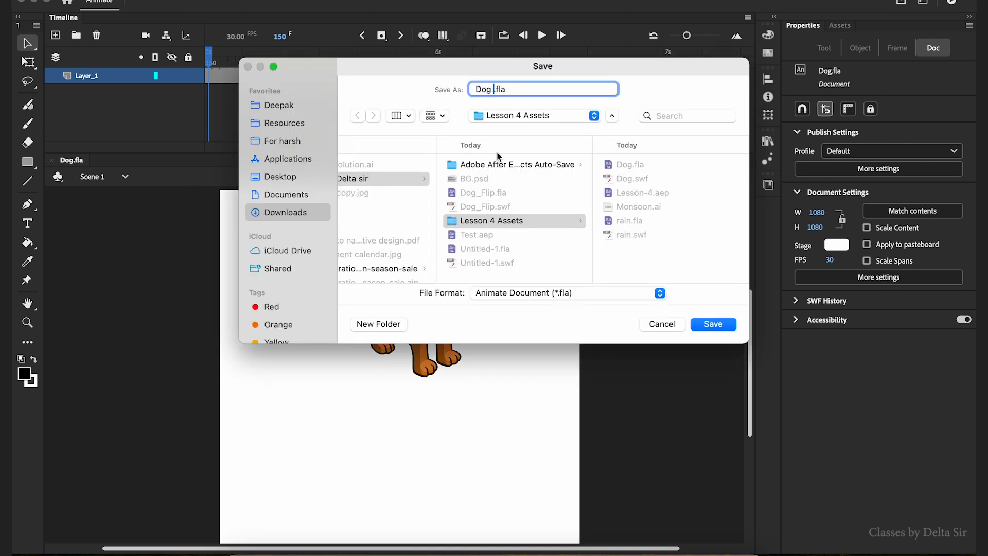
key(Return)
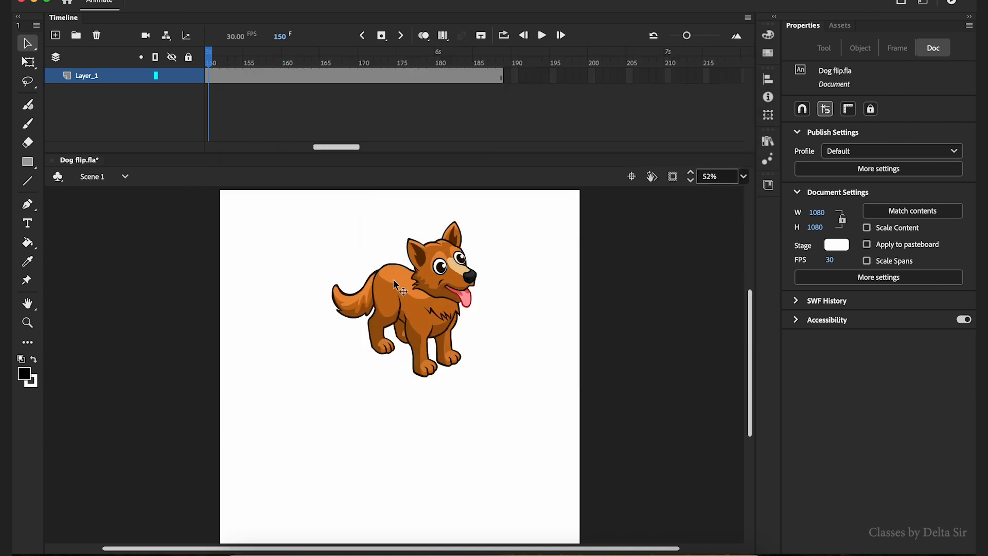
- Make a copy of the dog_pet_idle instance in place and flip the copy vertically
click(459, 322)
click(484, 348)
click(445, 337)
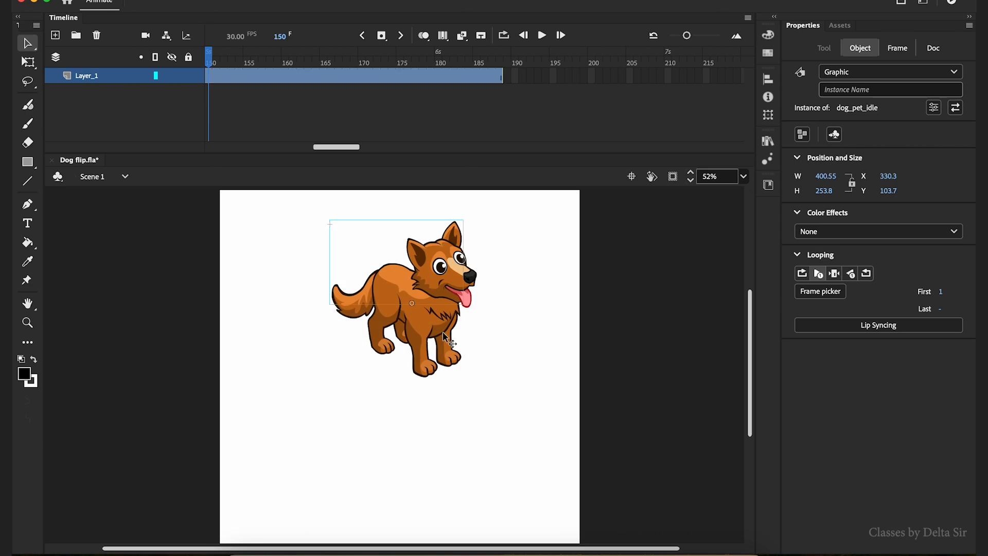
click(3, 14)
mouse_move(146, 14)
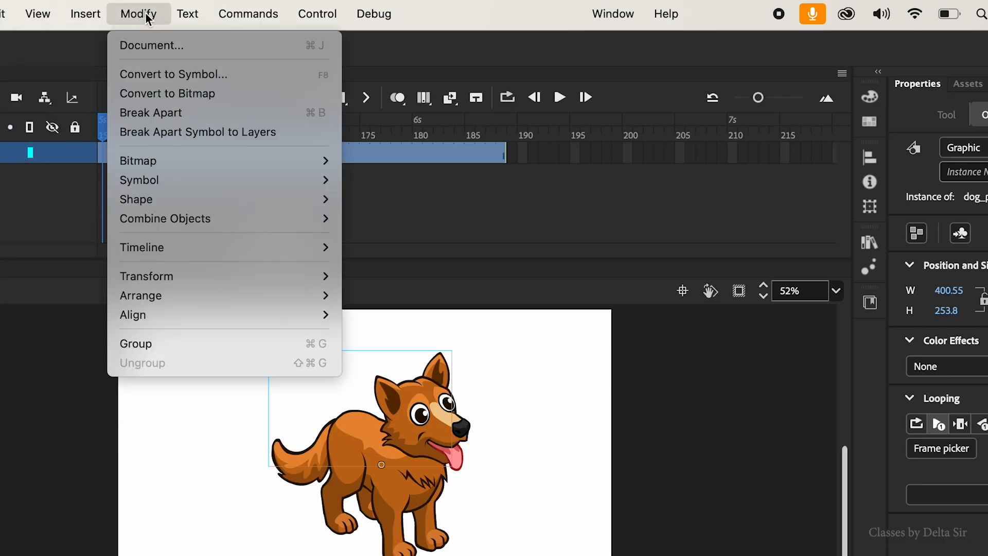
mouse_move(223, 276)
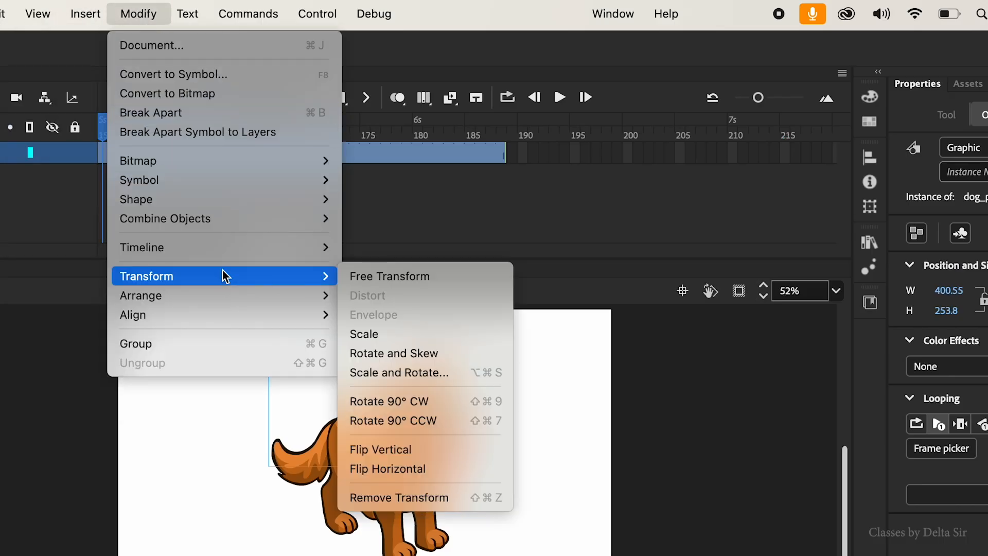
click(430, 452)
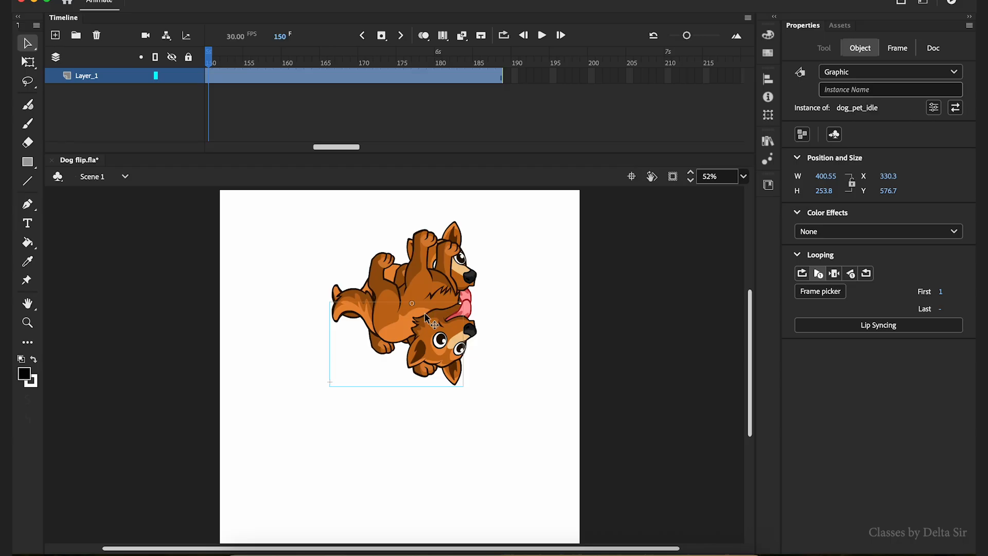
- Move the flipped dog below the original and rotate it slightly clockwise so its paws meet the original's paws
key(Down)
key(Down)
key(Down)
key(Down)
key(Down)
key(Down)
key(Down)
key(Down)
key(Down)
key(Down)
key(Down)
key(Down)
key(Down)
key(Down)
key(Down)
key(Down)
key(Down)
key(Down)
key(Down)
key(Down)
key(shift+Down)
key(shift+Down)
key(shift+Down)
key(shift+Down)
key(shift+Down)
key(shift+Down)
key(shift+Down)
key(shift+Down)
key(shift+Down)
key(shift+Down)
key(shift+Down)
key(shift+Down)
key(shift+Down)
key(shift+Down)
key(shift+Down)
key(shift+Down)
key(shift+Down)
key(shift+Down)
key(shift+Down)
key(shift+Down)
key(Up)
key(Up)
key(Up)
key(Up)
key(Up)
key(Up)
key(Up)
key(Up)
key(Up)
key(Up)
key(Up)
key(Up)
key(Up)
key(Up)
key(Up)
key(Up)
key(Up)
key(Up)
key(Up)
key(Up)
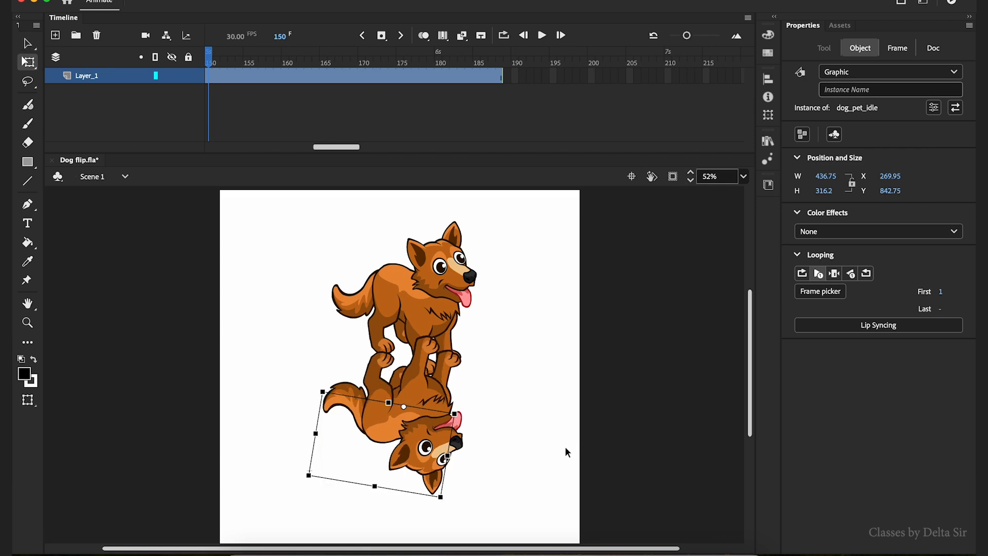
click(566, 452)
- Duplicate the flipped dog's symbol as dog_pet_idle copy 2 and open it for editing in place
click(428, 391)
right_click(427, 404)
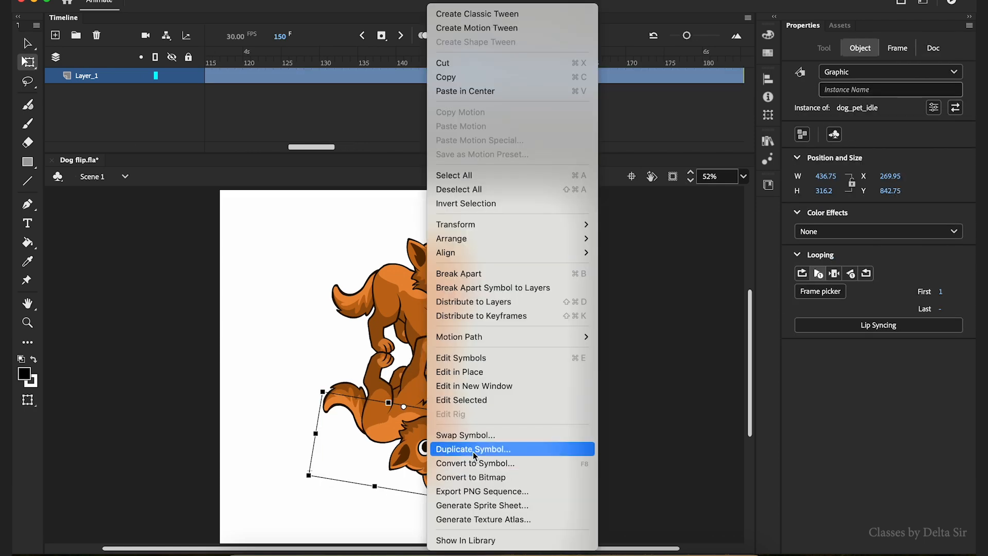
click(474, 450)
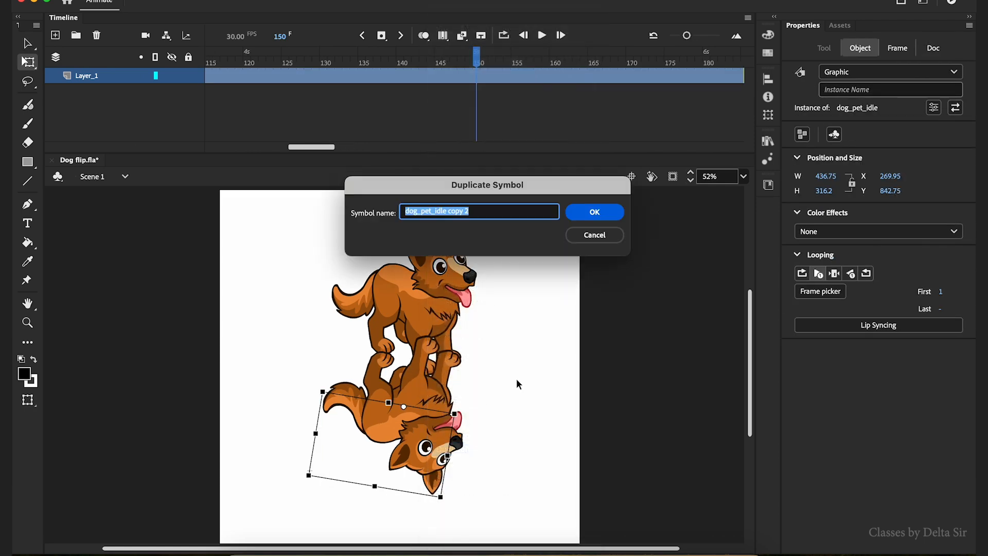
click(591, 212)
double_click(428, 390)
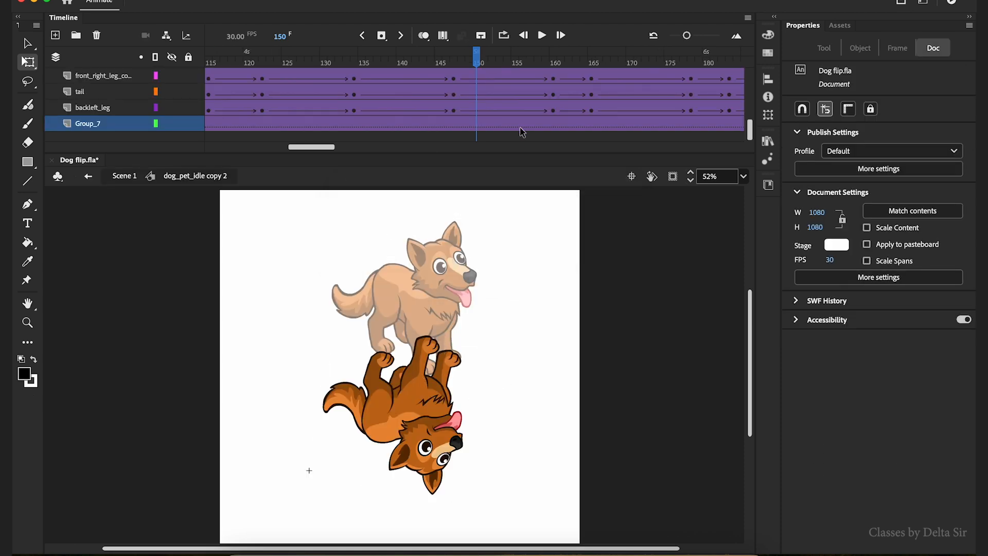
- Go to frame 147, lock all layers except front_right_leg, and select the front right leg
drag(471, 60, 454, 63)
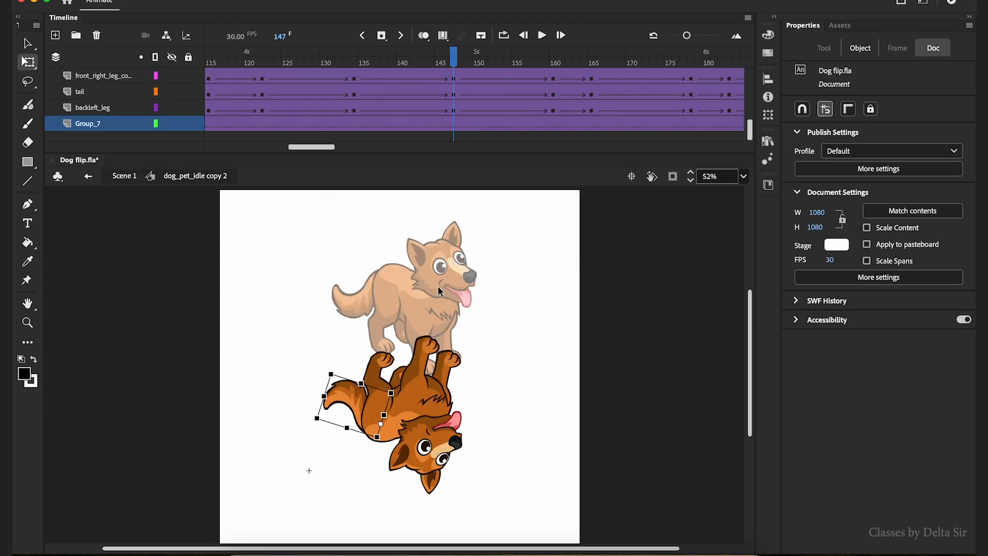
click(428, 367)
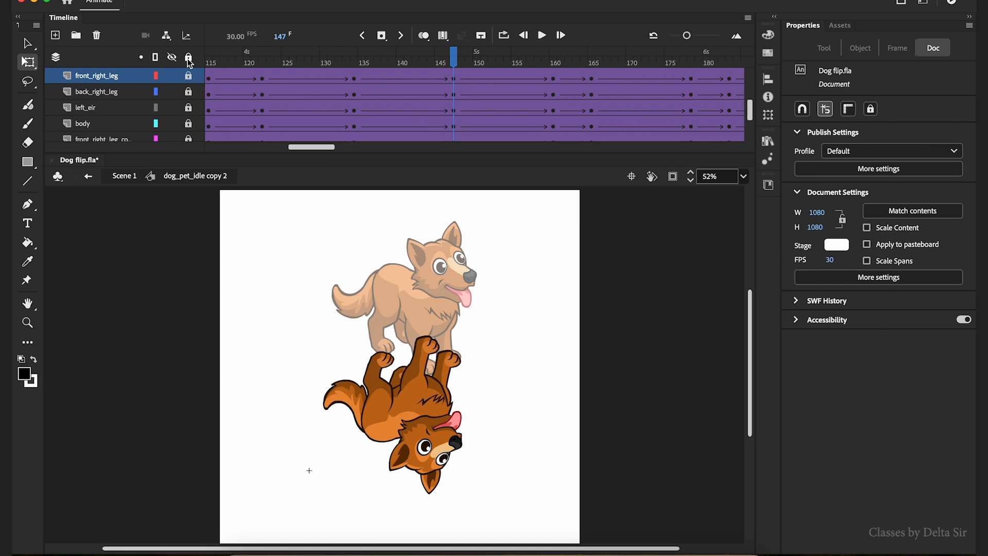
click(421, 349)
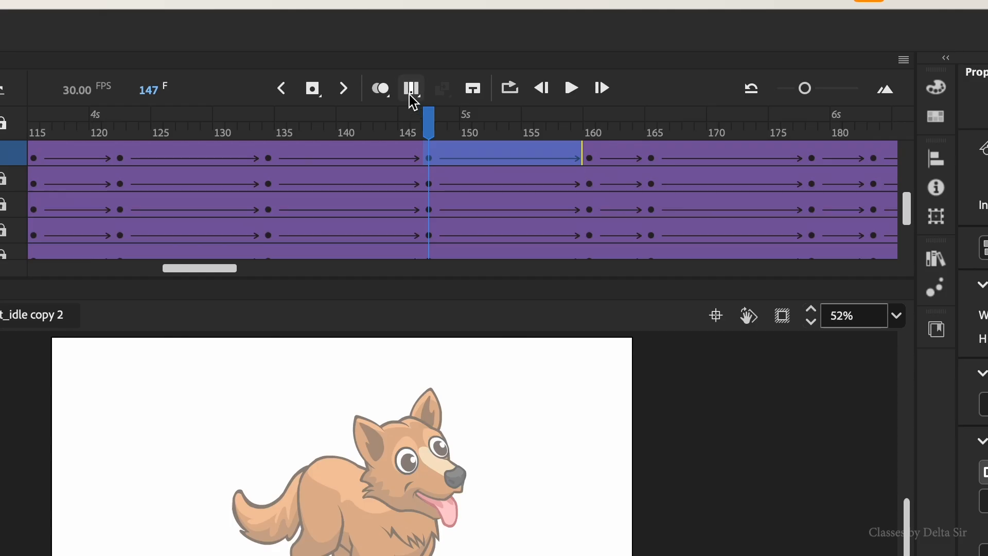
- Turn on Edit Multiple Frames and select the front_right_leg content across all of its frames
click(413, 102)
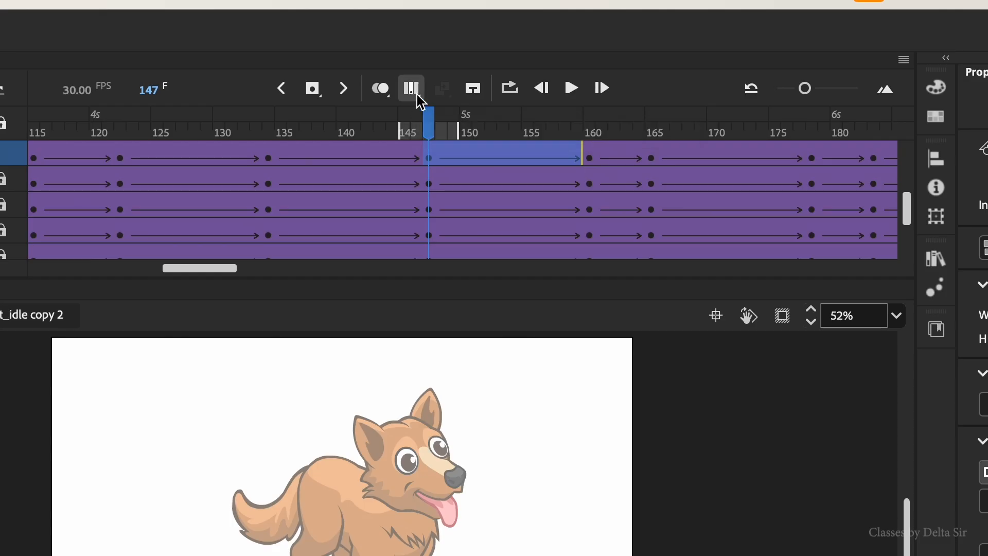
click(418, 98)
click(462, 167)
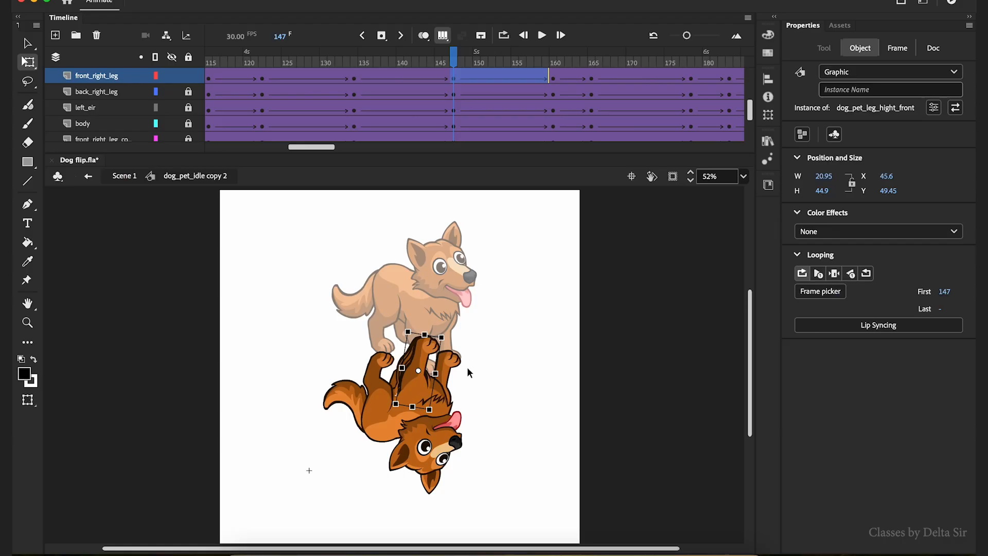
key(super+a)
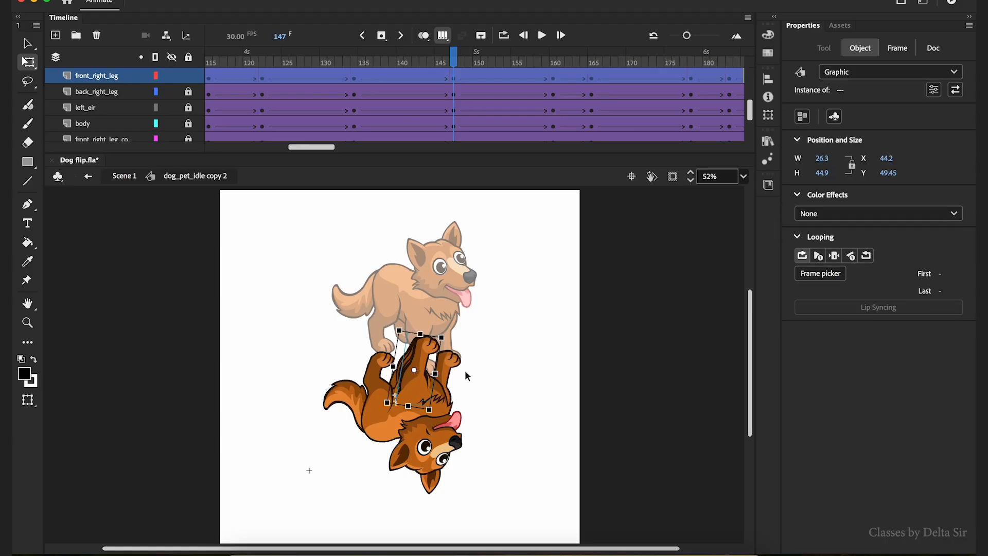
- Move the front_right_leg content down across all frames until its paw meets the original's paw, and lock the layer
key(shift+Down)
key(shift+Down)
key(shift+Down)
key(shift+Down)
key(shift+Down)
key(shift+Down)
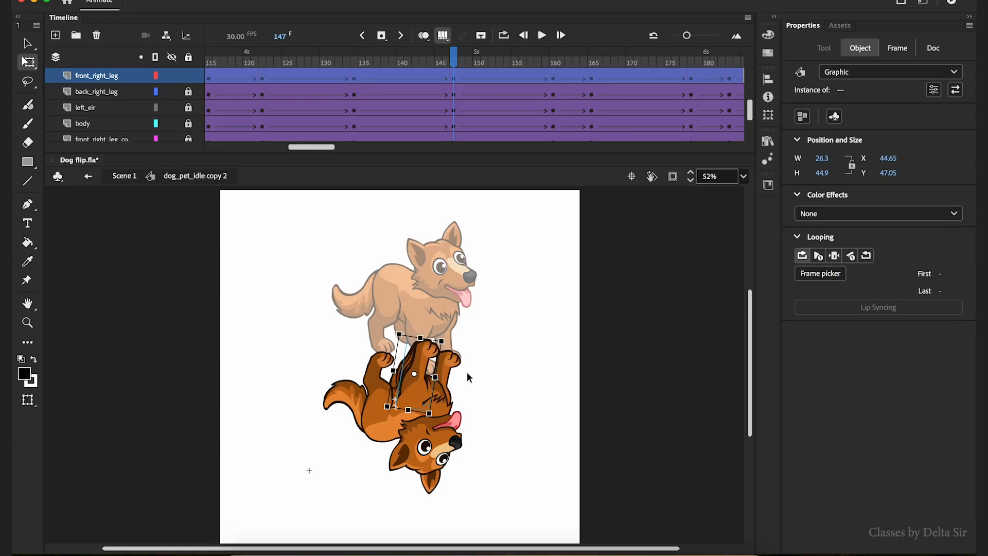
key(shift+Down)
key(shift+Down)
key(shift+Down)
key(shift+Down)
key(shift+Down)
key(shift+Down)
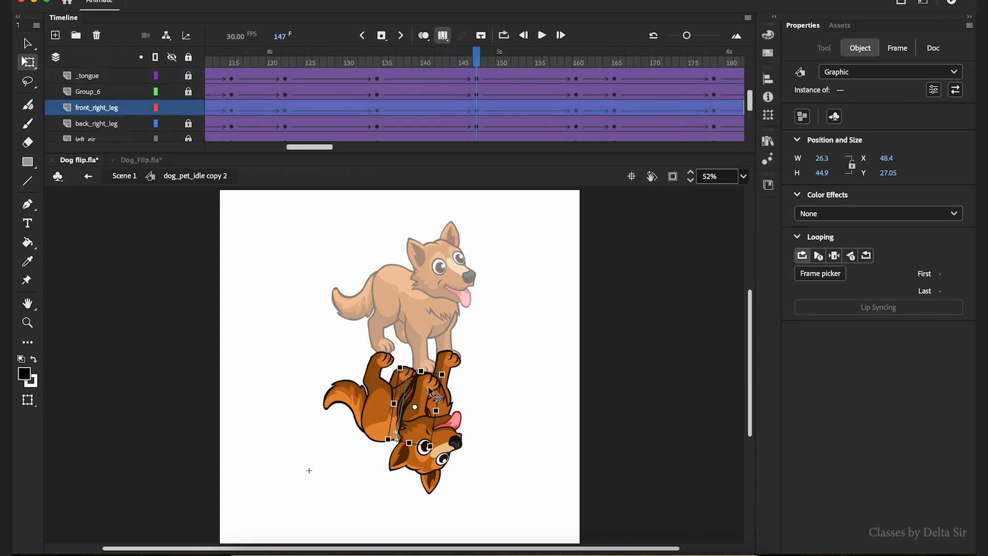
key(shift+Up)
key(shift+Up)
key(shift+Up)
key(shift+Up)
key(shift+Up)
key(shift+Up)
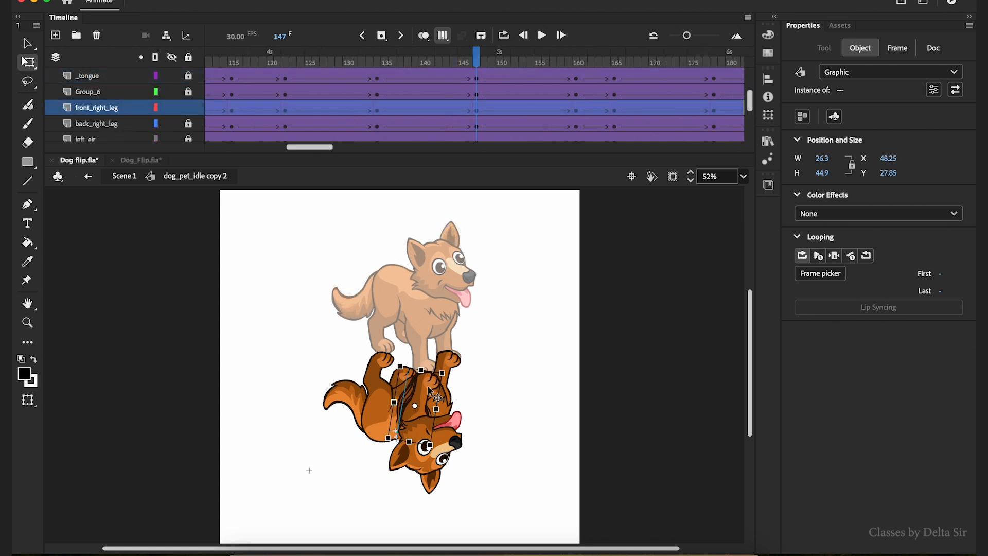
key(Down)
key(Down)
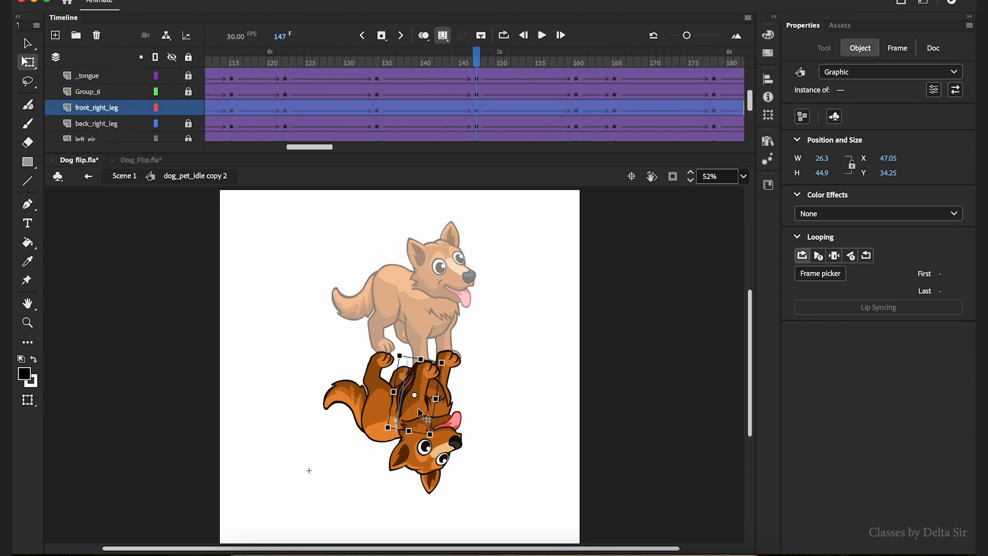
drag(420, 359, 420, 368)
click(547, 286)
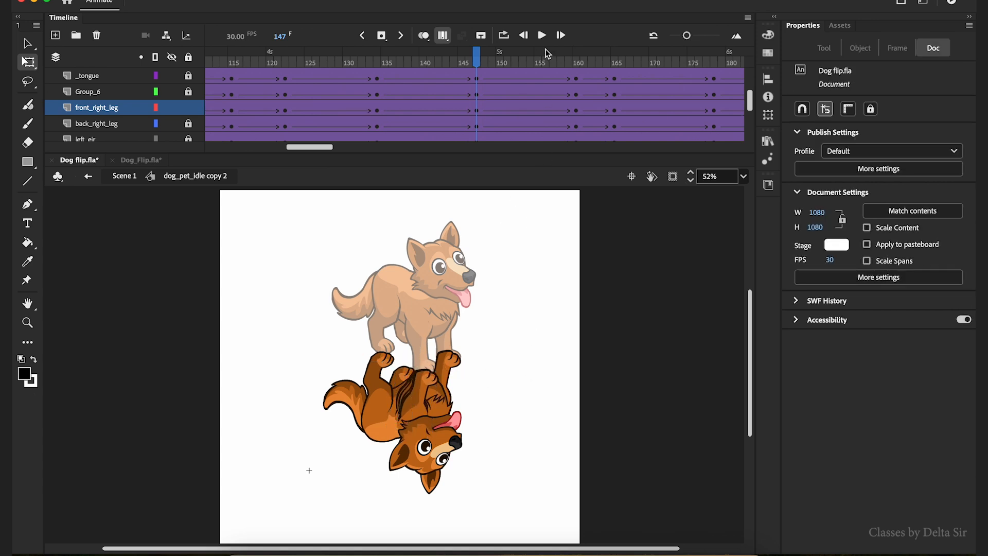
click(189, 107)
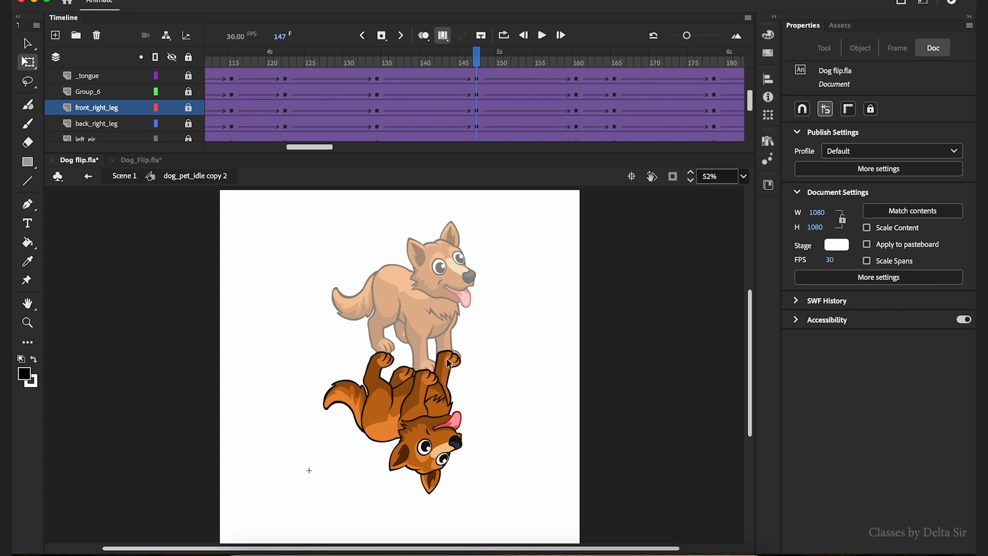
- Return to frame 1, turn off Edit Multiple Frames, select the other front leg, and lock every layer except the front_right_leg copy
drag(377, 64, 192, 59)
click(189, 57)
key(super+a)
click(446, 36)
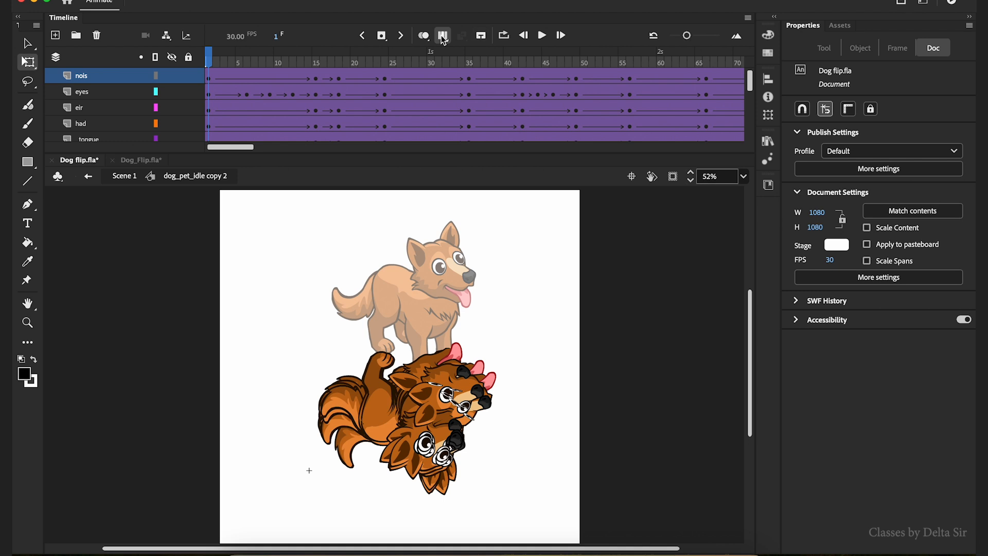
click(444, 36)
click(446, 361)
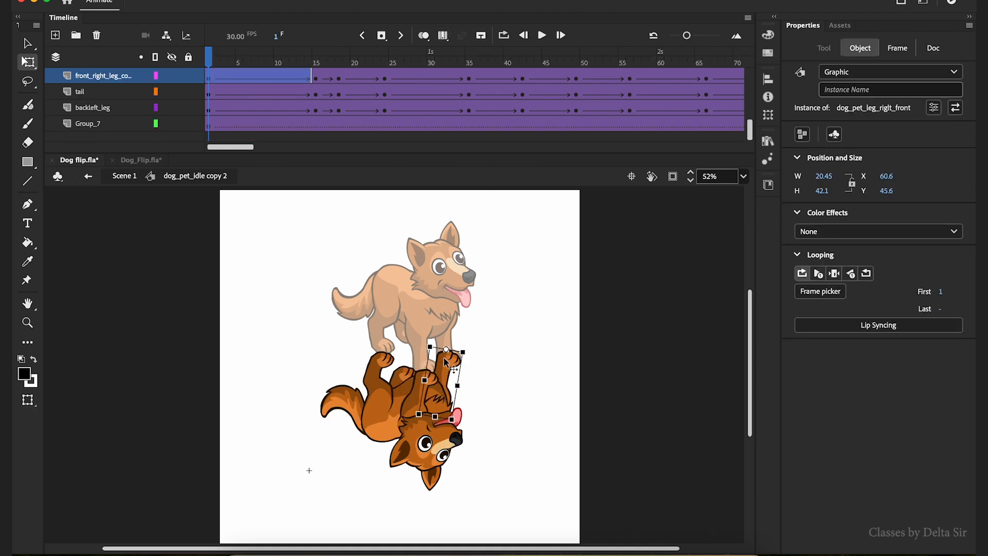
click(189, 58)
click(188, 76)
- Turn on Edit Multiple Frames for all frames and adjust the front_right_leg copy so its paw meets the original's paw
drag(497, 341, 399, 395)
click(443, 41)
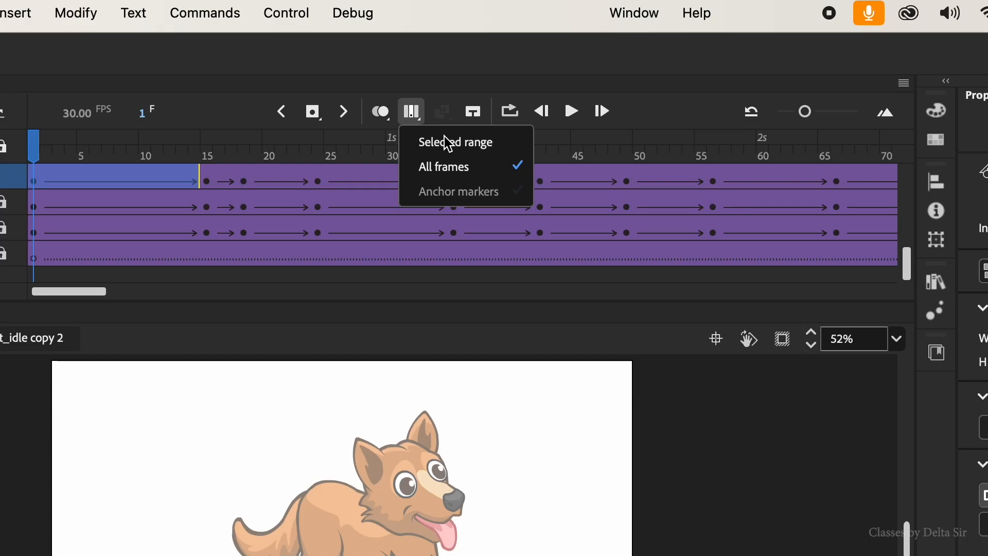
click(465, 52)
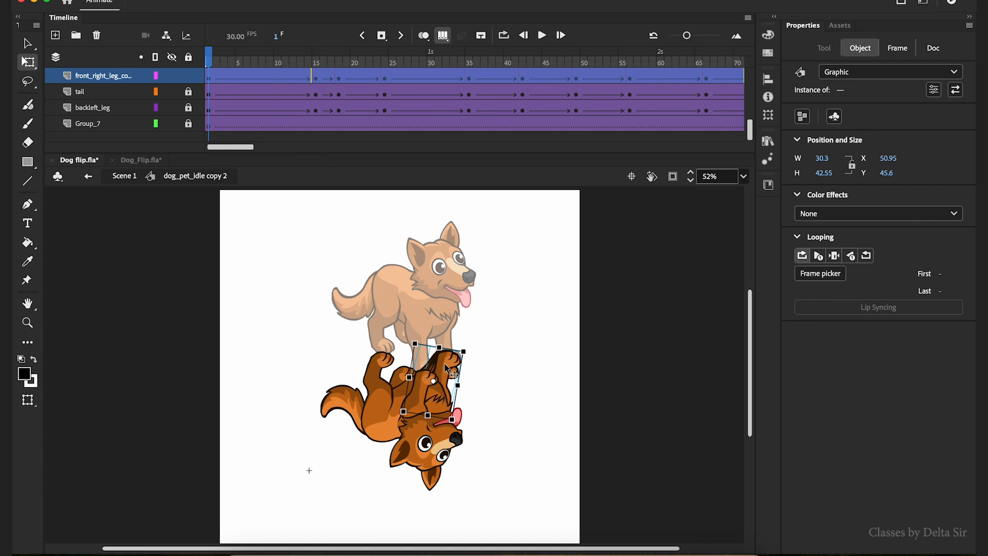
mouse_move(450, 376)
mouse_down()
mouse_move(445, 387)
mouse_move(452, 357)
mouse_up()
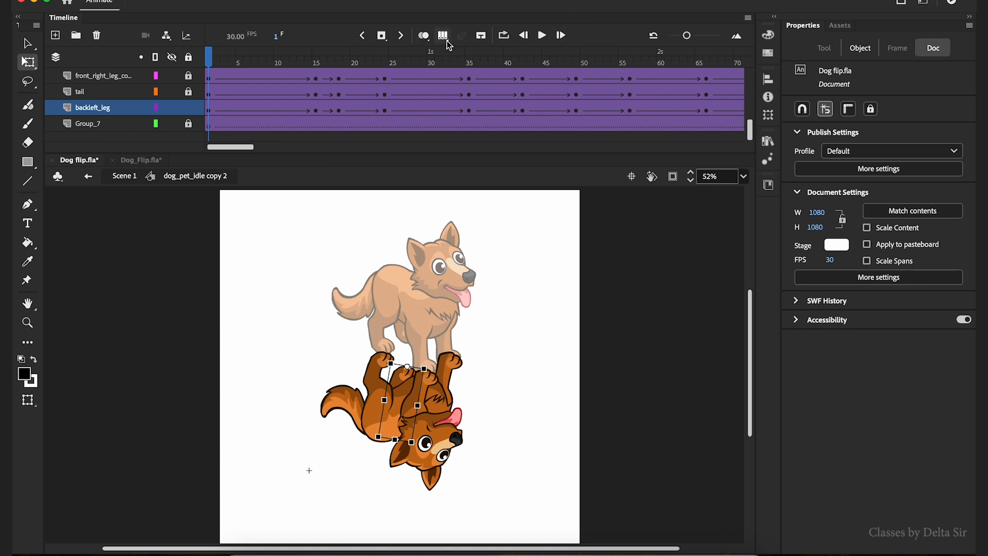
- Select the backleft_leg content across all frames with Edit Multiple Frames and move it up to about Y 42
click(444, 36)
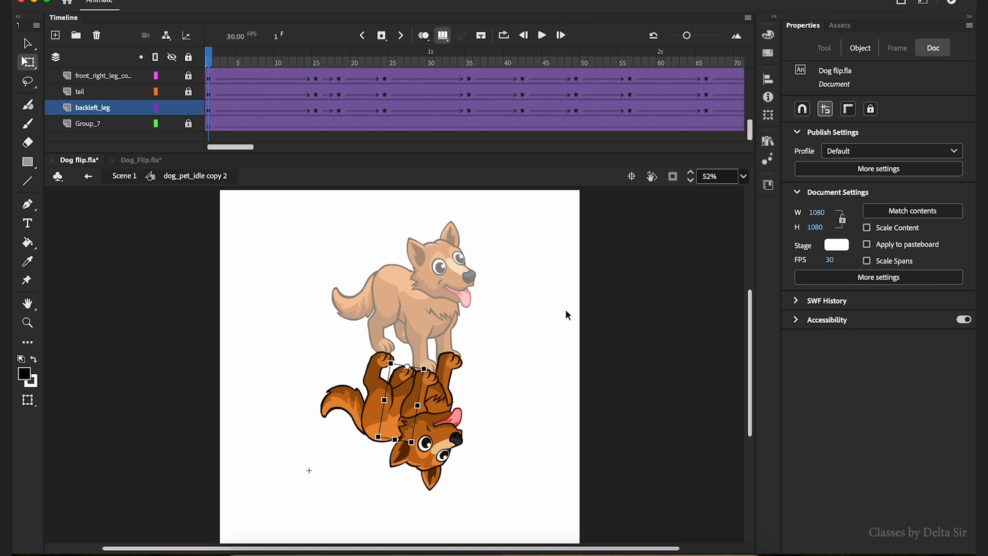
key(super+a)
key(Up)
key(Up)
key(Up)
key(Up)
key(Up)
key(Up)
key(Up)
key(Up)
key(Up)
key(Up)
key(Up)
key(Up)
key(Up)
key(Up)
key(Up)
key(Up)
key(Up)
key(Up)
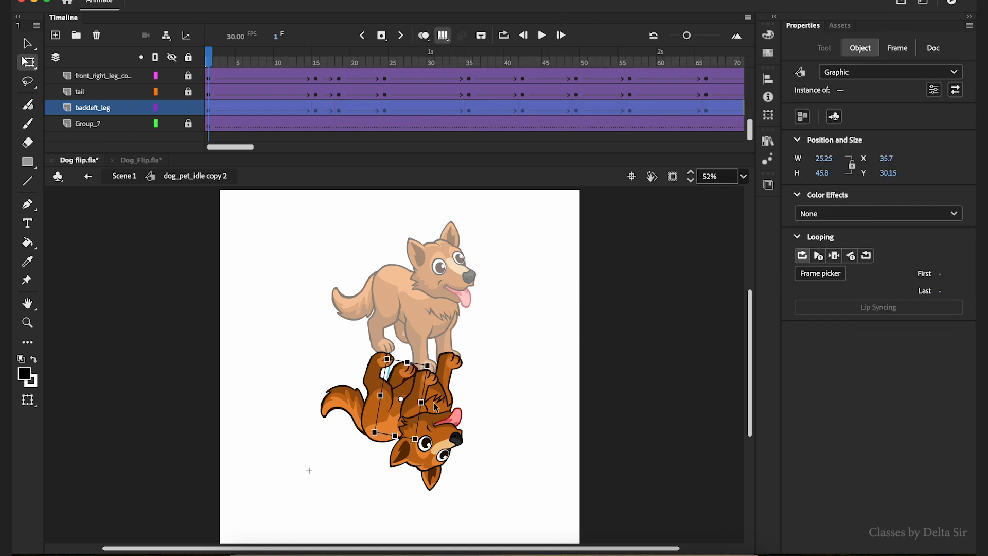
key(Up)
key(Up)
key(Up)
key(Up)
key(Up)
key(Up)
drag(405, 420, 405, 411)
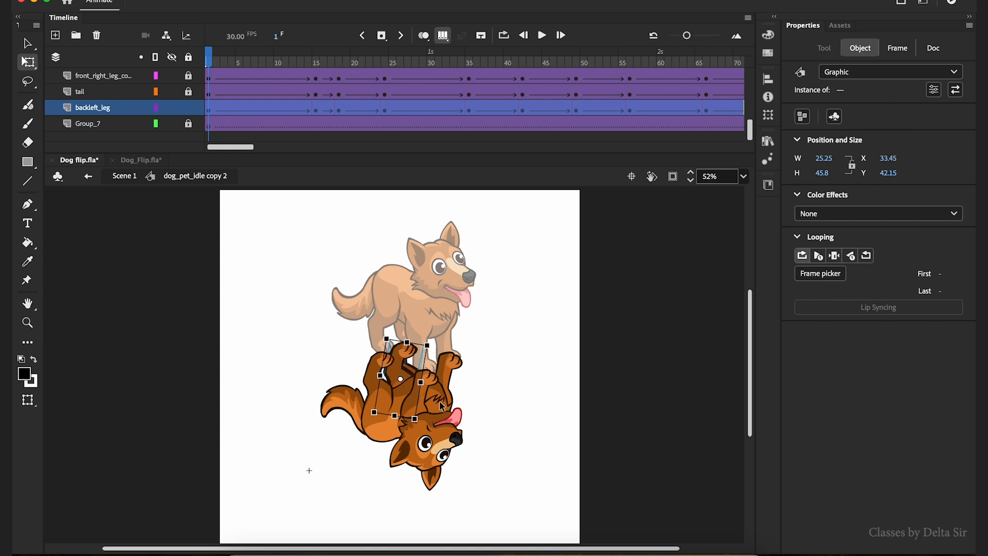
- Return to Scene 1 and delete the upright original dog, keeping only the flipped dog on the stage
double_click(474, 362)
click(470, 299)
key(Delete)
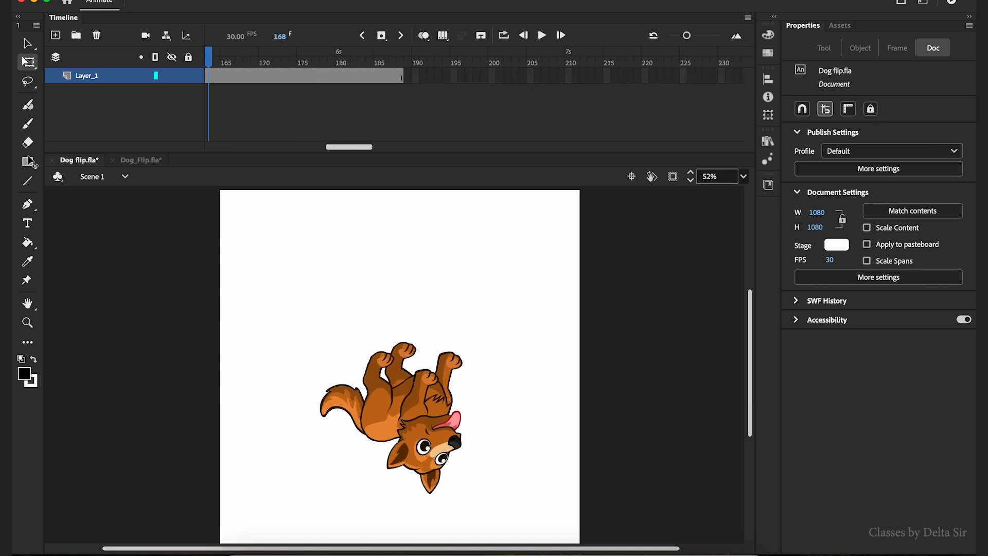
- Save Dog flip.fla, test the movie to export its SWF, and close the preview
key(super+s)
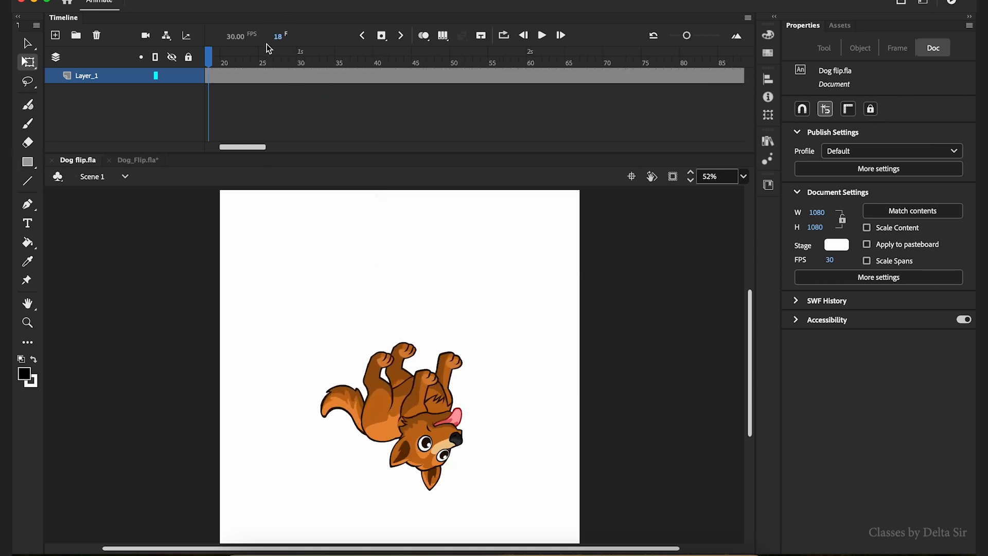
key(super+Return)
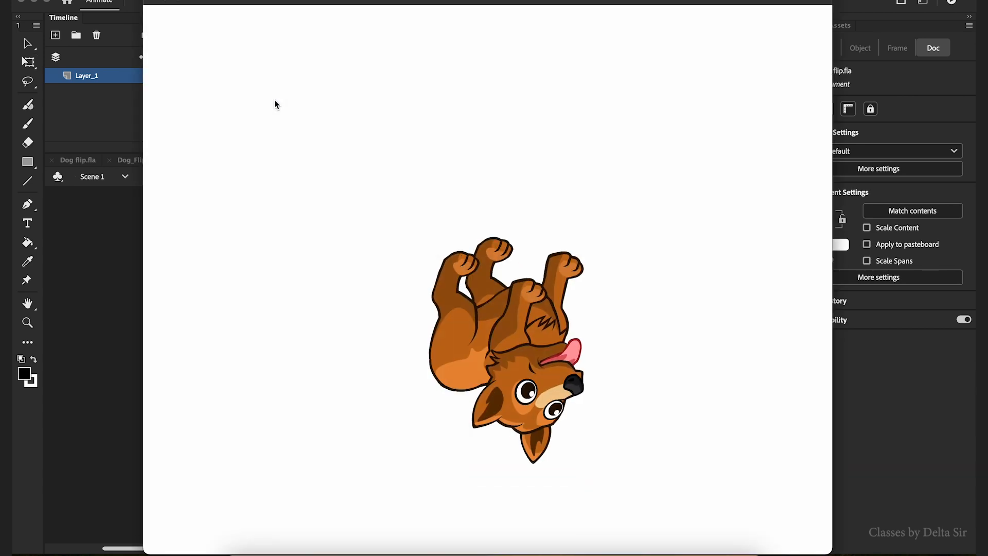
click(149, 5)
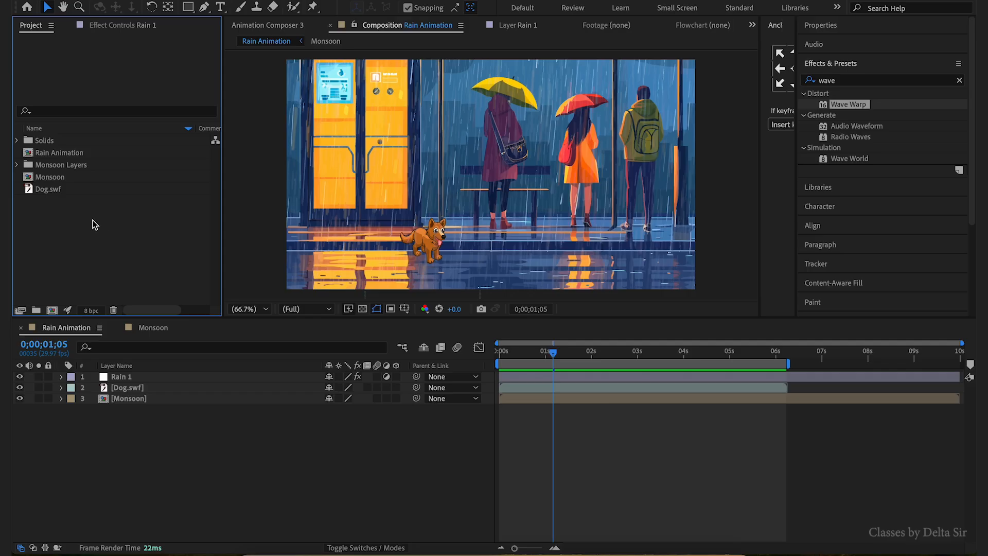
- Switch to After Effects and import Dog flip.swf from the Lesson 4 Assets folder as footage
double_click(92, 221)
click(588, 124)
click(445, 126)
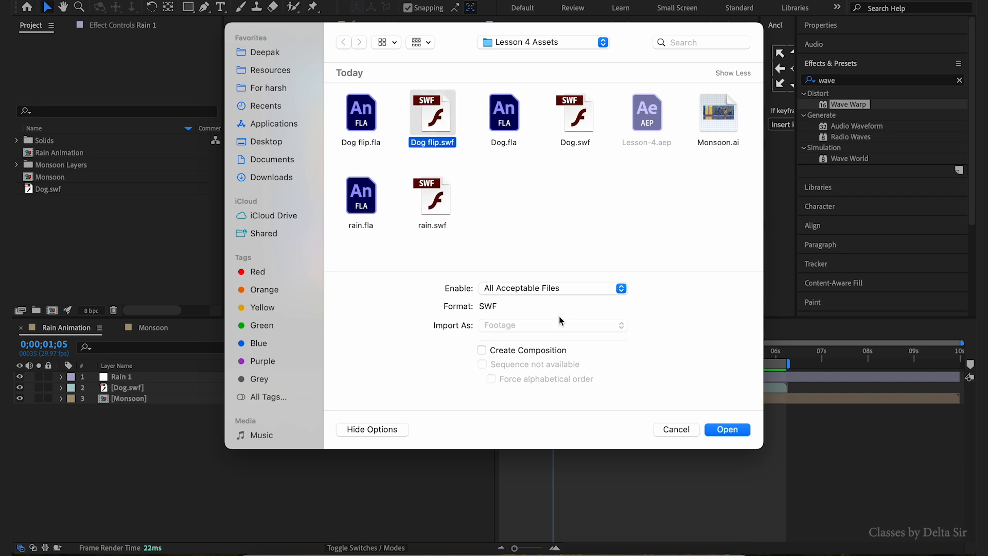
click(727, 429)
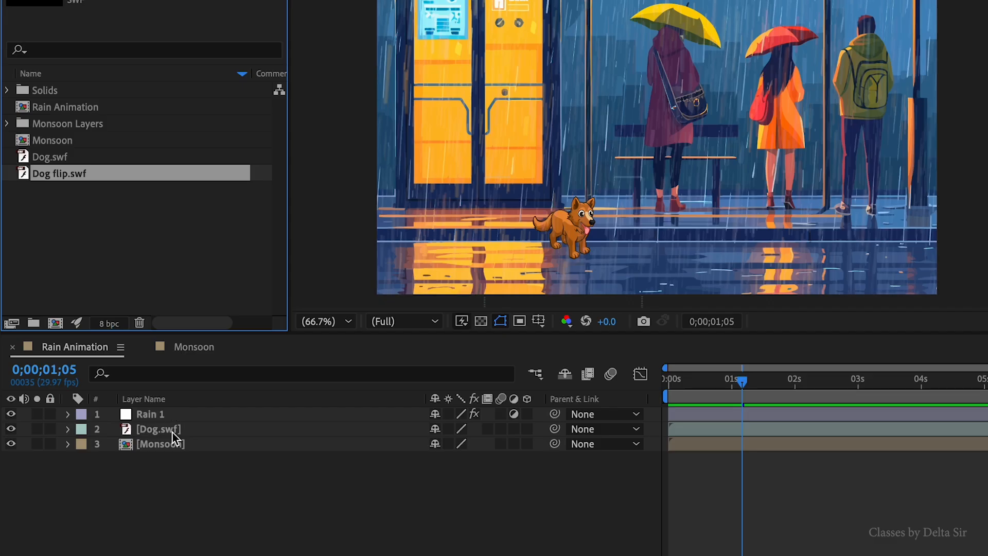
- Duplicate the Dog.swf layer and replace the lower copy's source with Dog flip.swf, keeping its transform values
click(137, 389)
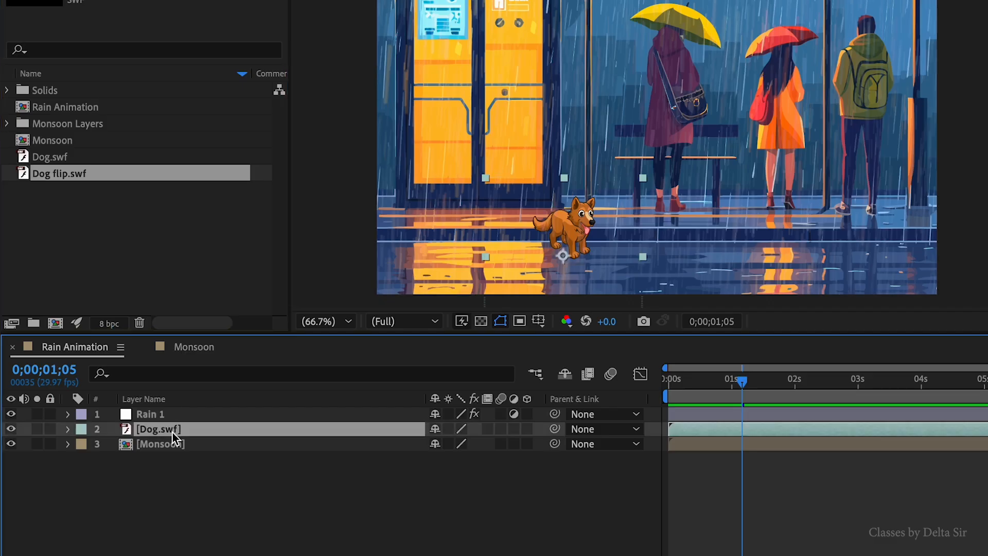
key(ctrl+d)
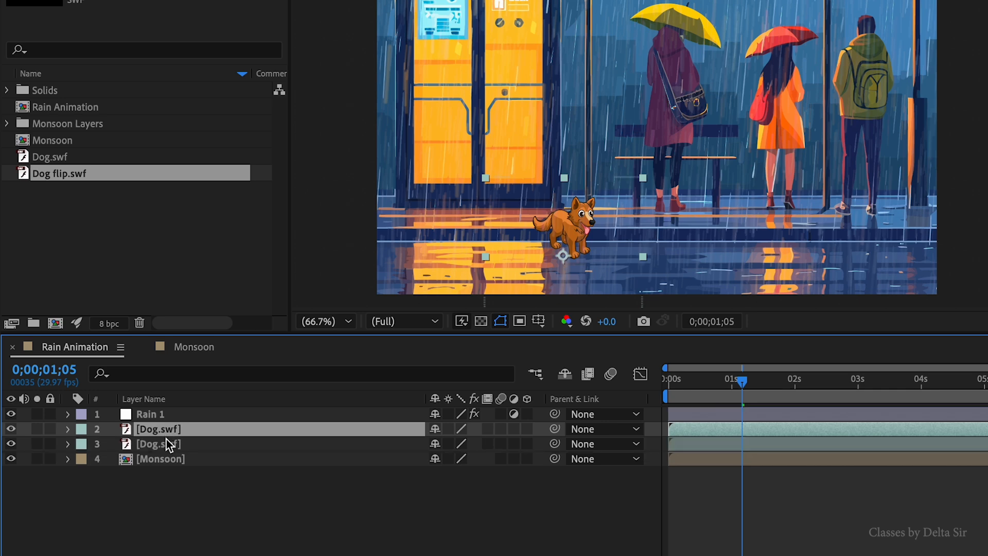
click(168, 443)
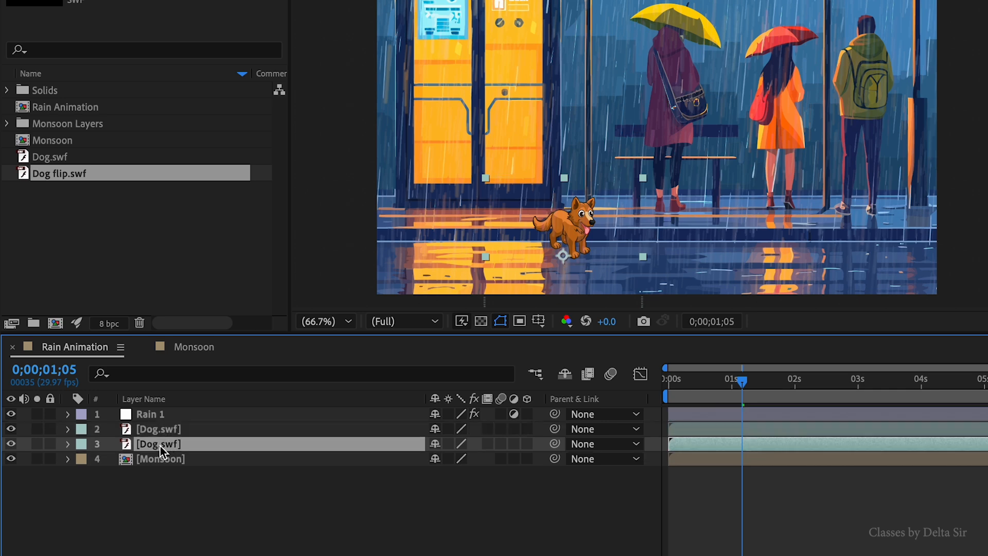
click(58, 177)
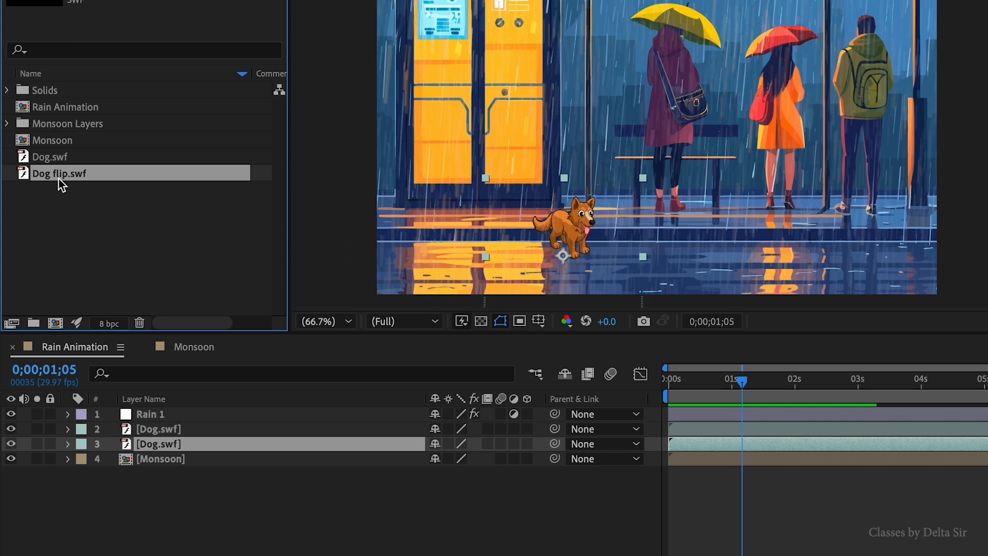
drag(56, 176, 181, 539)
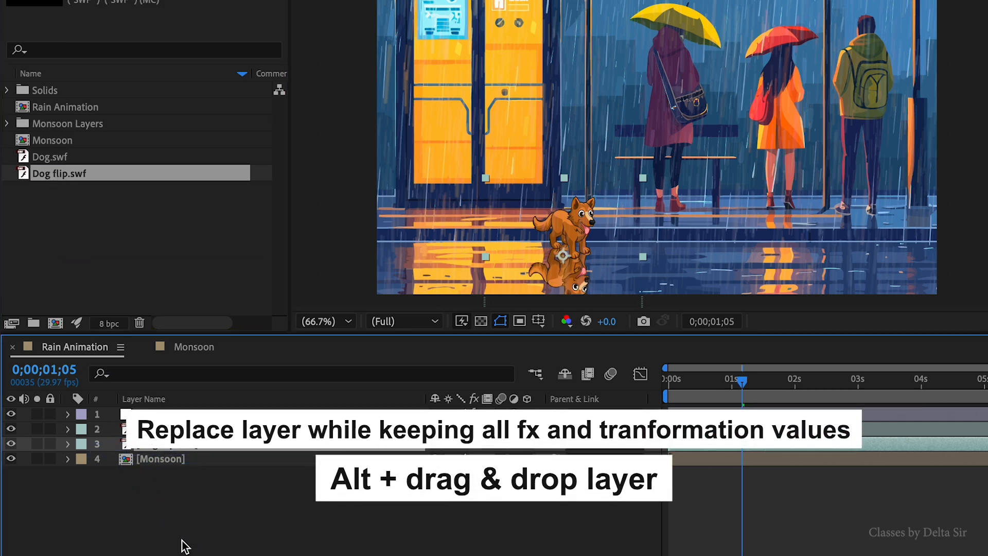
- Review the Dog flip.swf layer's transform properties and examine how the reflection's paws line up with the dog's throughout the animation
key(r)
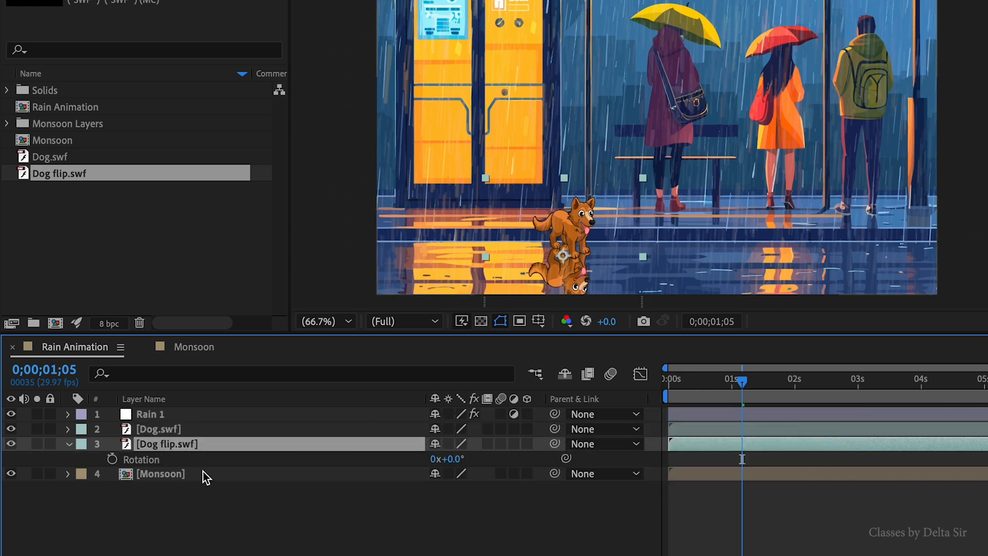
key(s)
key(p)
click(190, 431)
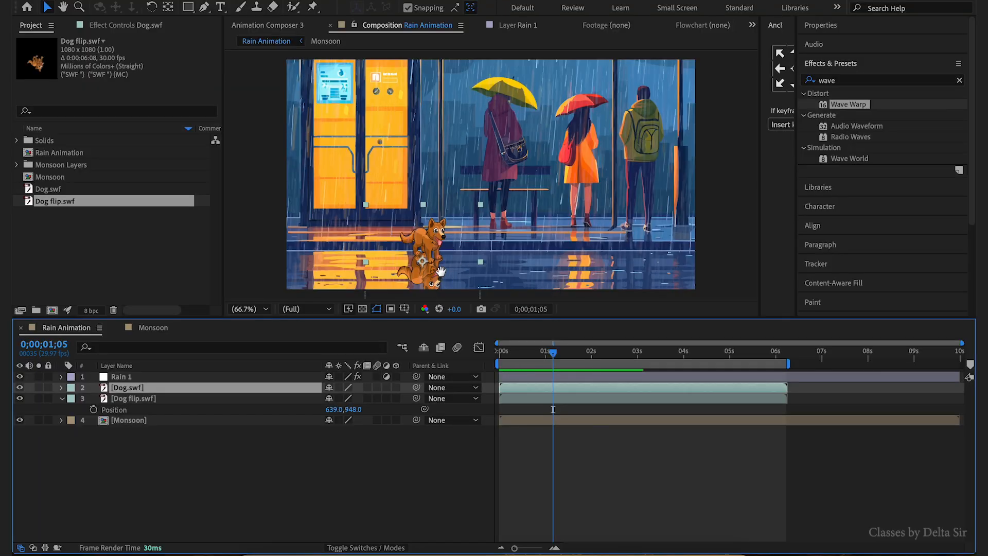
drag(441, 271, 485, 184)
scroll(449, 227, up, 2)
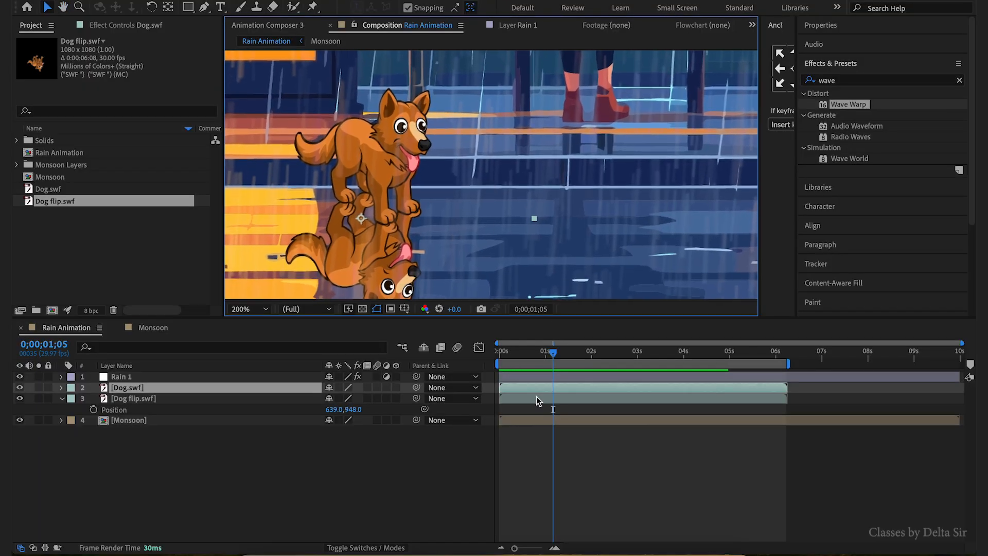
drag(552, 354, 497, 354)
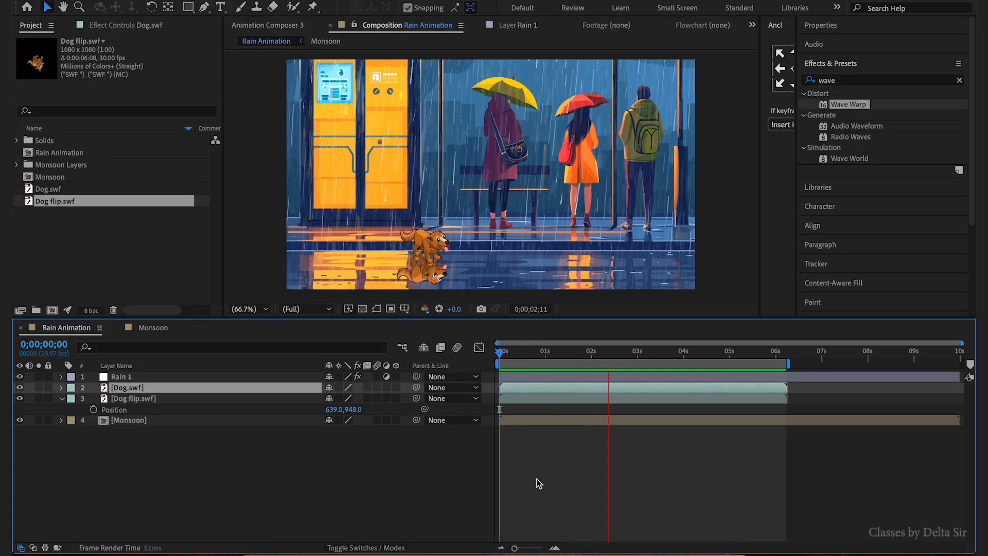
drag(563, 358, 618, 358)
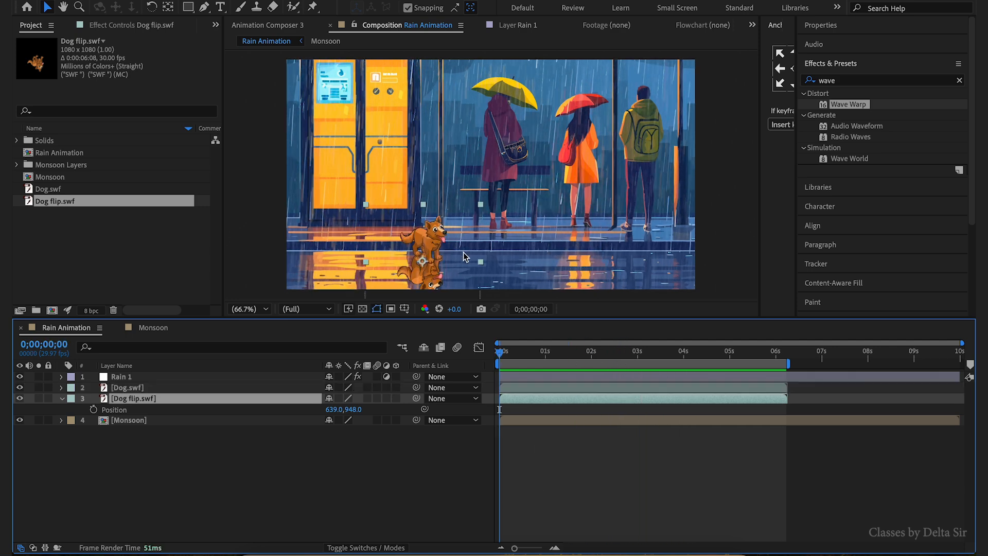
drag(463, 247, 491, 184)
scroll(499, 200, up, 2)
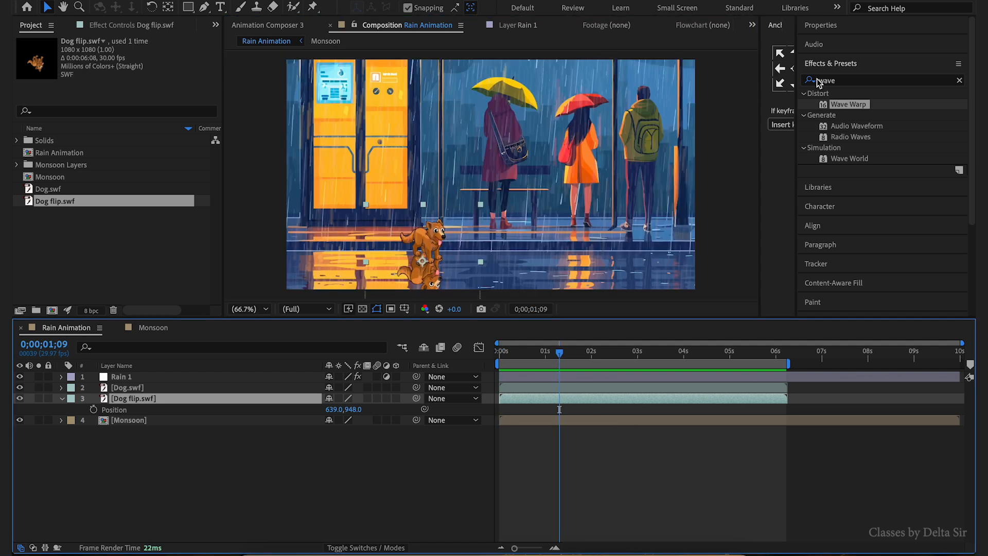
- Apply the Linear Wipe effect to the Dog flip.swf layer with Transition Completion at 43% and Feather at 201
click(811, 84)
text(linea)
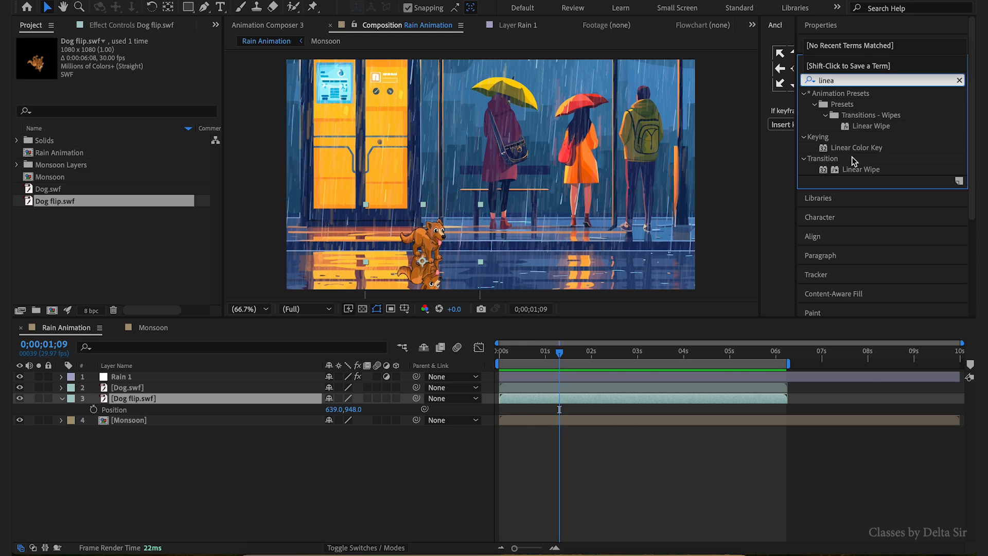
click(861, 169)
drag(859, 167, 578, 395)
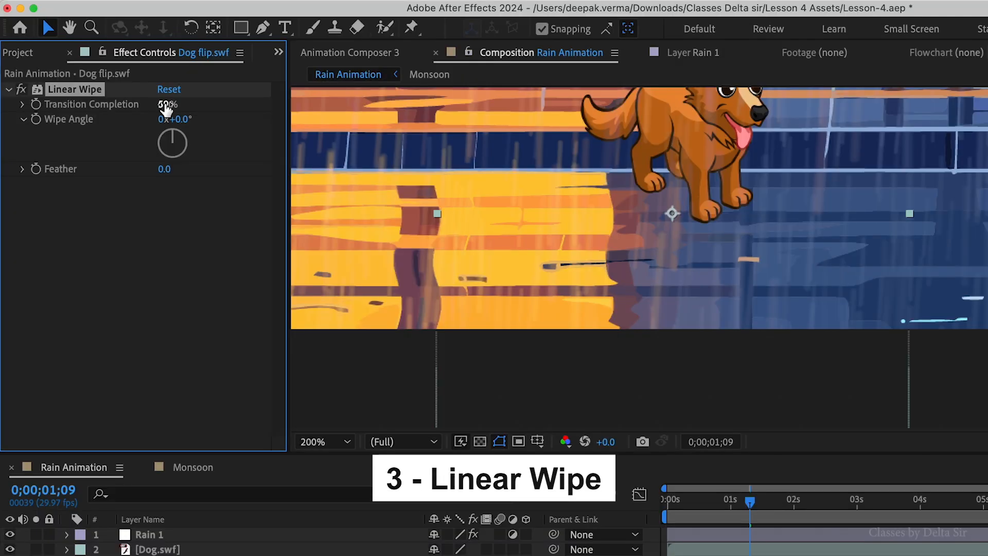
drag(161, 104, 154, 105)
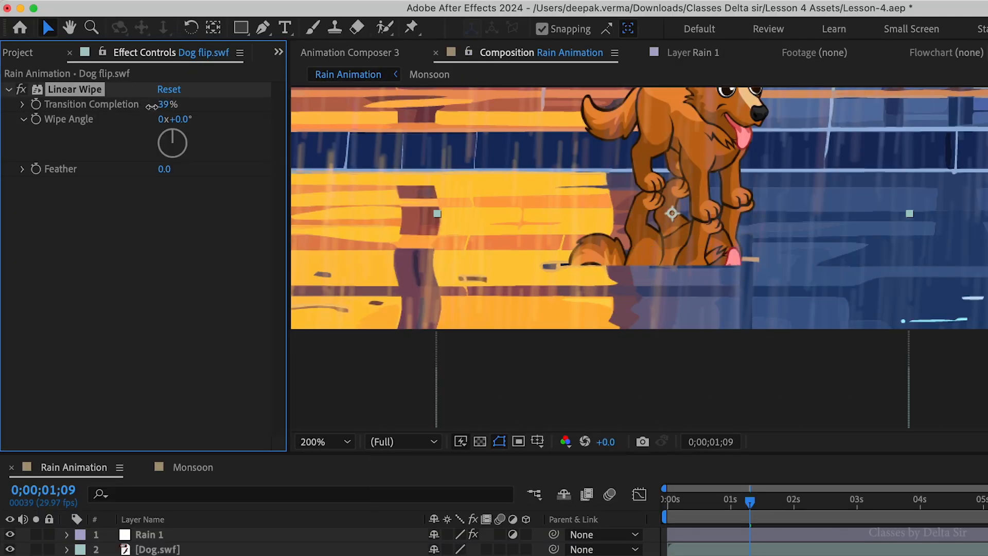
drag(167, 170, 348, 173)
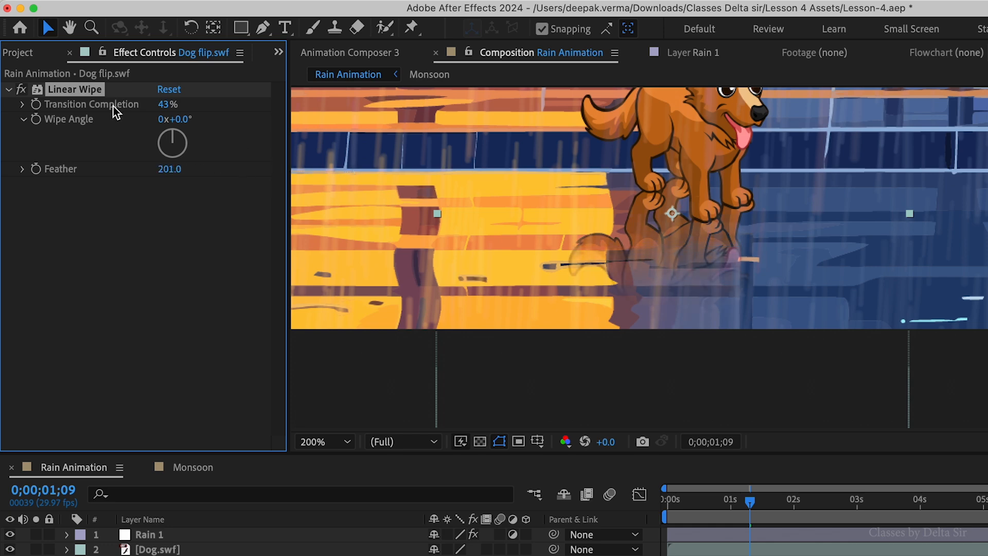
- Try the Linear Wipe on the dog's reflection with Transition Completion at 43% and Feather at 543
click(165, 105)
text(43)
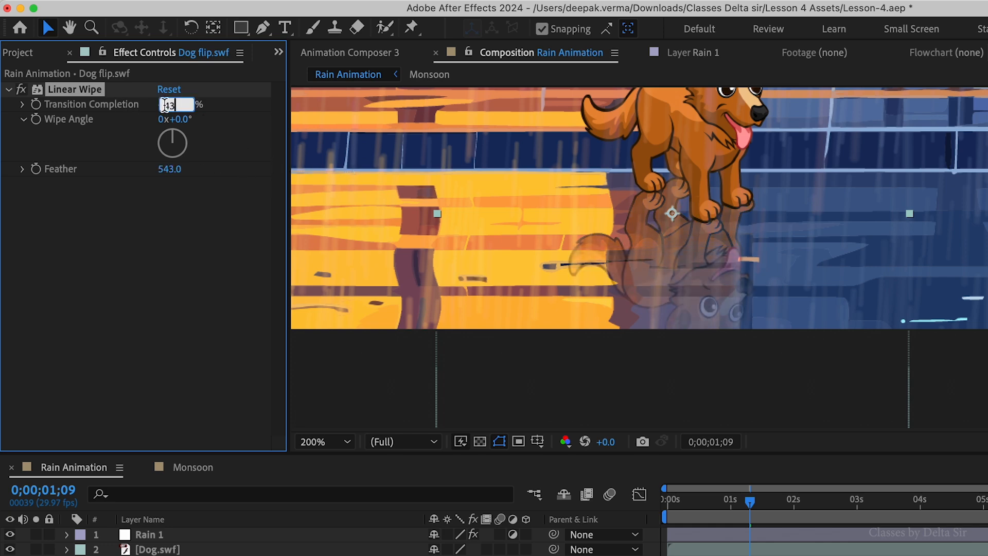
key(Return)
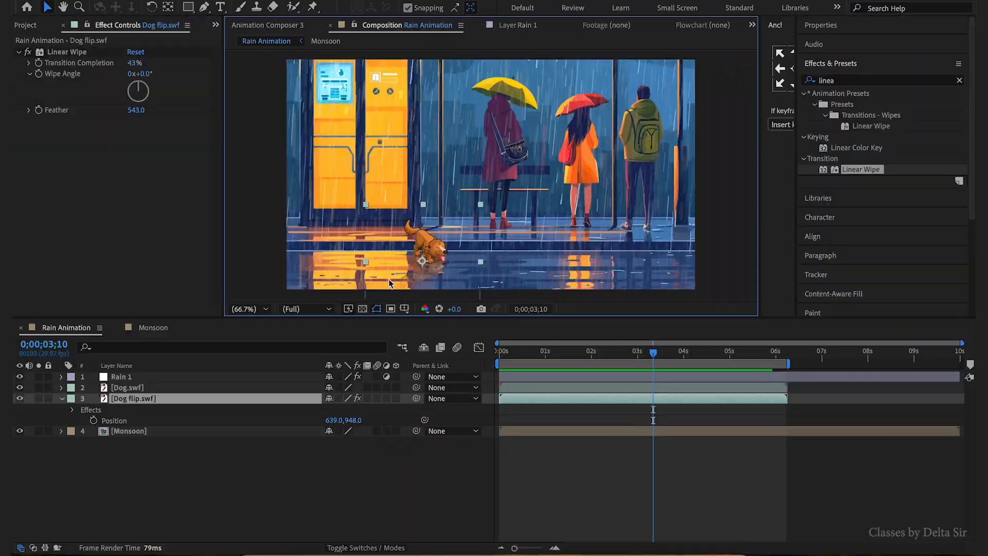
- Set the Linear Wipe's Feather to 308 and Transition Completion to 47%, and preview the dog's reflection
drag(649, 355, 587, 357)
drag(136, 110, 119, 110)
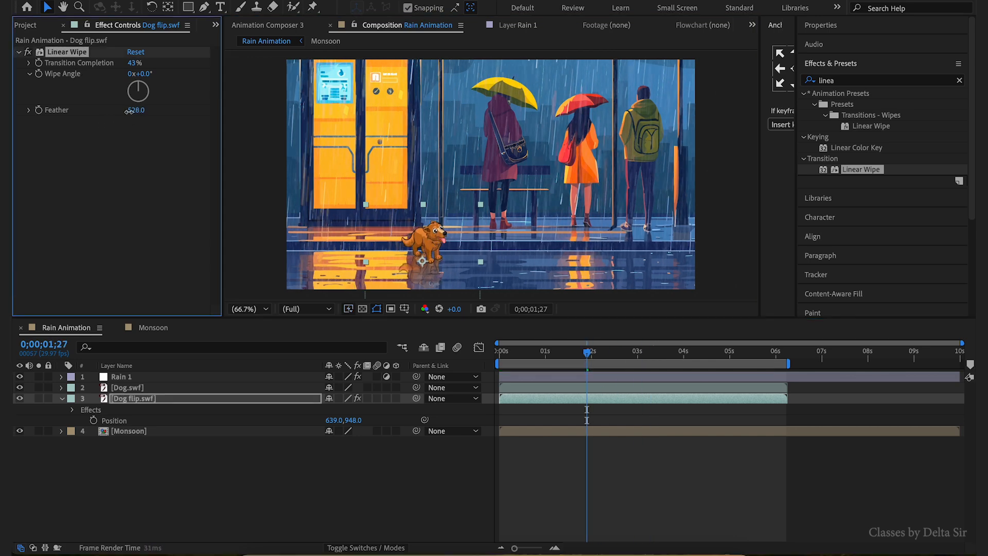
click(135, 63)
text(47)
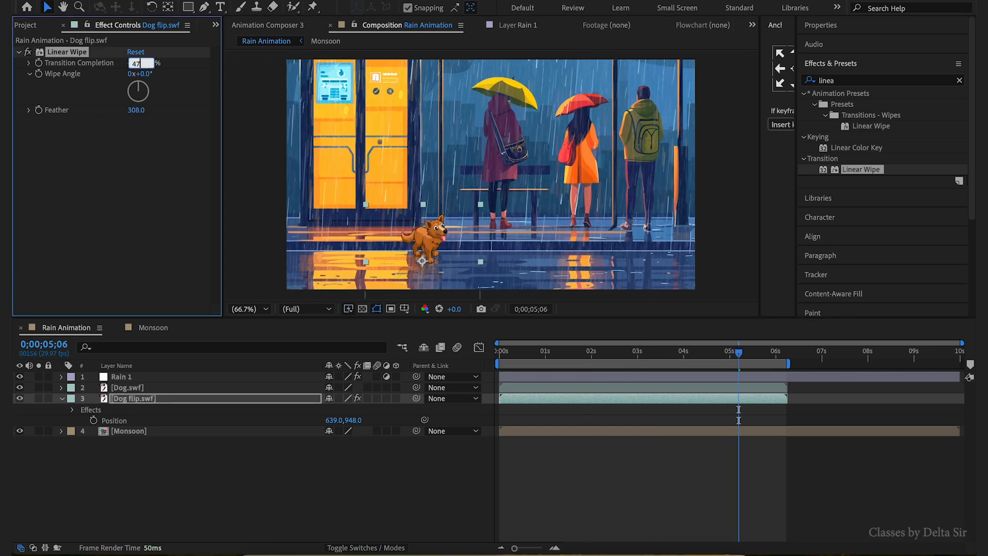
key(Return)
click(138, 154)
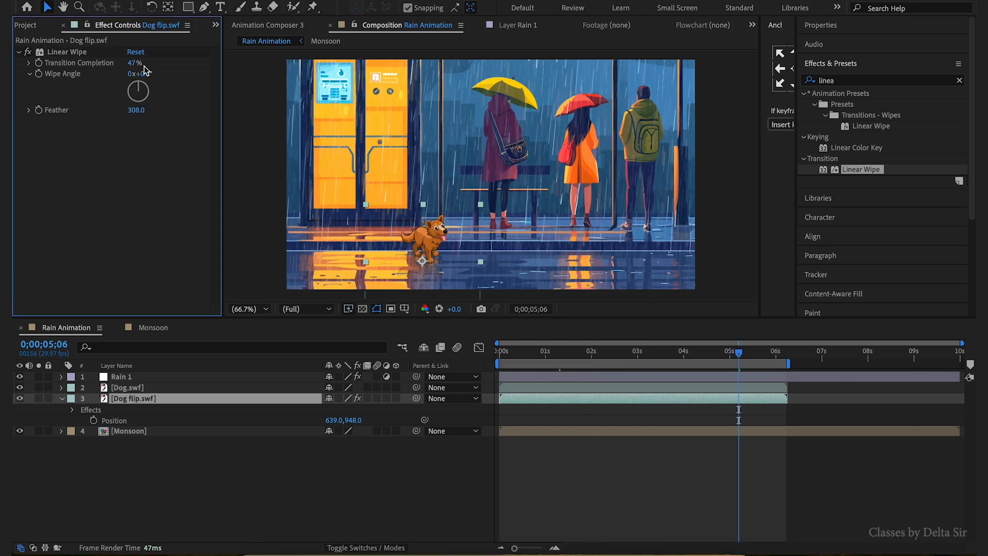
click(137, 111)
key(Return)
key(grave)
key(space)
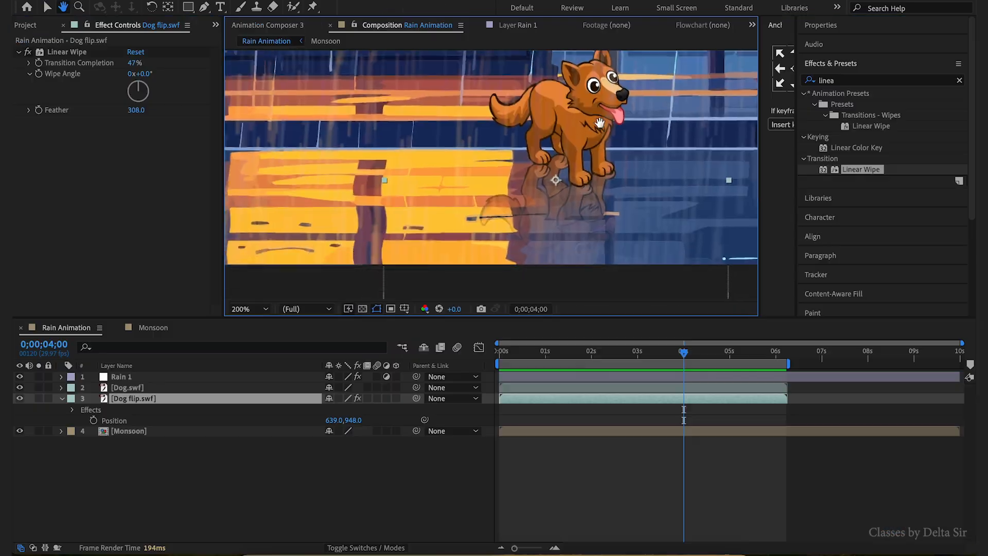
drag(553, 163, 554, 179)
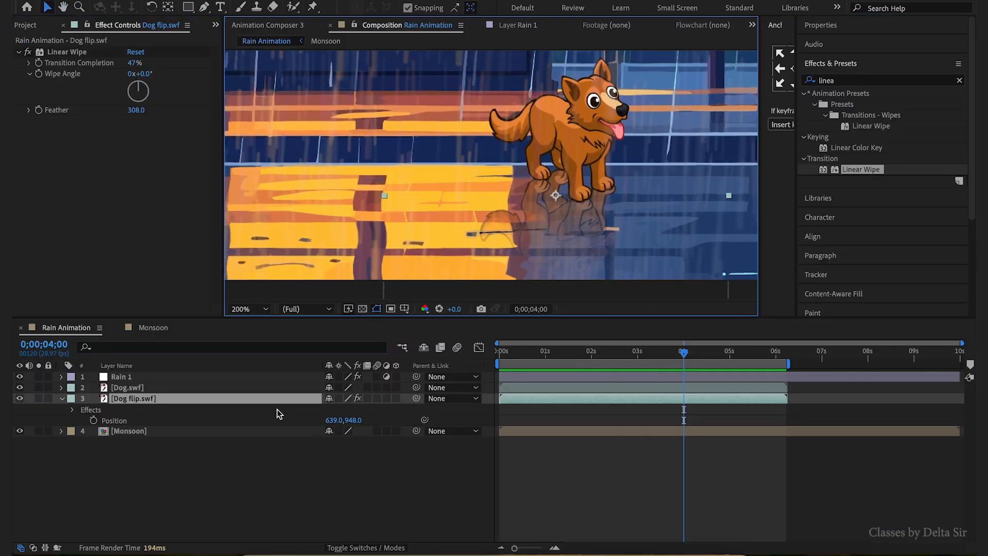
- Copy the Wave Warp effect from the Girl boots layer in the Monsoon composition onto the Dog flip.swf layer in Rain Animation
click(136, 432)
double_click(134, 431)
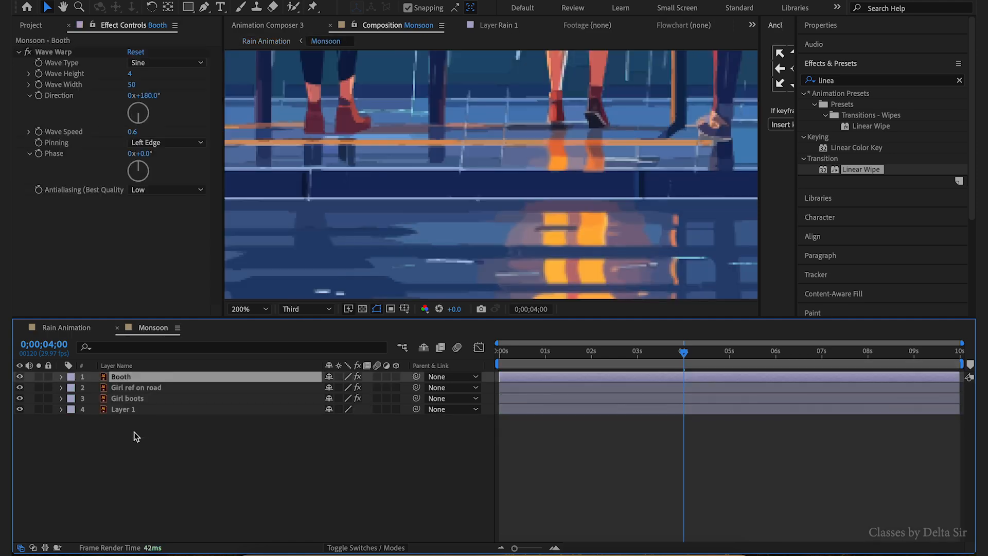
click(142, 391)
click(141, 398)
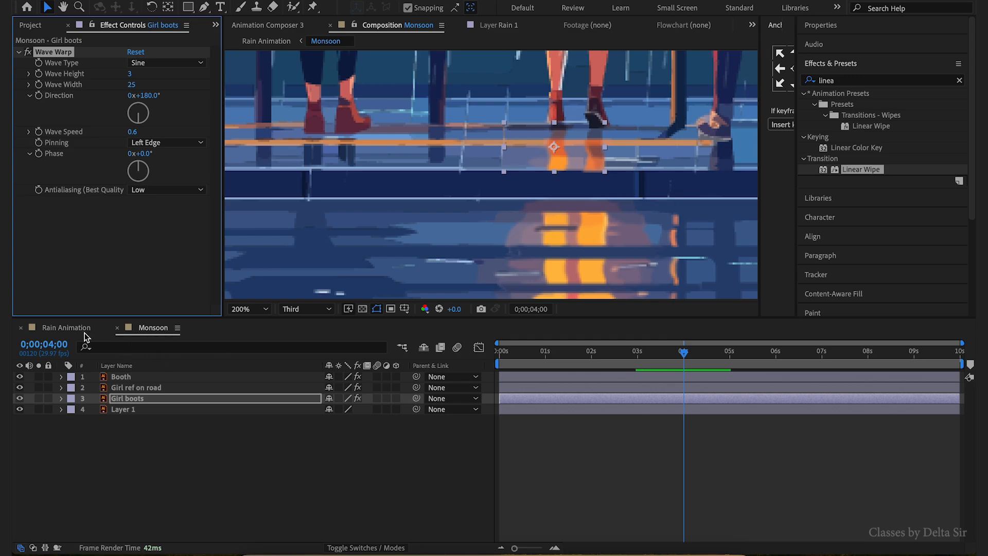
click(67, 328)
click(544, 402)
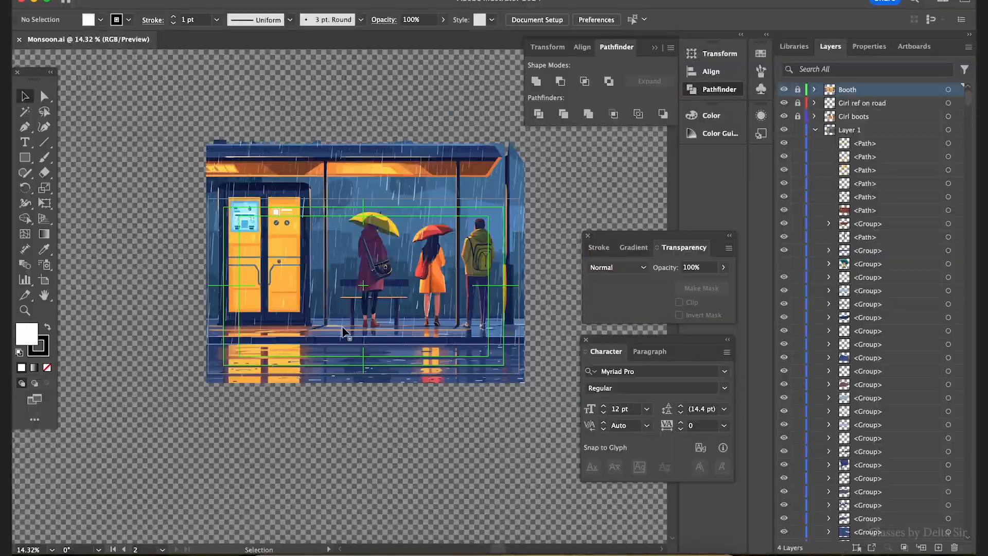
- Switch to Illustrator and look over the Monsoon.ai artwork close up
key(z)
drag(324, 252, 405, 278)
key(v)
scroll(361, 216, right, 3)
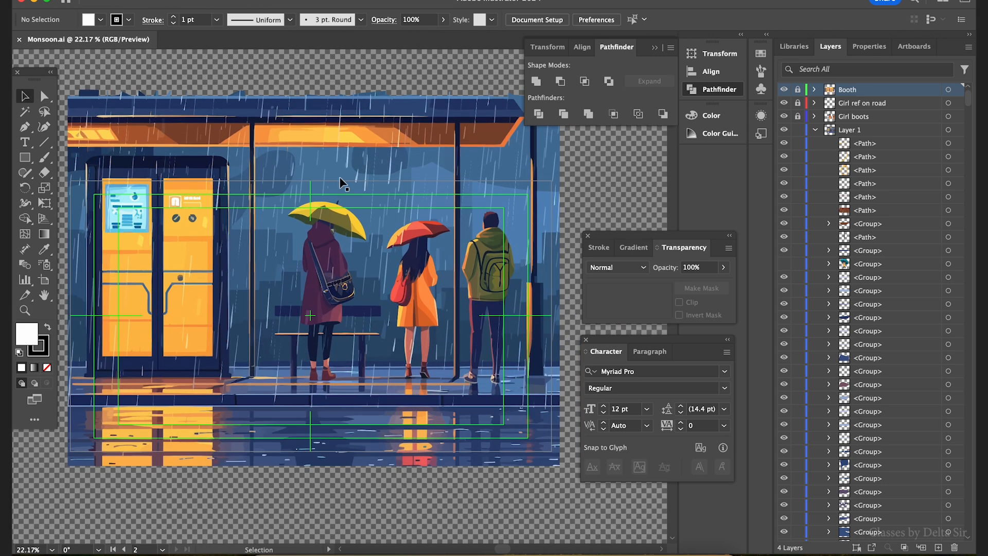
click(342, 130)
scroll(381, 155, left, 2)
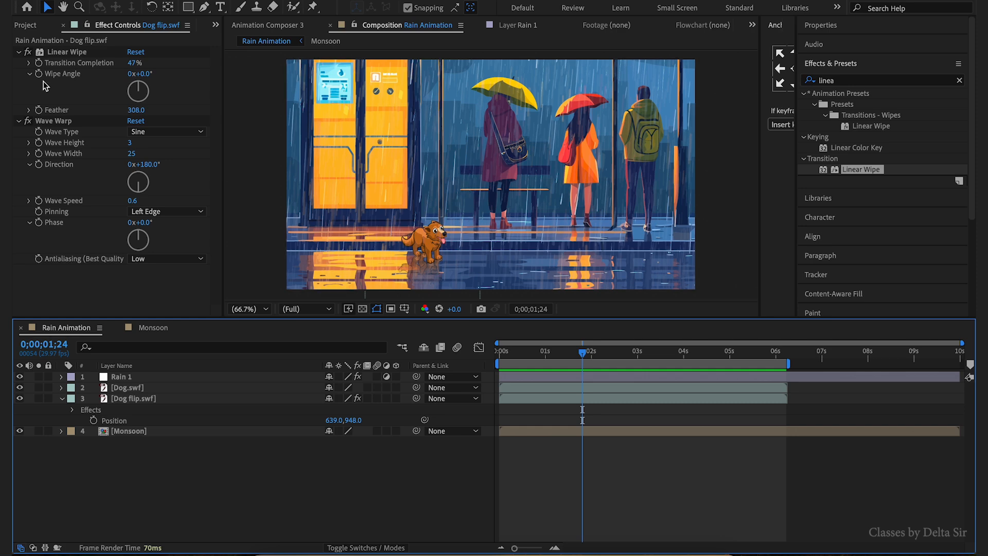
- Add an adjustment layer named Lightning at the top of the Rain Animation composition
click(28, 26)
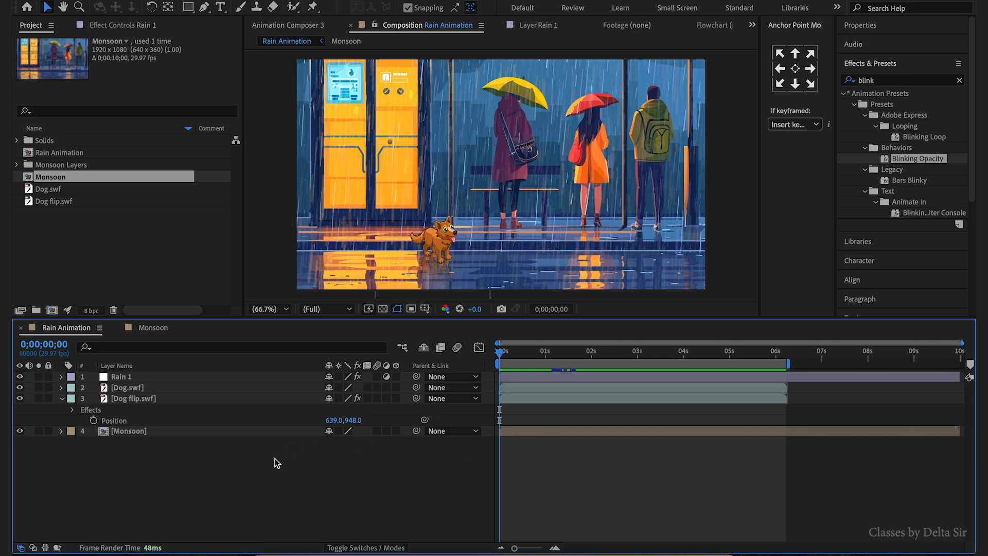
click(61, 399)
right_click(126, 455)
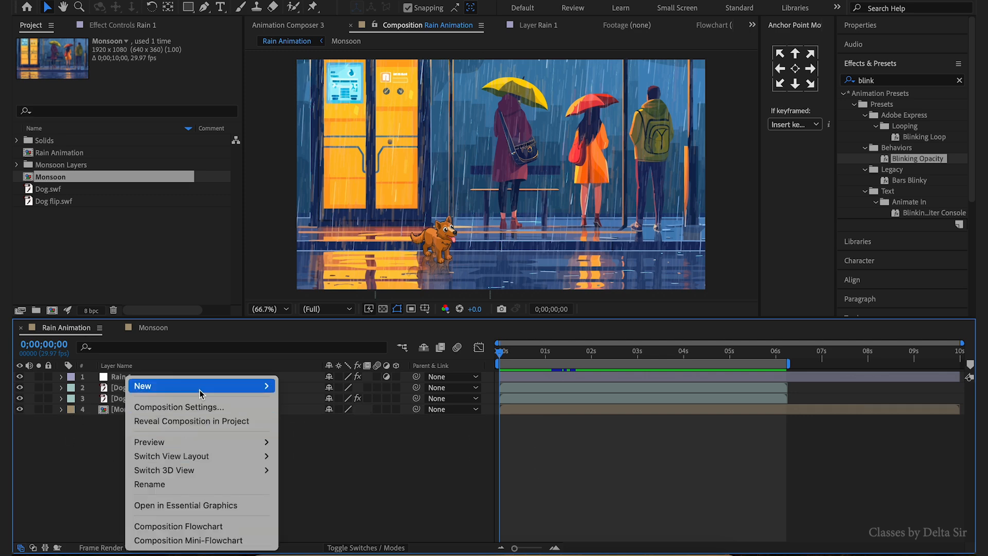
mouse_move(199, 392)
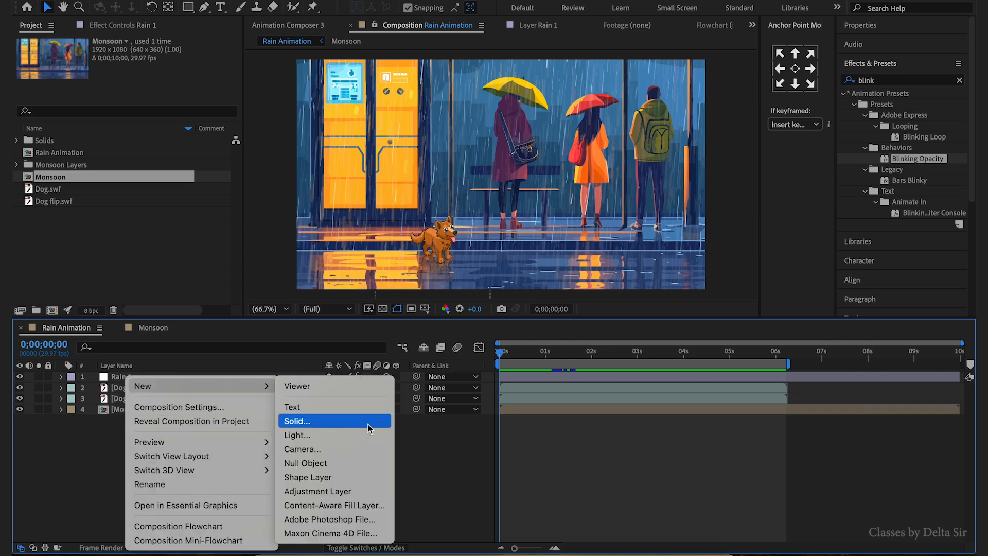
click(352, 492)
key(Return)
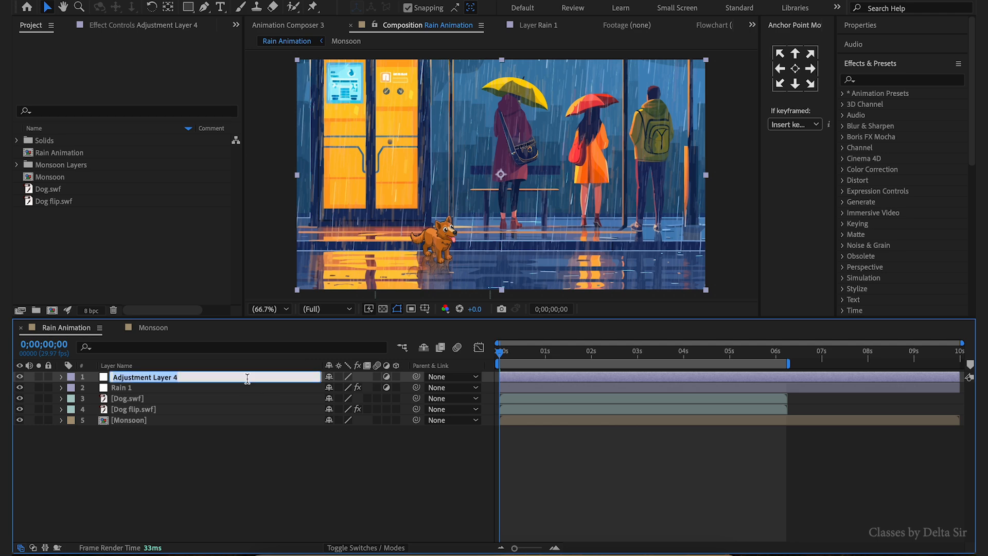
text(Lightning)
key(Return)
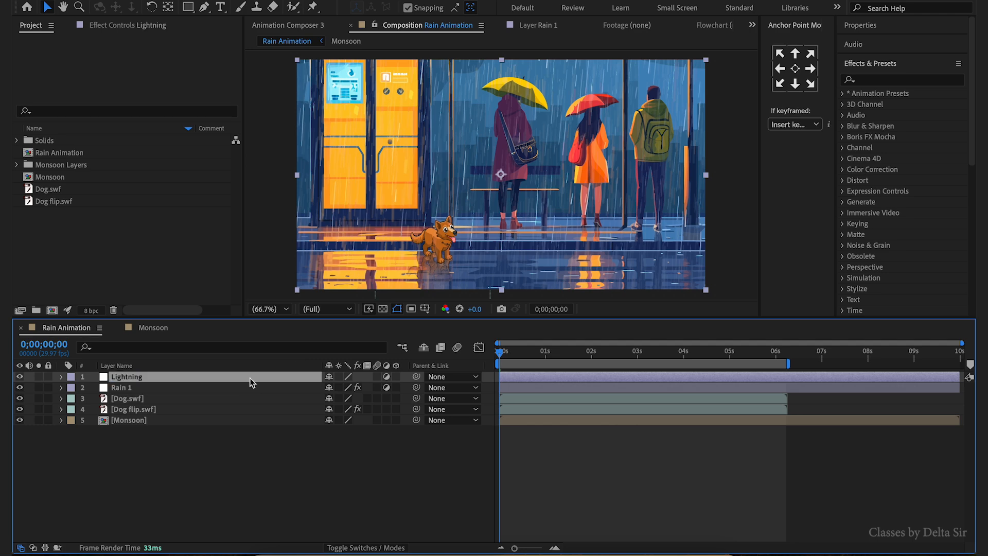
- Find the obsolete Lightning effect and apply it to the Lightning adjustment layer
click(888, 81)
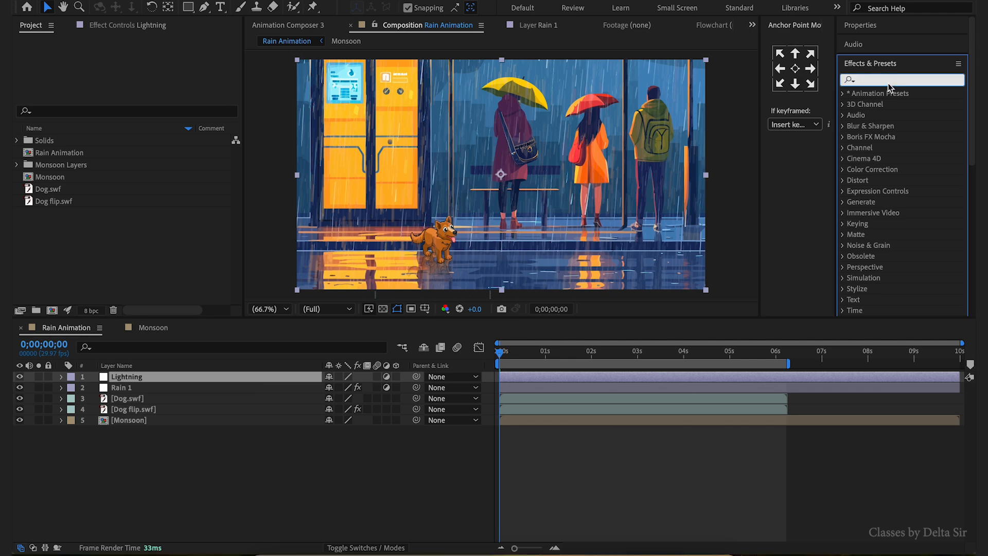
text(lin)
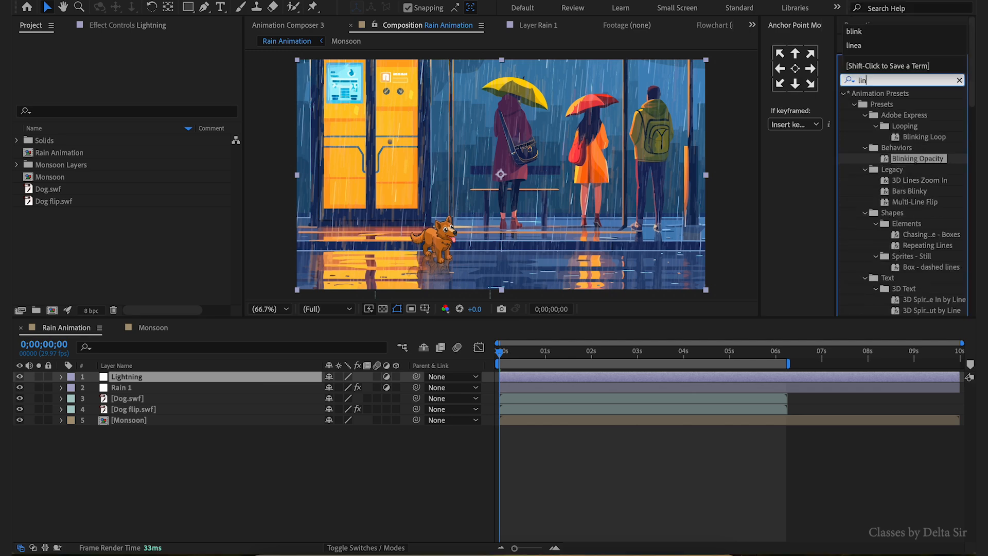
key(BackSpace)
key(BackSpace)
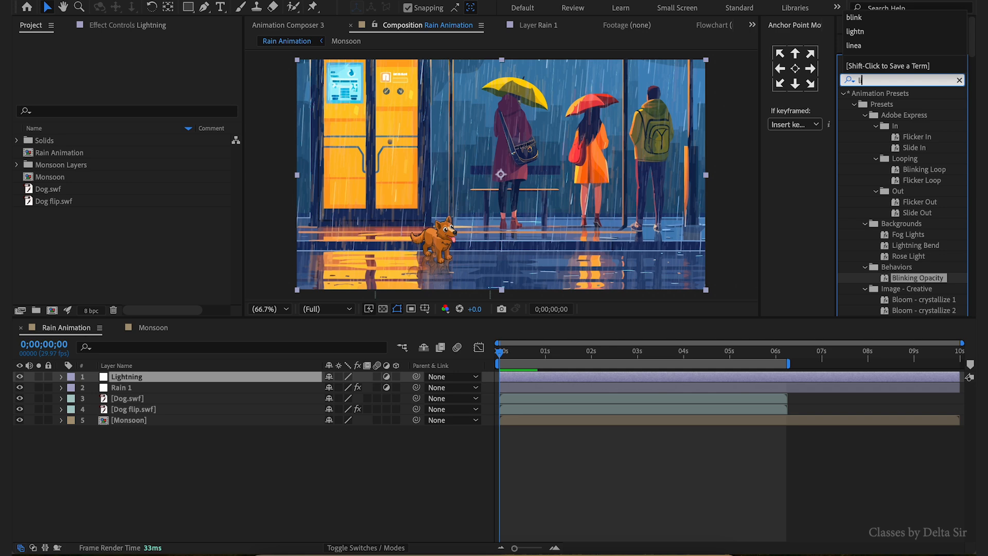
text(ightn)
click(883, 224)
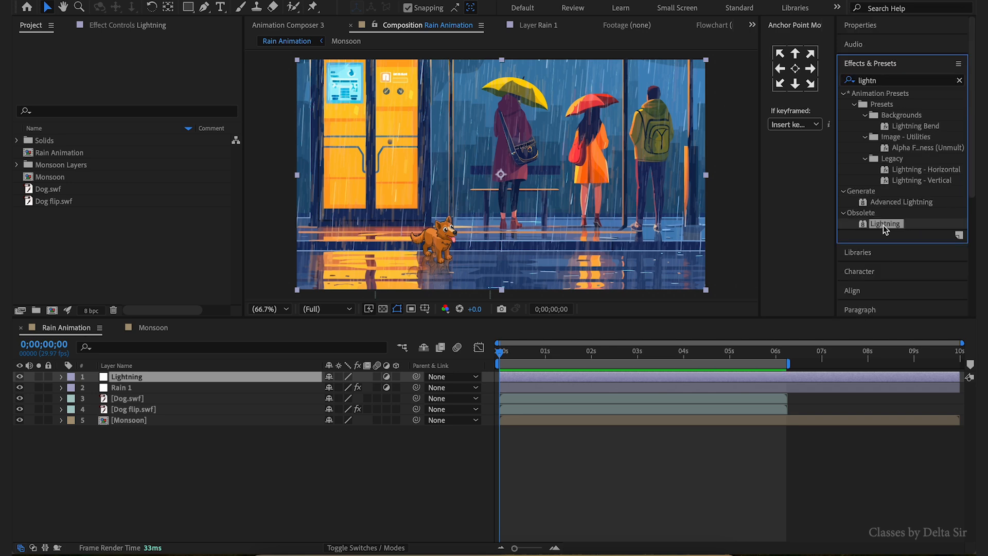
drag(888, 224, 595, 378)
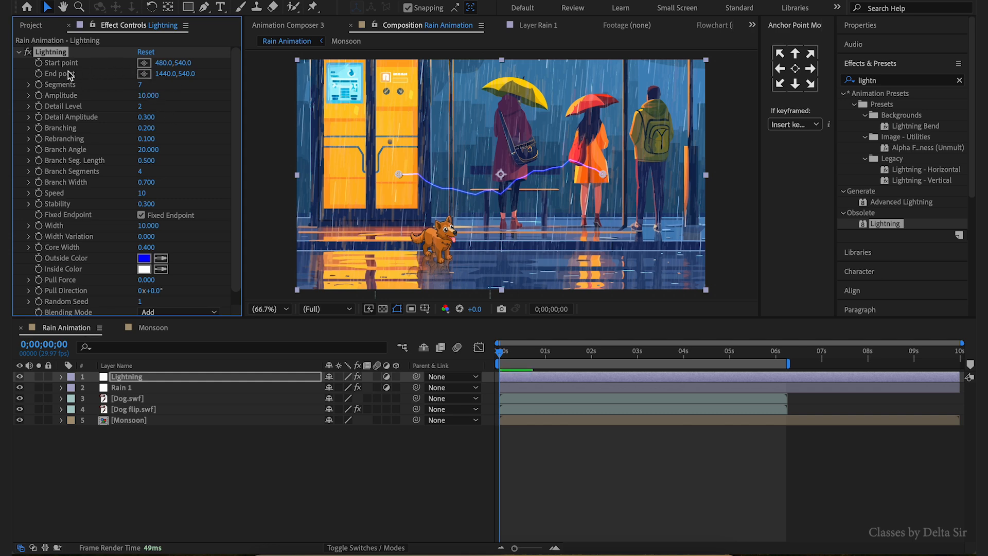
- Place the lightning's start point at about 1920, -36 and its end point on the wet ground at about 1464, 954
click(144, 65)
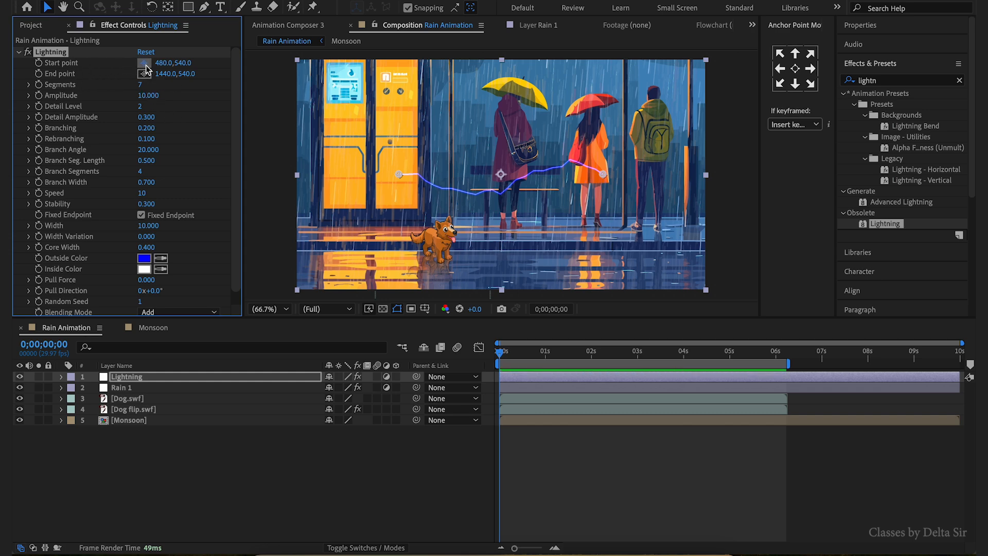
click(706, 52)
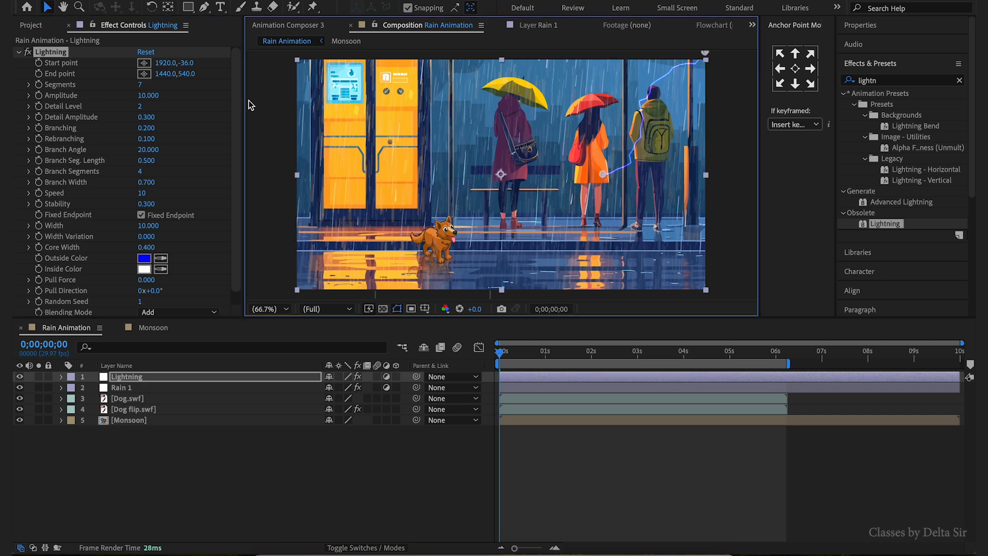
click(144, 73)
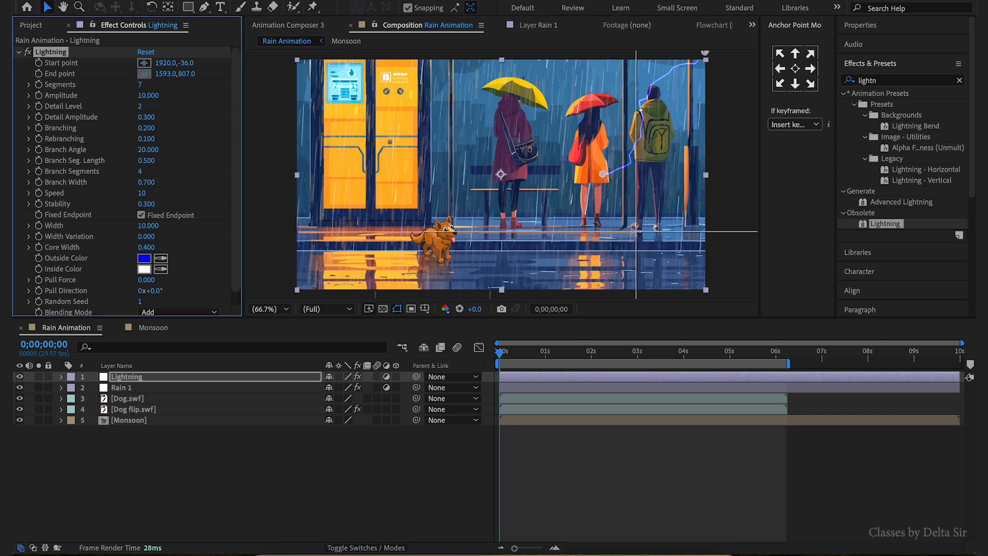
click(629, 247)
drag(629, 247, 608, 262)
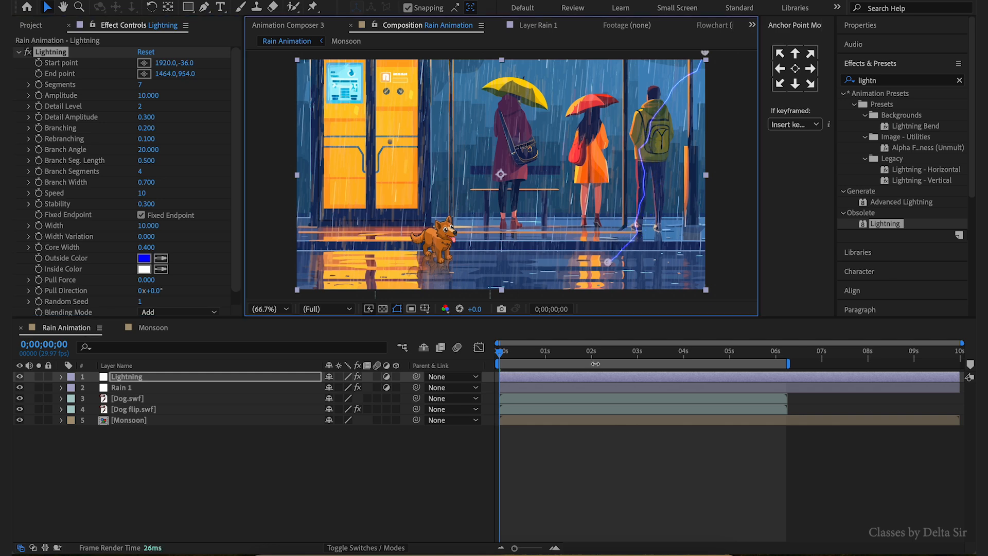
- Preview the lightning bolt over time and turn off its Fixed Endpoint option
click(605, 481)
key(space)
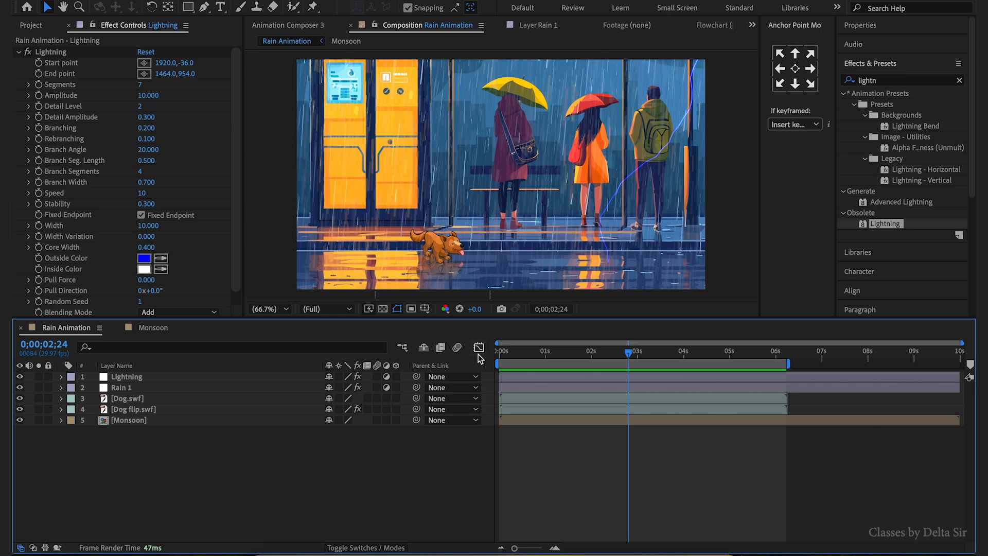
click(568, 357)
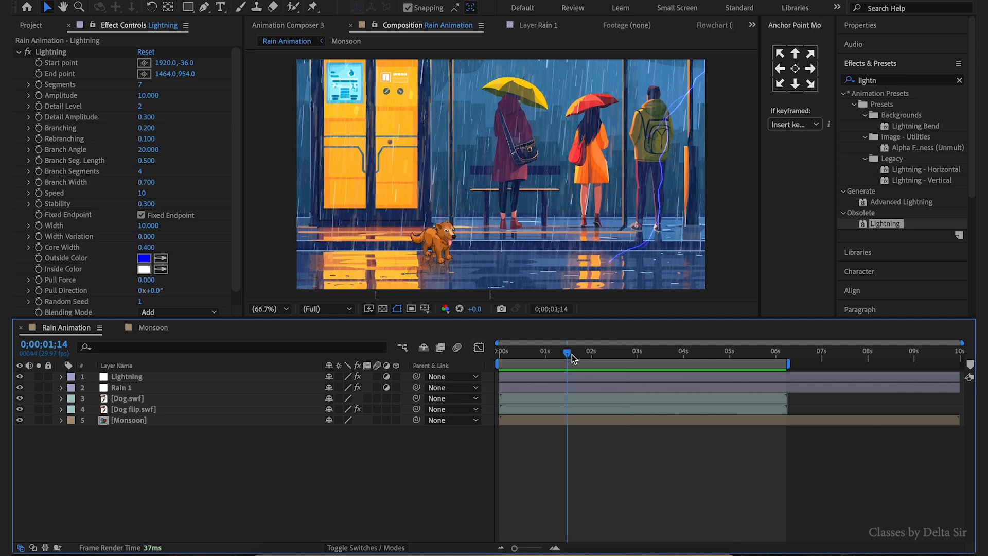
click(553, 379)
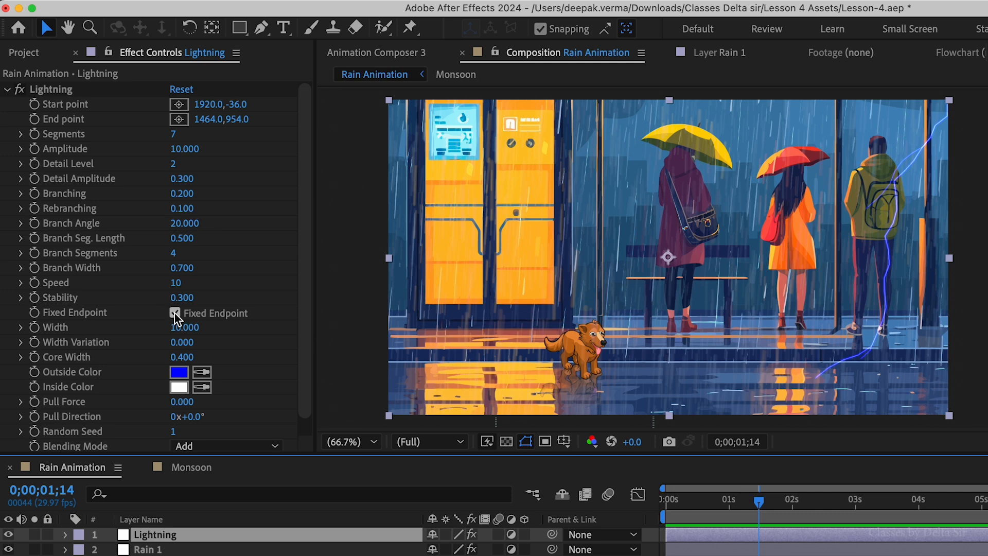
click(175, 313)
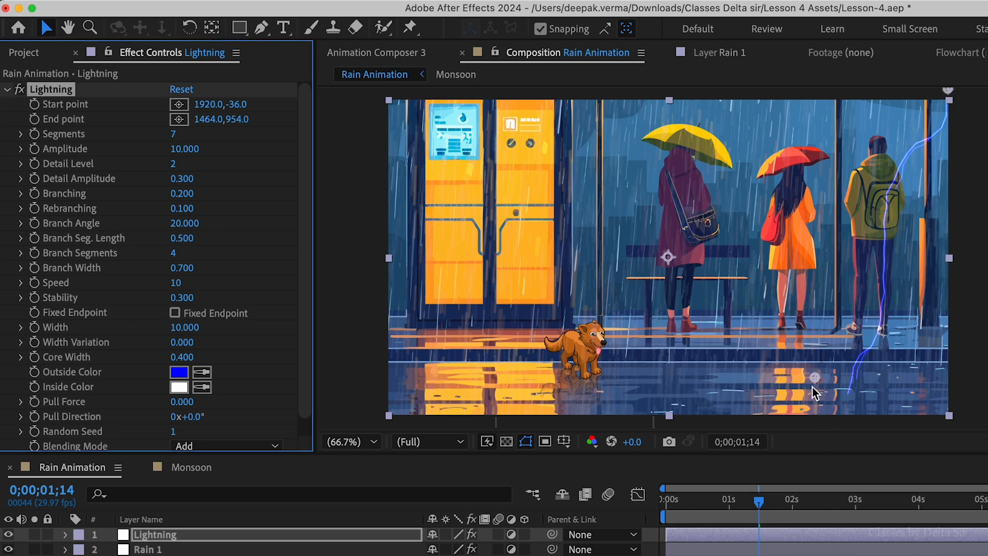
click(739, 507)
drag(739, 515, 743, 515)
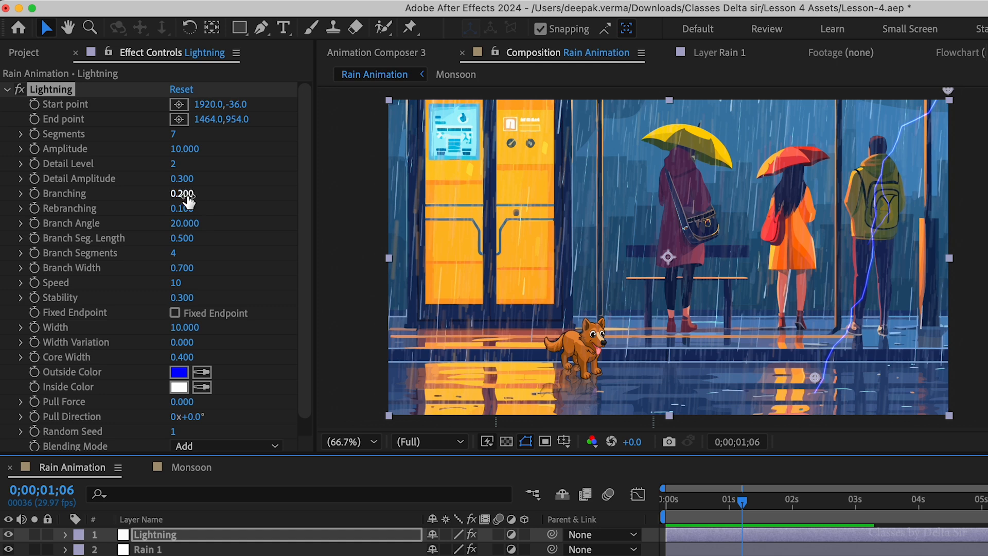
- Set the Lightning effect's Branching to 0.15 and thicken the bolt
click(182, 194)
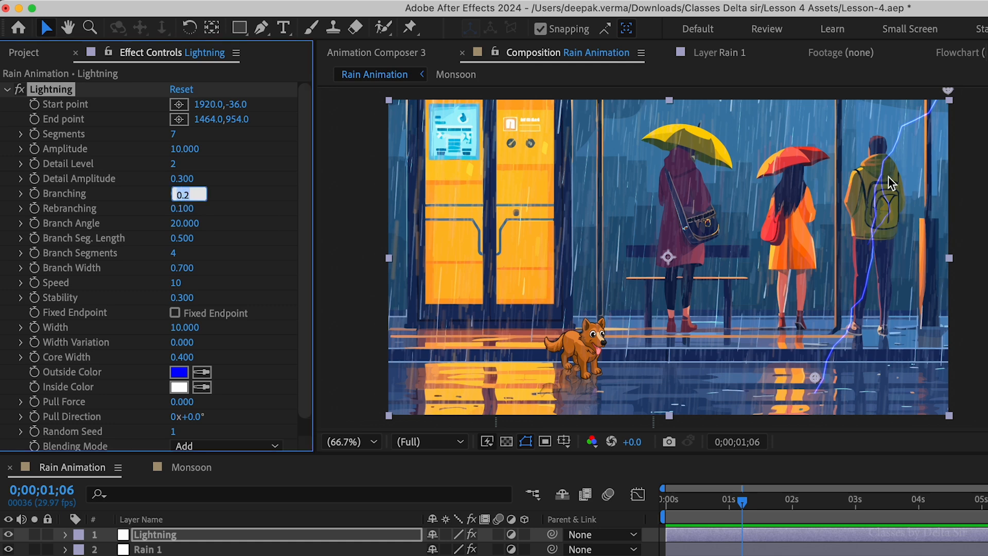
key(BackSpace)
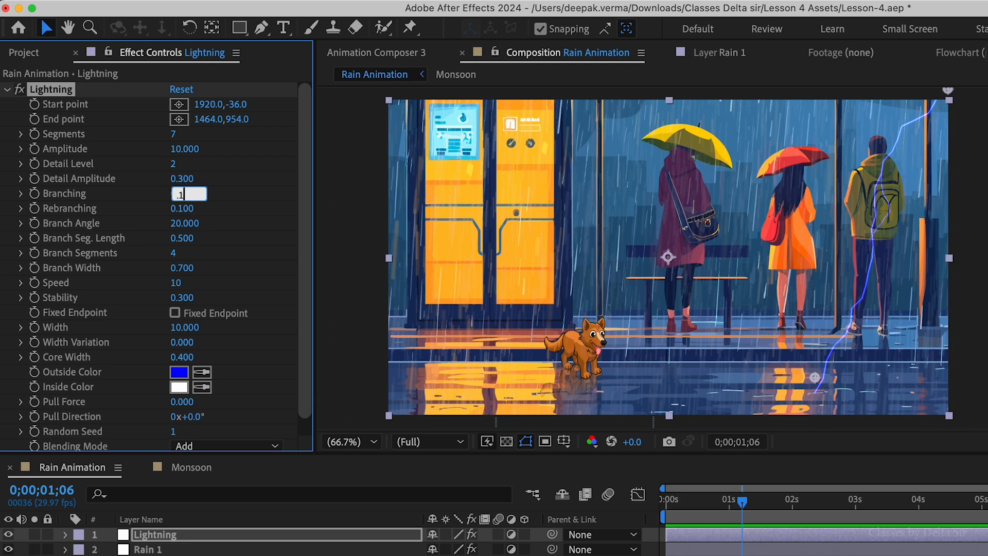
text(.15)
key(Return)
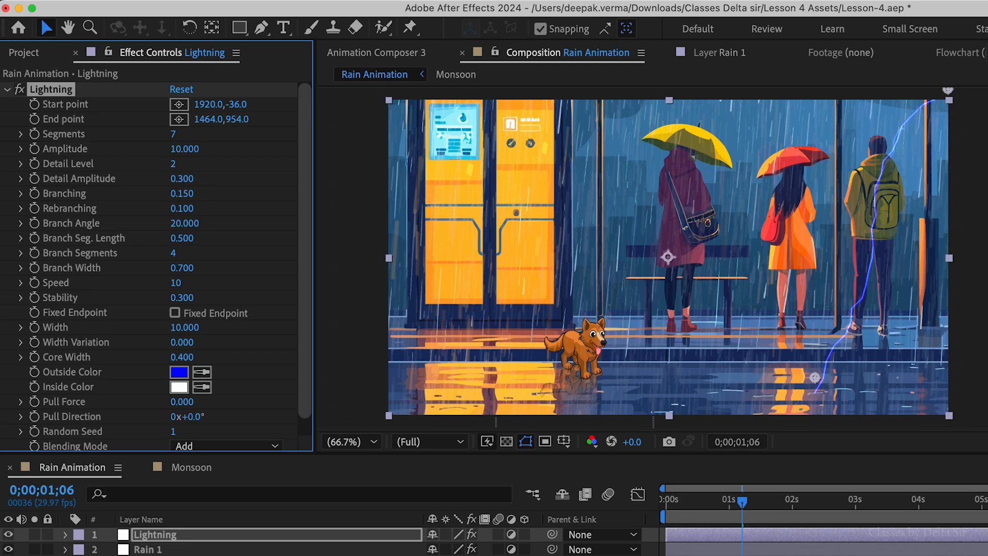
drag(149, 233, 150, 234)
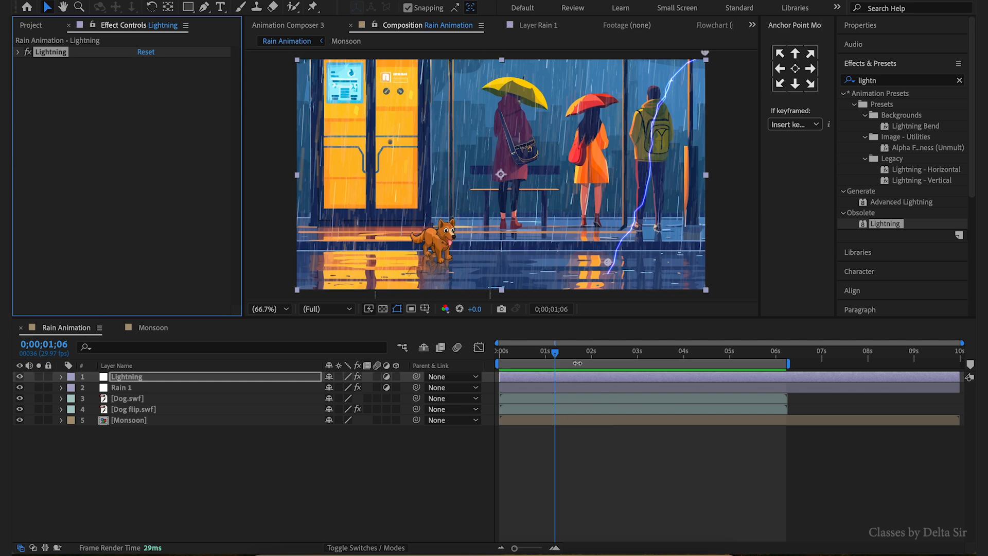
- Play back the lightning bolt from the start, then find the Blinking Opacity preset and apply it to the Lightning layer
drag(555, 354, 387, 355)
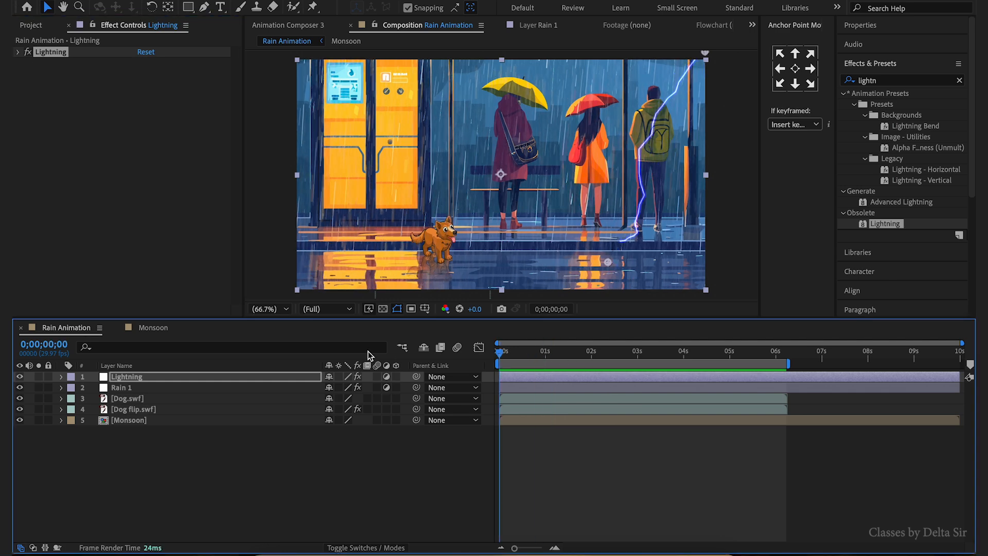
key(space)
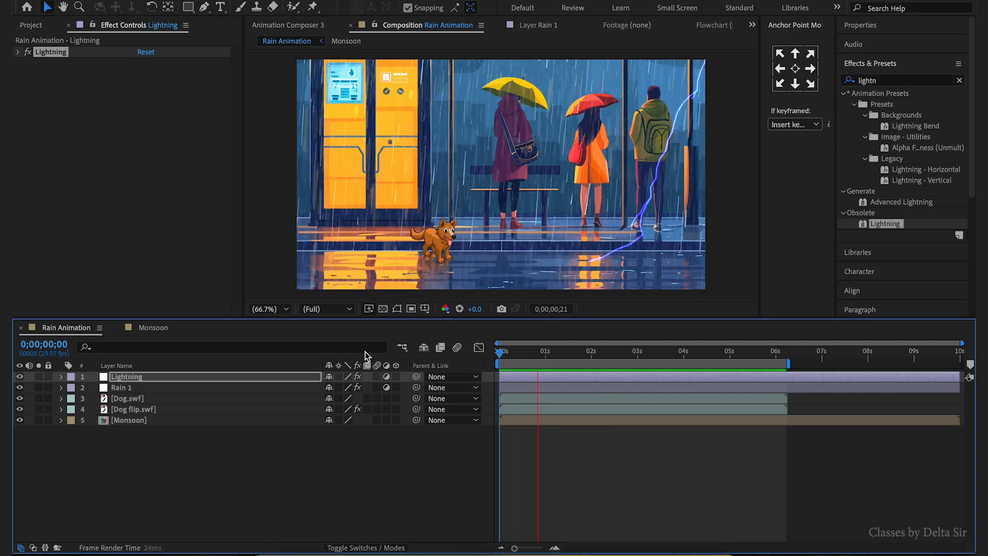
click(960, 80)
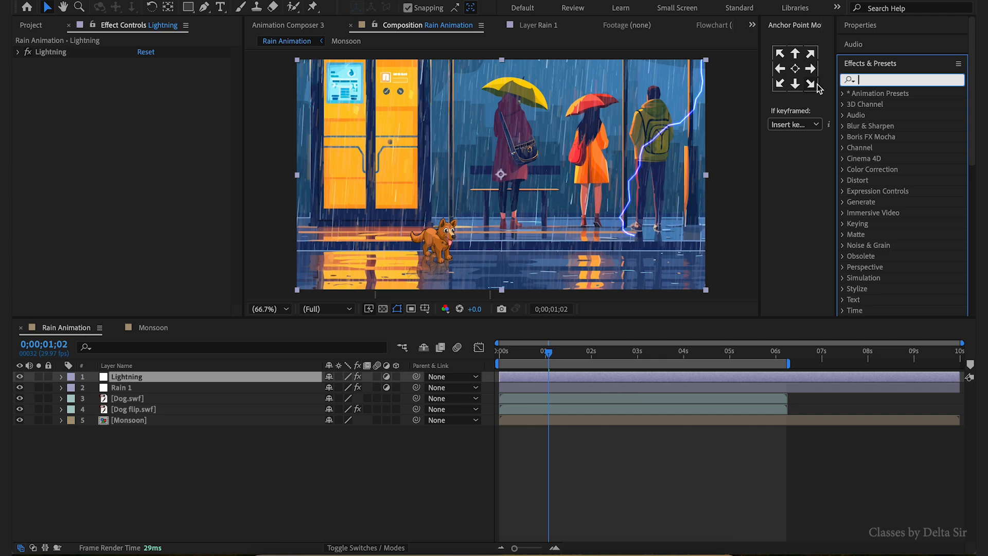
text(blink)
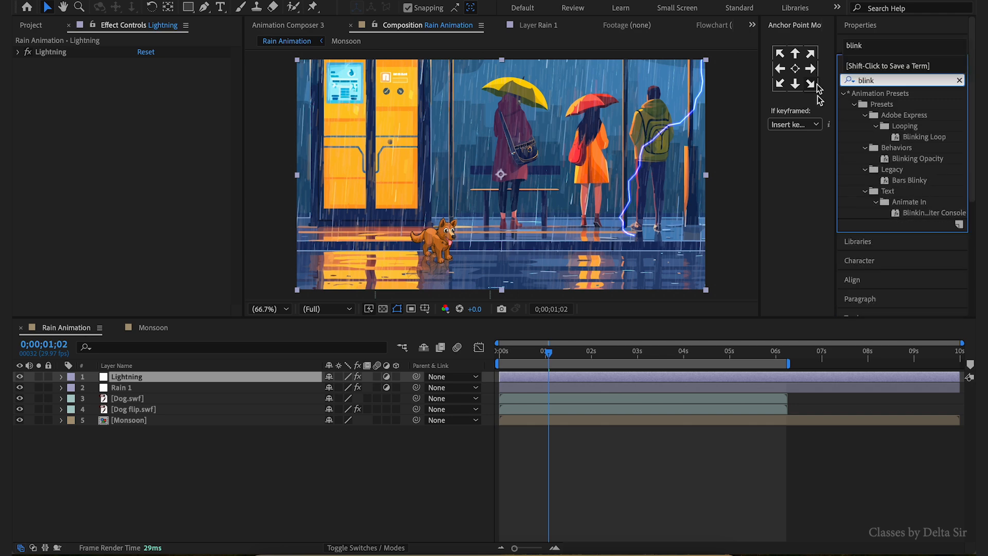
click(926, 160)
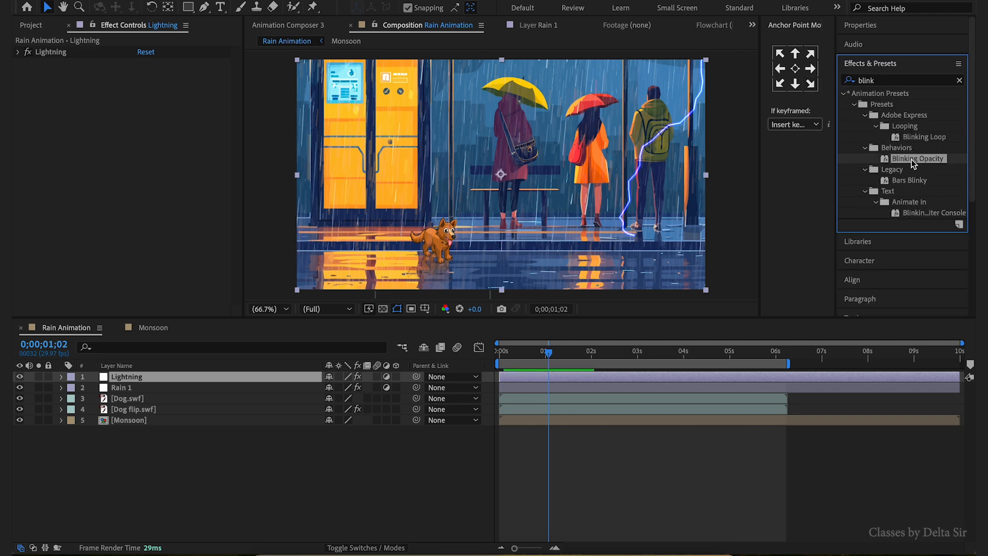
double_click(912, 160)
- Preview the blinking lightning bolt from the start of the composition
key(space)
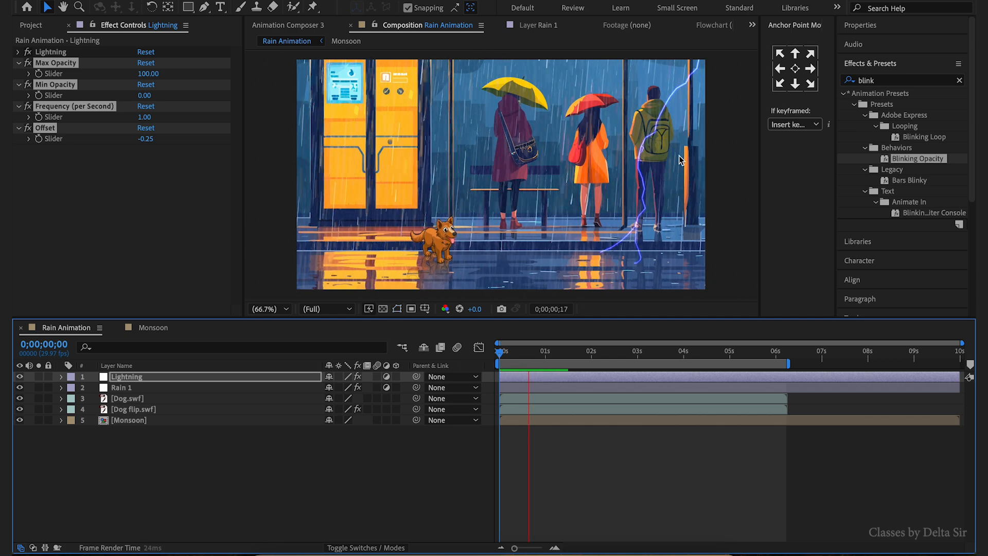
drag(524, 353, 497, 359)
key(space)
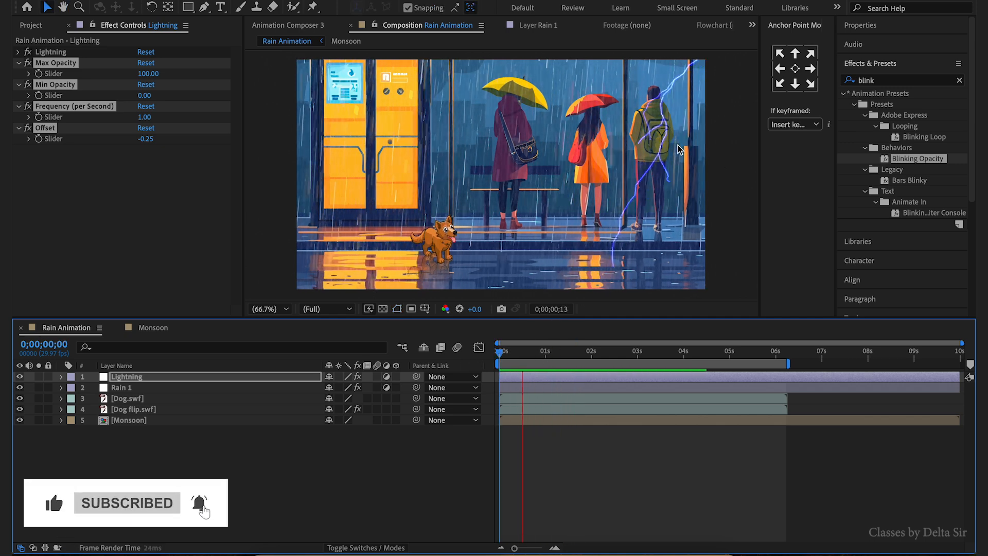
- Trim the Lightning layer to about one second, shift it to about 0.6–1.6 seconds, and preview the timing
click(574, 380)
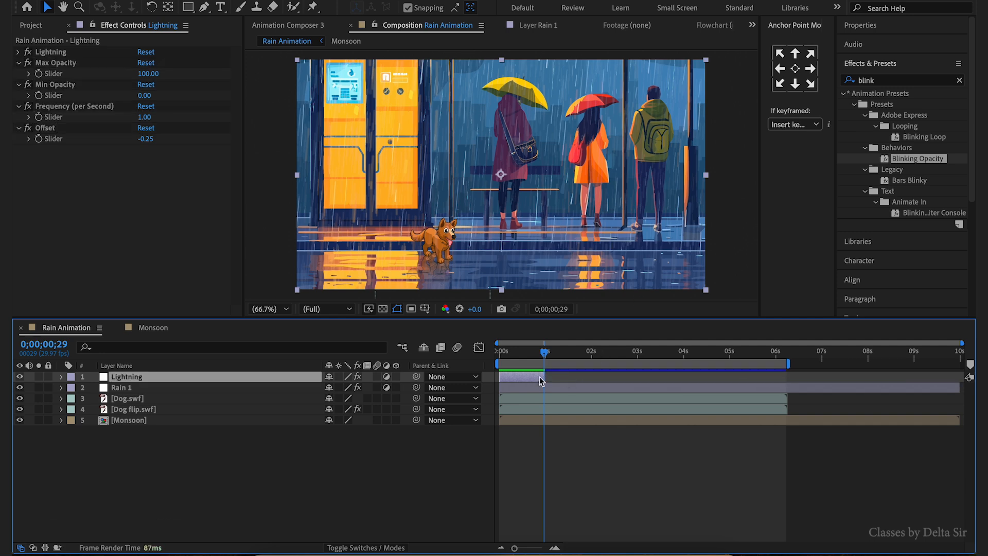
drag(540, 377, 569, 377)
click(519, 359)
key(space)
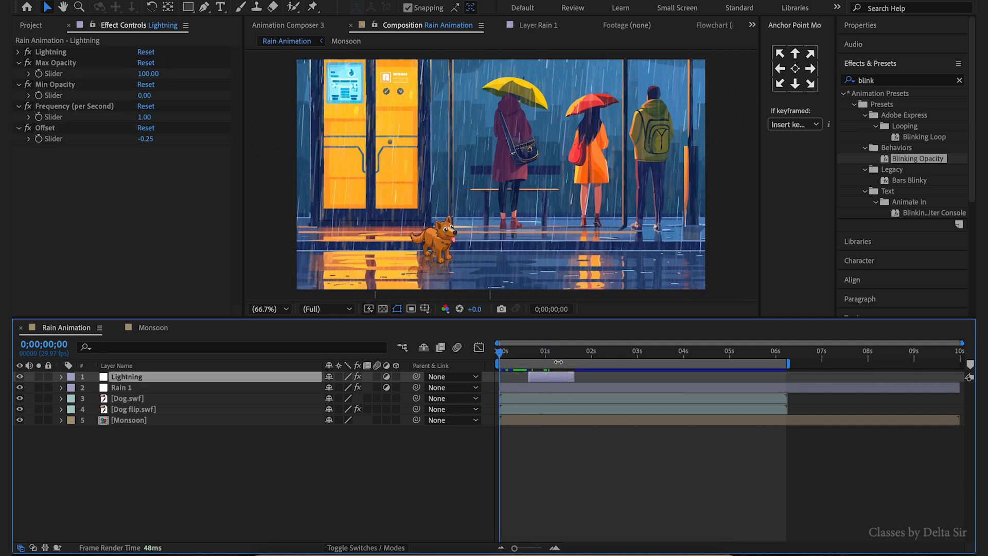
click(592, 358)
click(569, 357)
- Create a black 1920 × 1080 px solid layer named "Fx lightning"
click(181, 489)
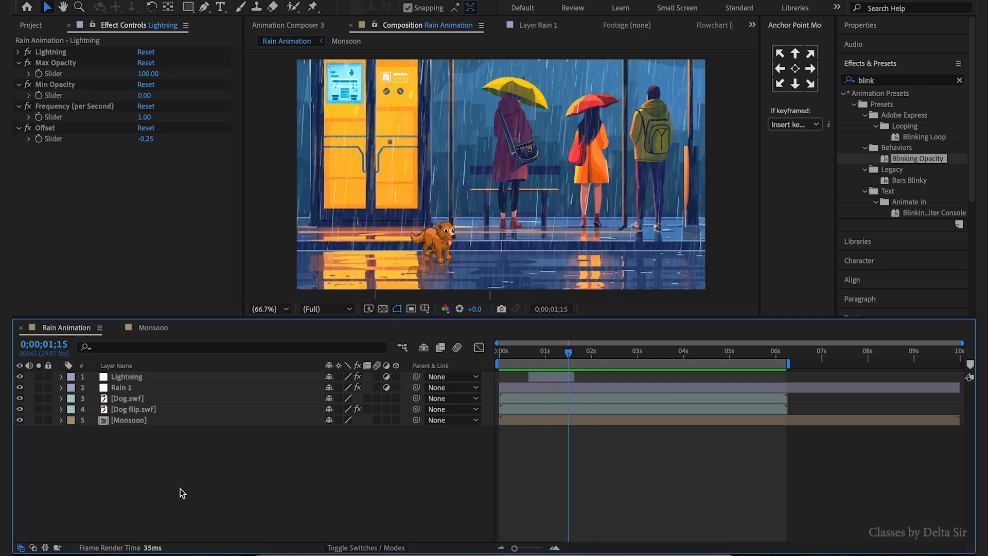
right_click(181, 489)
mouse_move(286, 386)
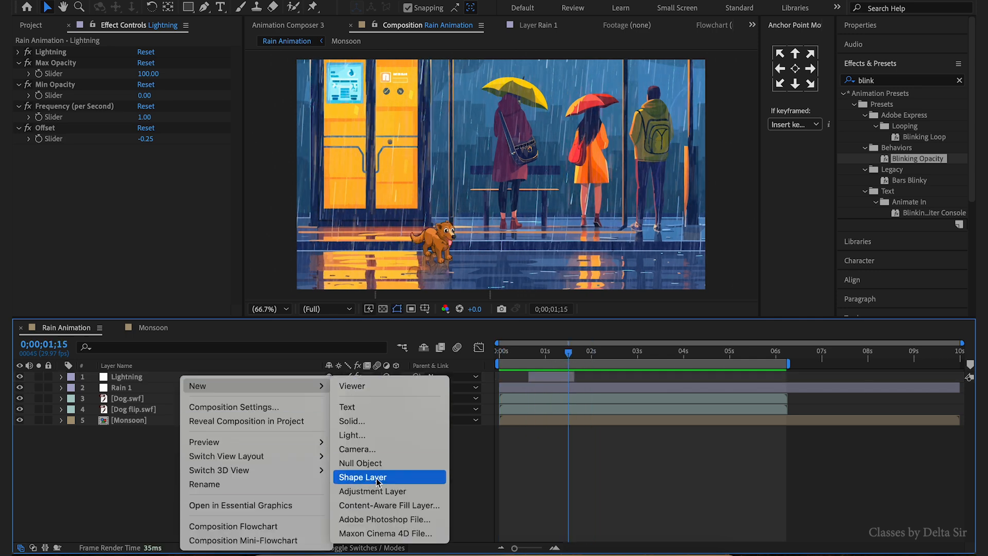
click(376, 422)
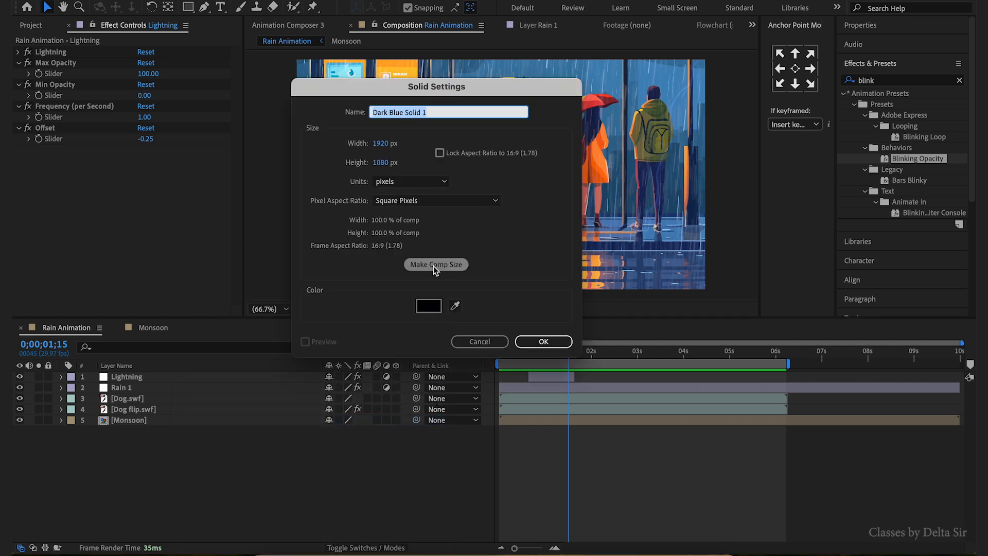
text(Fx)
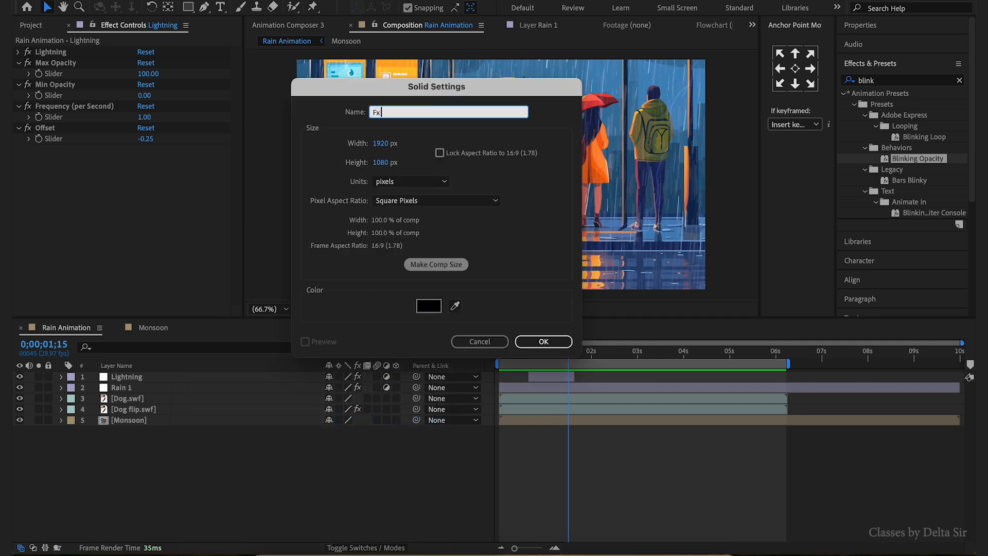
text( lightning)
key(Return)
- Apply the Blinking Opacity preset to the Fx lightning solid and trim the layer to about 0.7–1.3 seconds
drag(898, 161, 585, 382)
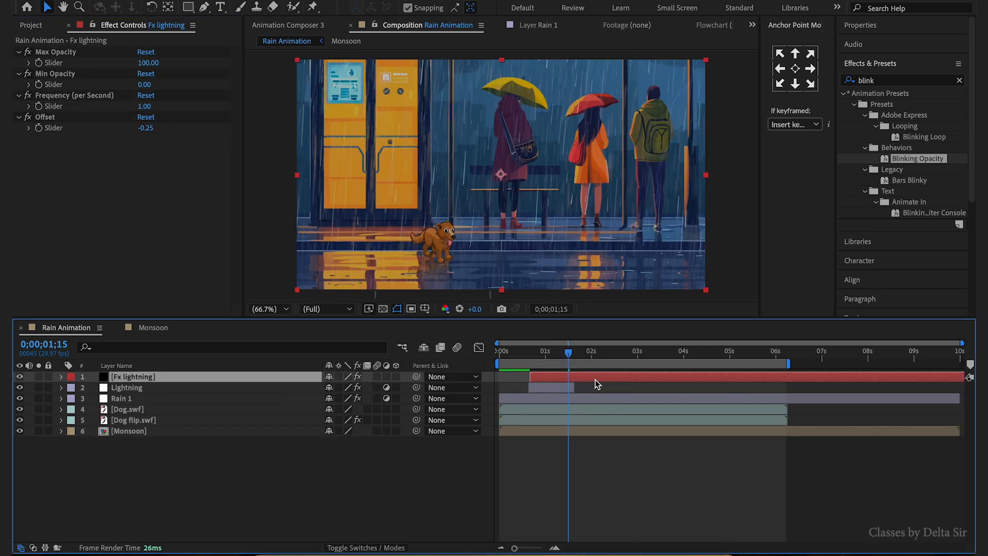
key(alt+])
drag(566, 376, 558, 377)
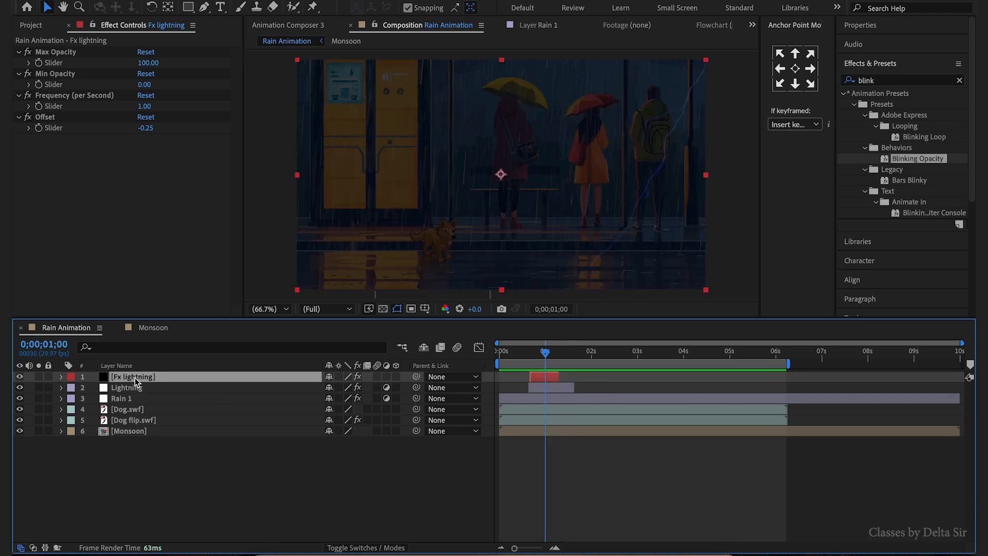
- Move the Fx lightning layer below the Lightning layer and check the dark flash around one second
drag(135, 381, 133, 391)
click(551, 353)
drag(554, 356, 545, 356)
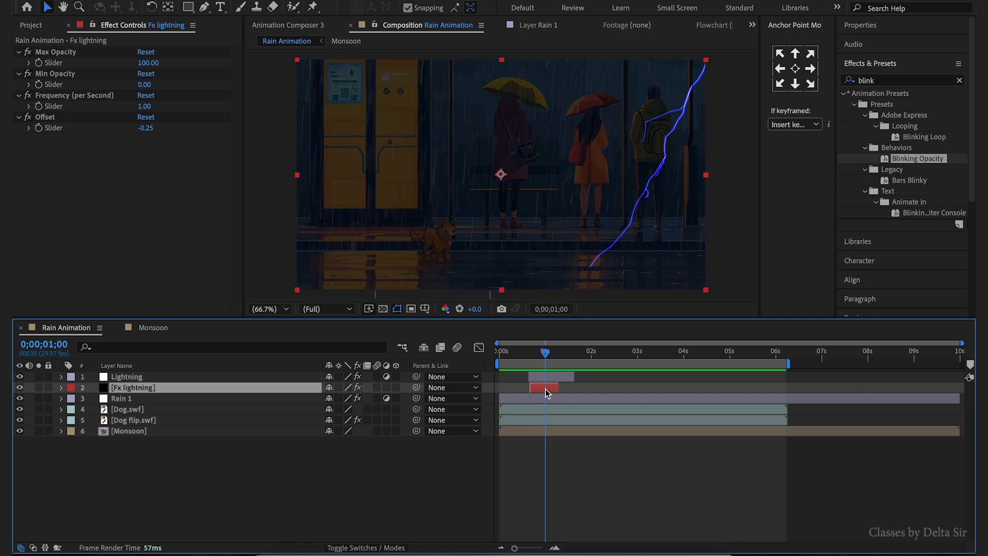
- Set the Fx lightning layer's Min Opacity to 15, Frequency (per Second) to 65 and Offset to 23.75
click(145, 84)
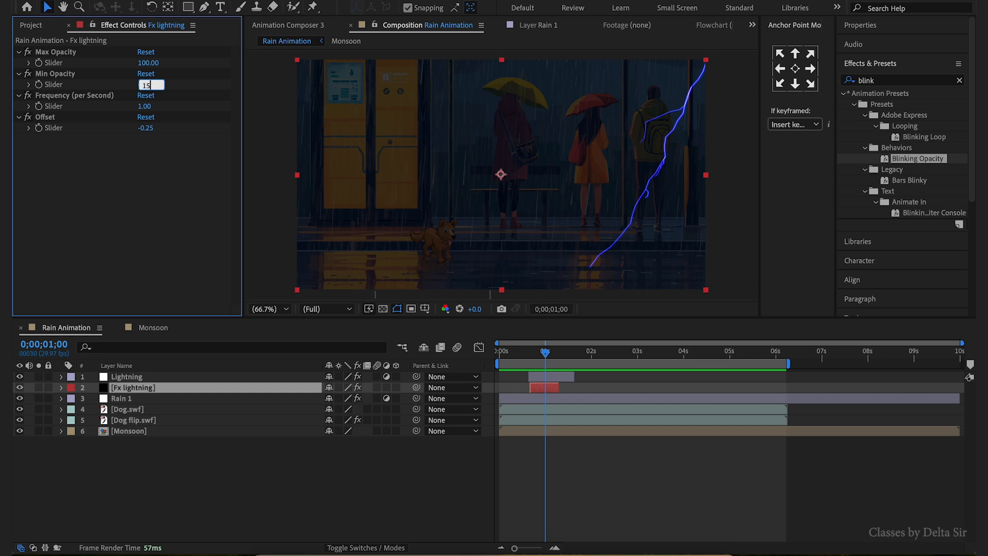
text(15)
key(Return)
click(144, 106)
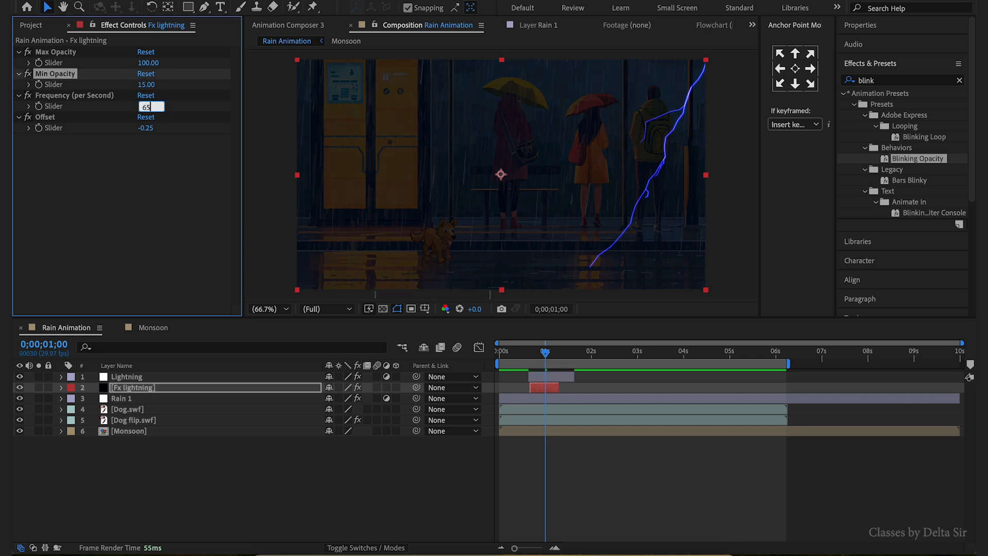
text(65)
key(Return)
drag(146, 128, 174, 131)
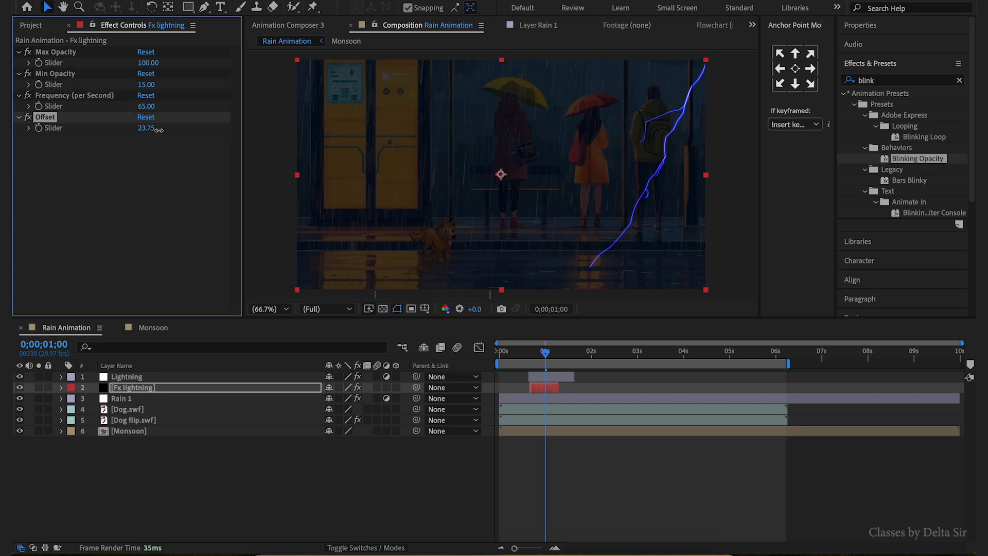
click(163, 172)
- Preview the flash, shorten the Fx lightning layer to end at about 0;00;01;02, and replay the composition in an enlarged view
drag(551, 357, 532, 354)
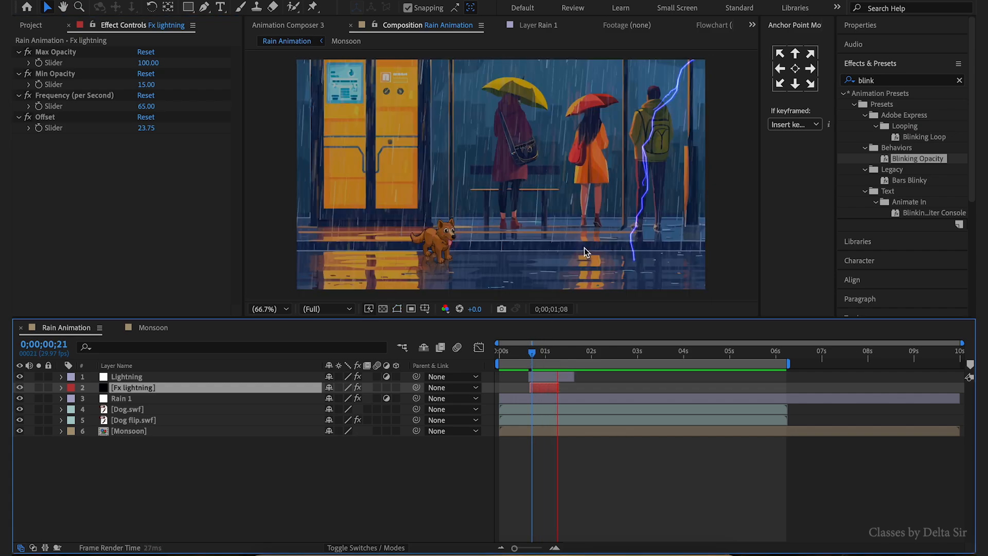
drag(527, 353, 552, 390)
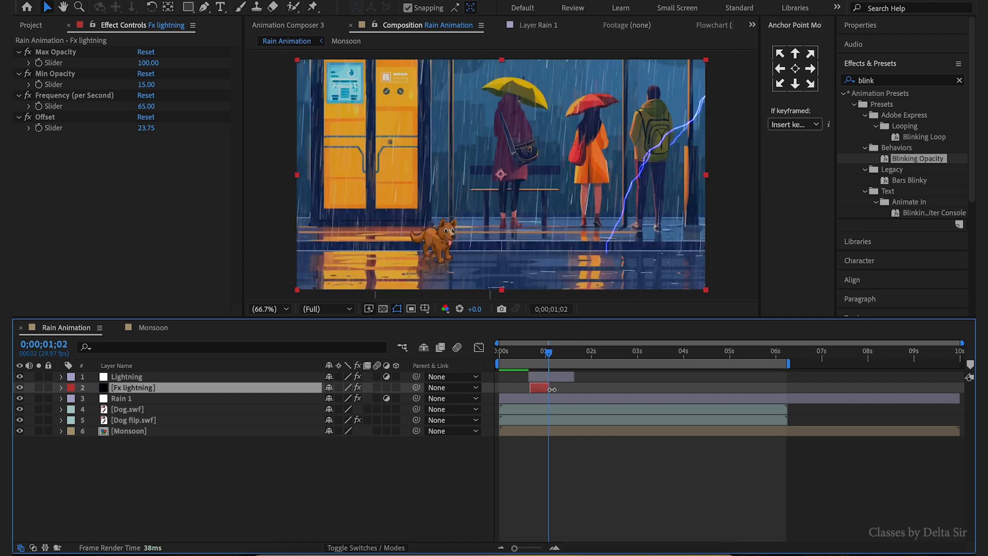
drag(543, 355, 530, 354)
key(grave)
key(space)
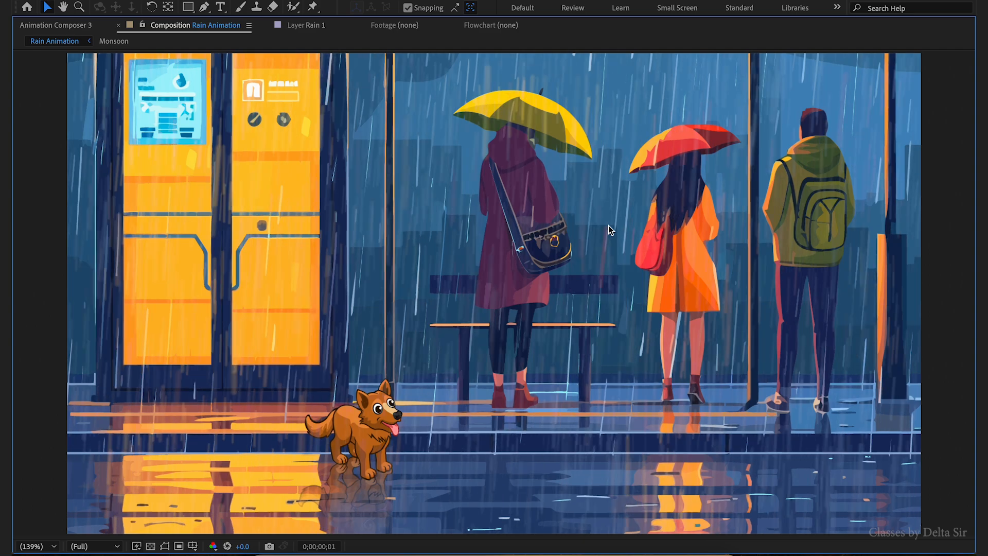
key(space)
key(grave)
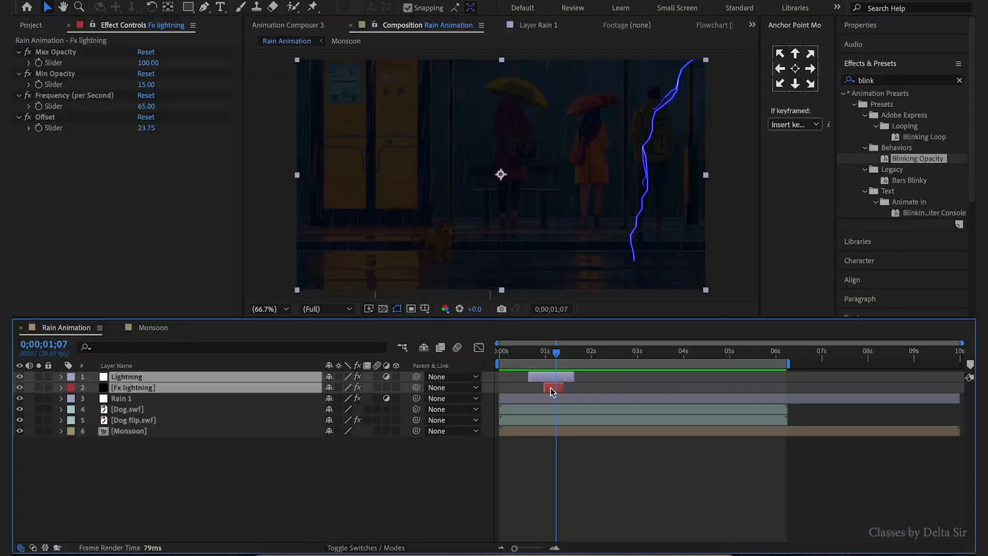
- Duplicate the Lightning and Fx lightning layers, shift the copies to around 3 seconds, and trim Lightning 2 to about 2.6–3.2 seconds
key(ctrl+d)
drag(146, 402, 149, 389)
drag(557, 388, 628, 390)
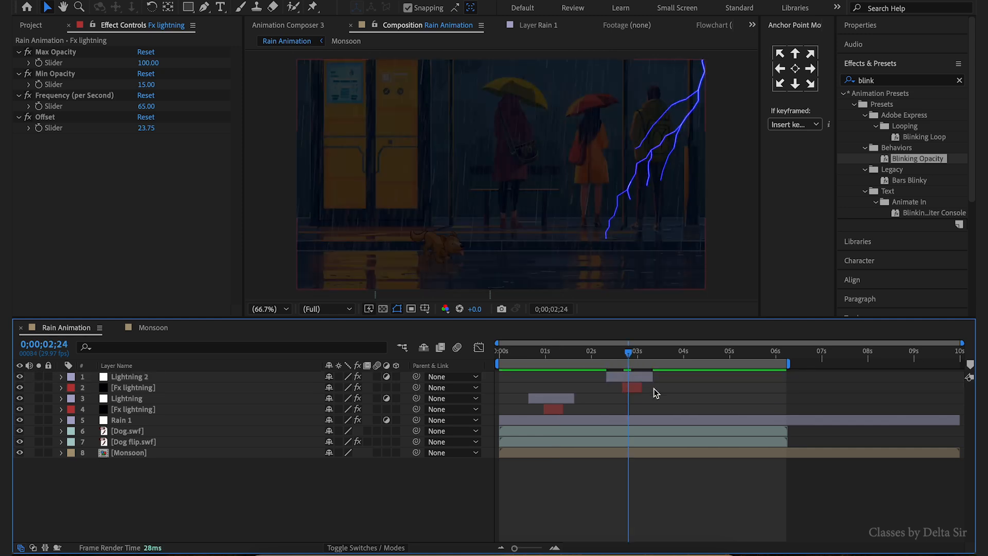
drag(652, 376, 631, 377)
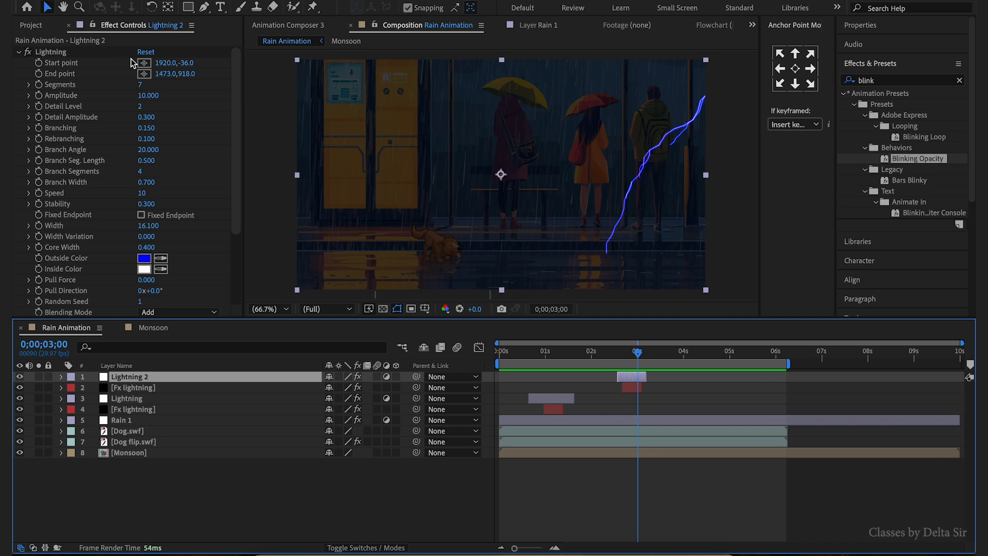
- Place Lightning 2's start point above the frame at about 546, -96 and its end point at about 762, 96, and preview it
scroll(562, 174, down, 2)
click(144, 63)
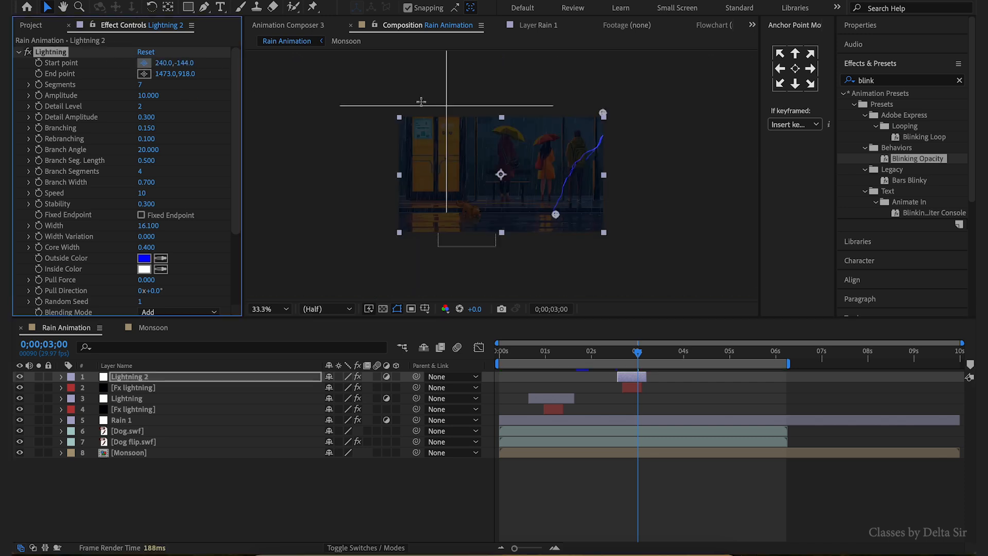
click(406, 104)
click(144, 73)
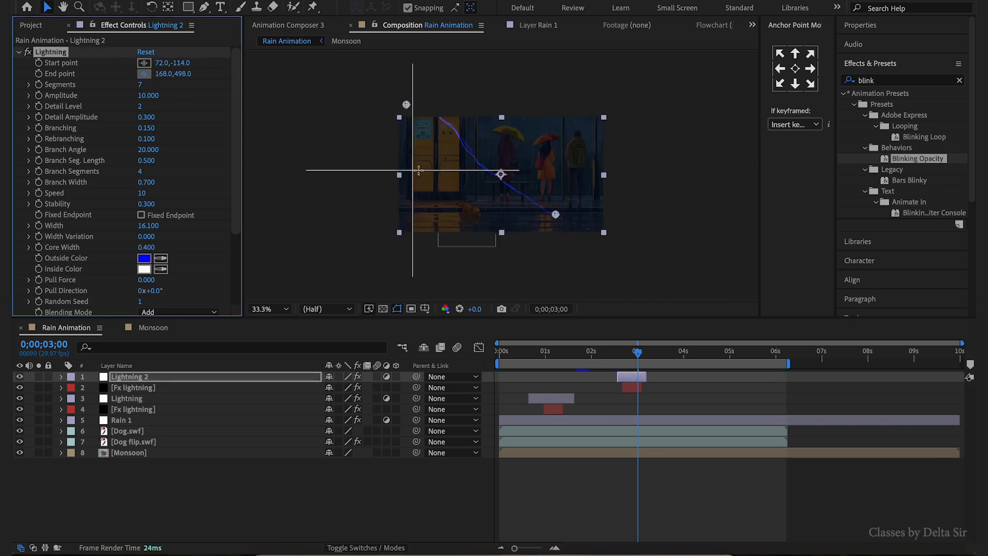
click(489, 150)
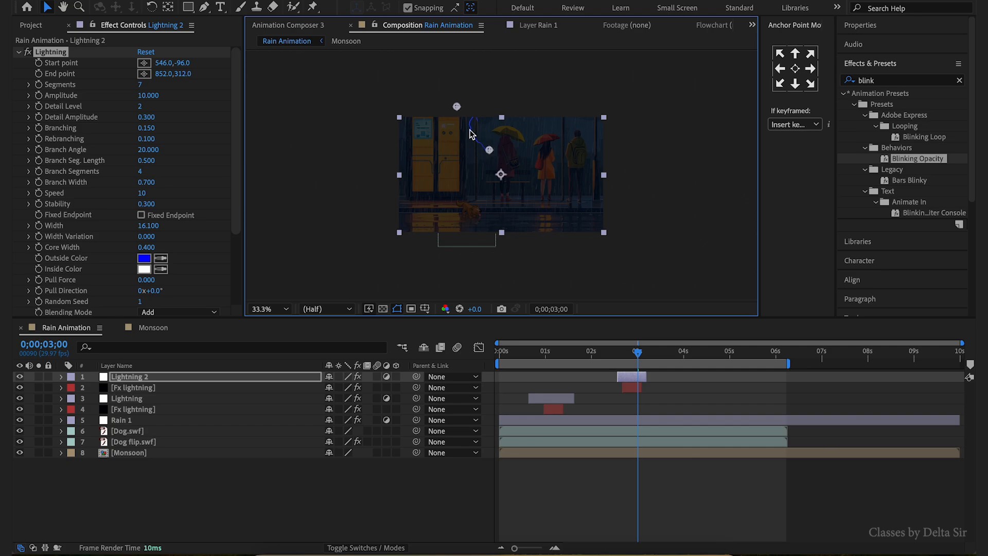
key(grave)
scroll(506, 256, down, 1)
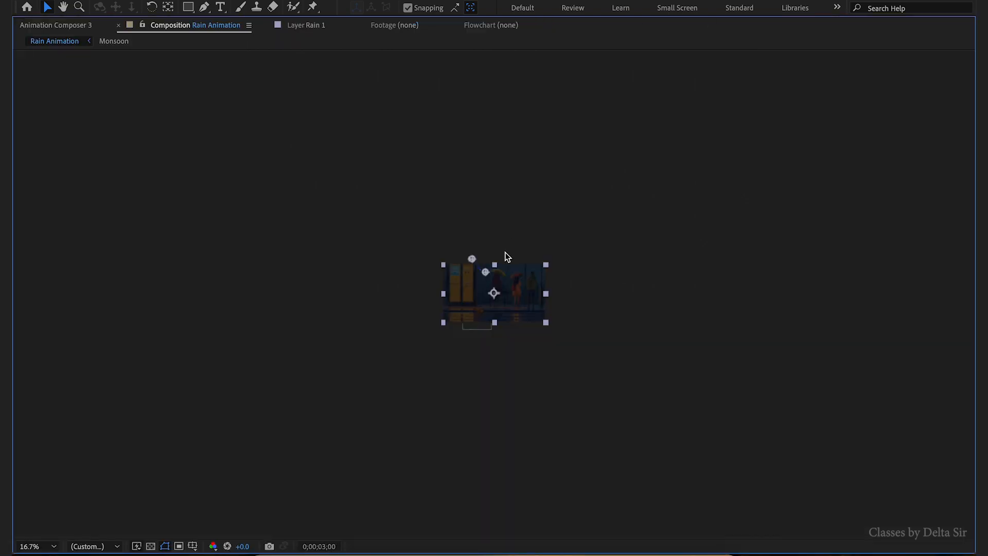
key(shift+slash)
key(space)
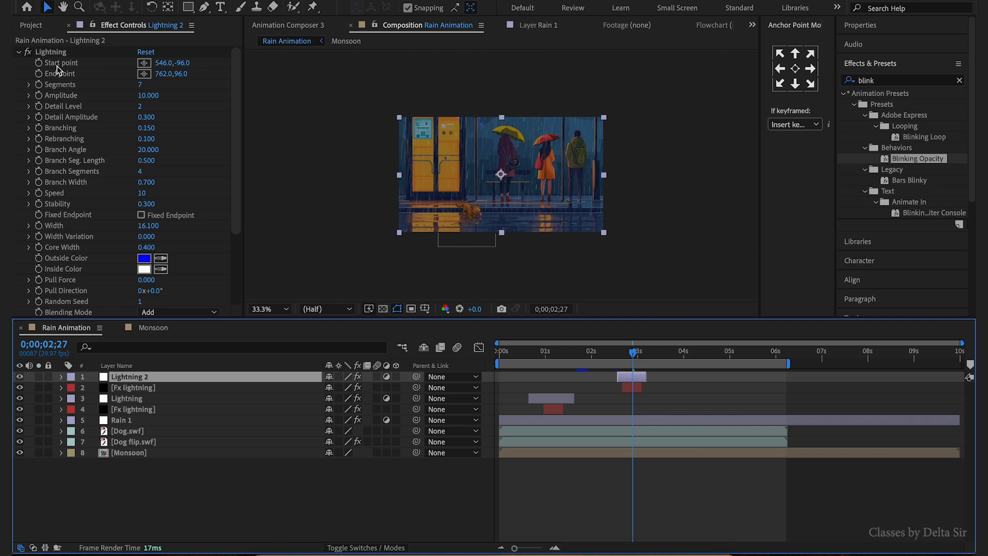
- Move Lightning 2's start point farther above the frame to about 240, -570 and save the project
click(144, 63)
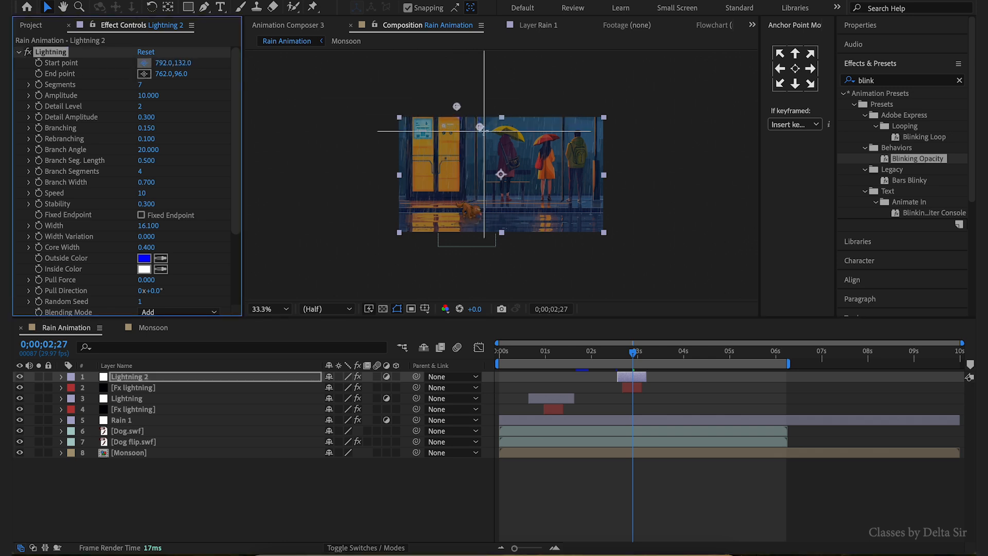
click(424, 55)
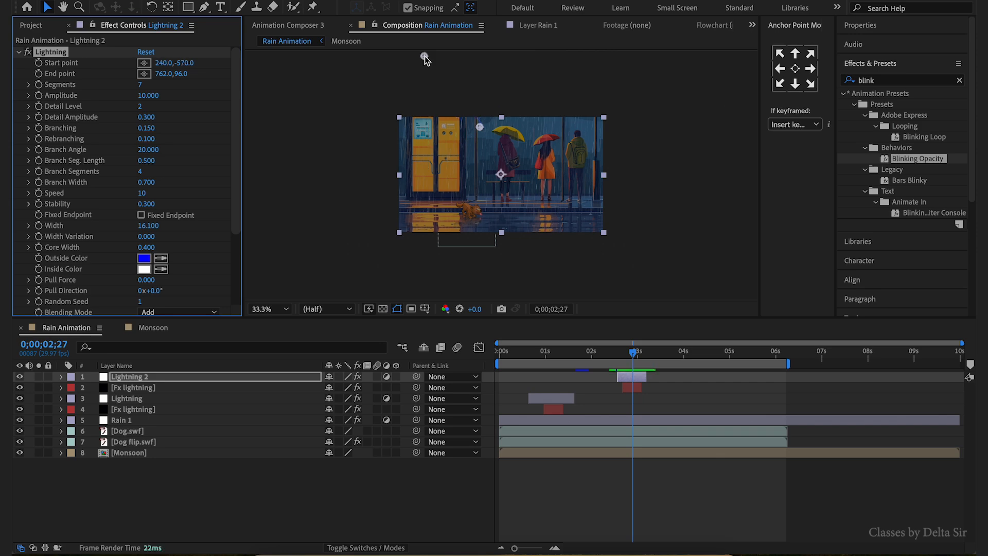
click(617, 352)
key(ctrl+s)
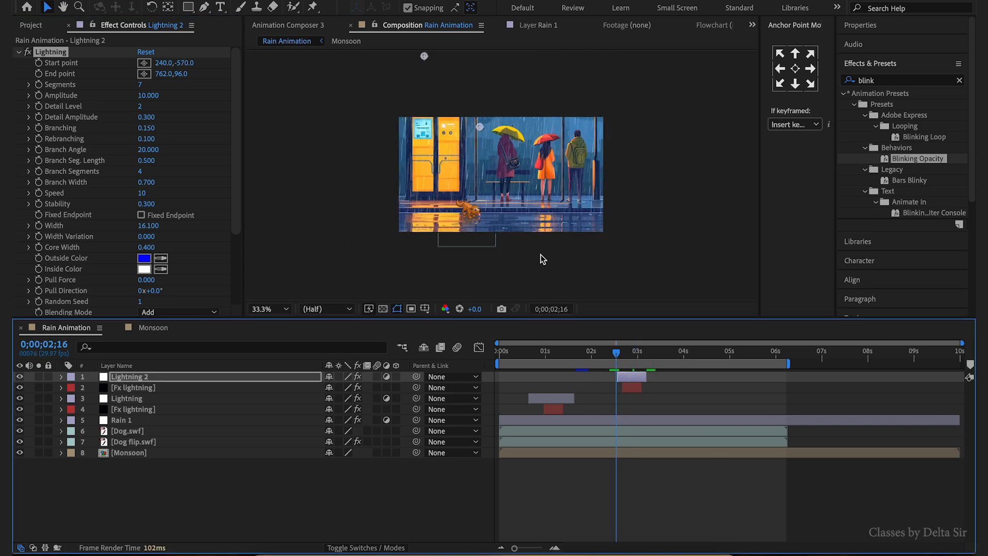
- Preview the second lightning strike in an enlarged view and check the frame at about 0;00;02;26
key(shift+slash)
key(grave)
key(space)
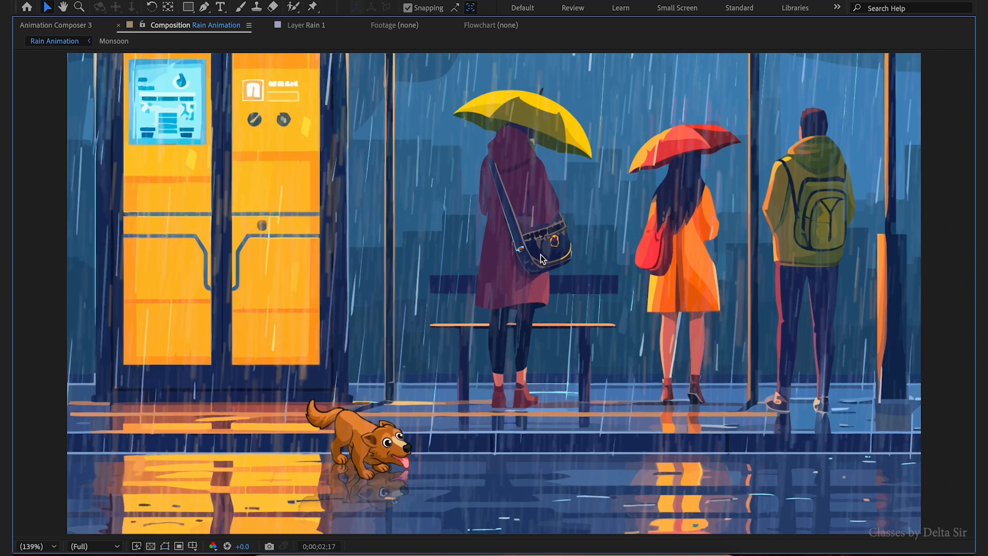
key(grave)
click(633, 355)
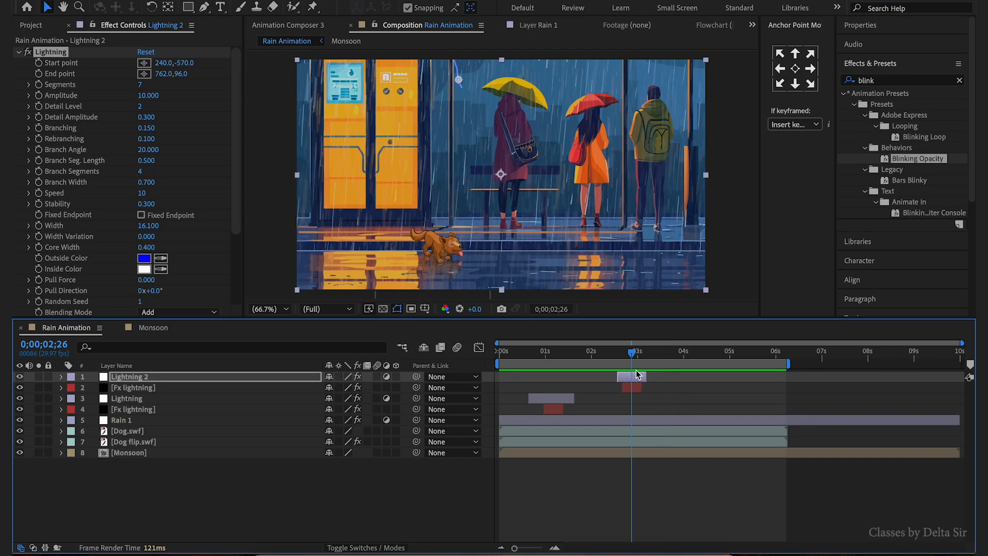
- Set the Rain 1 layer's CC Rainfall drops to 11100 and speed to 7000, and preview the rain in an enlarged view
key(Home)
key(grave)
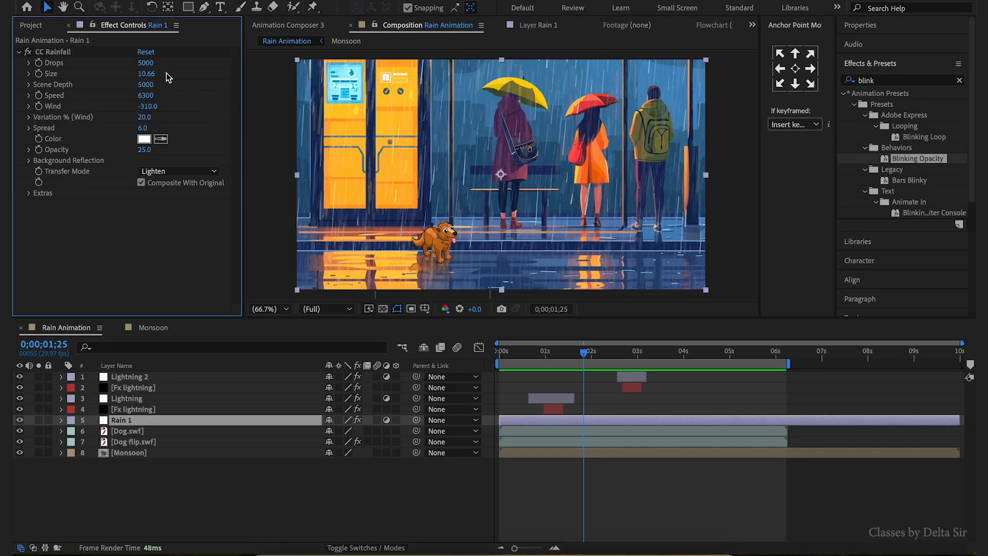
drag(145, 63, 186, 65)
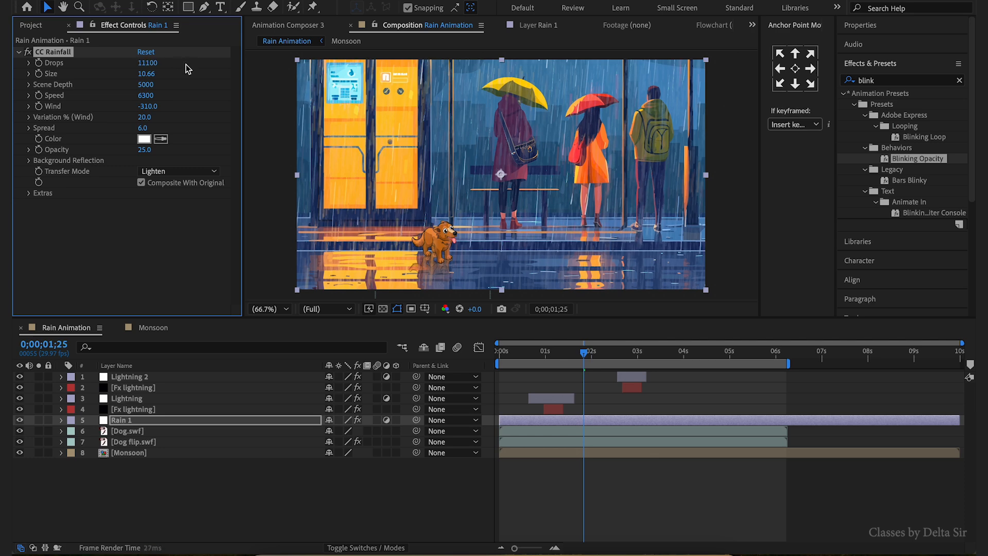
drag(146, 96, 190, 96)
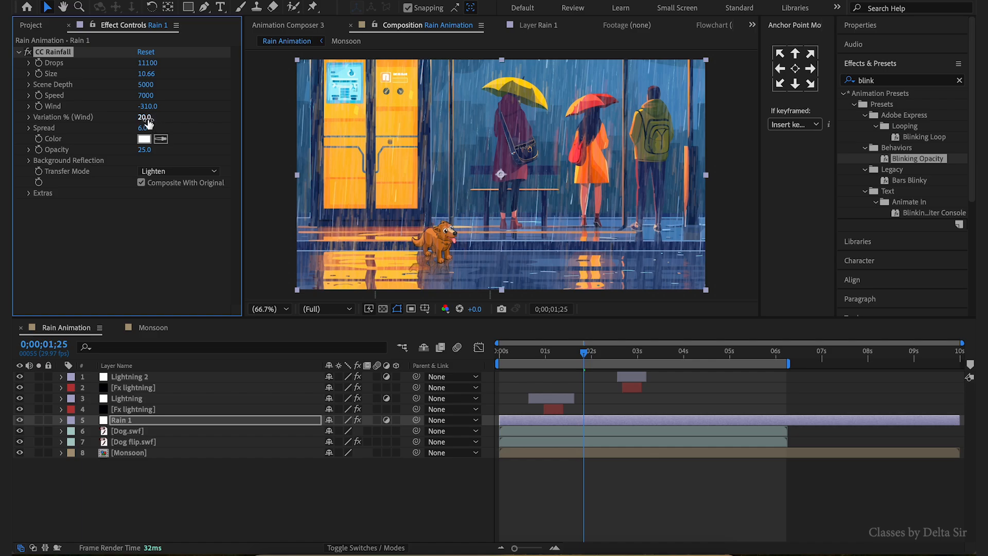
key(grave)
key(space)
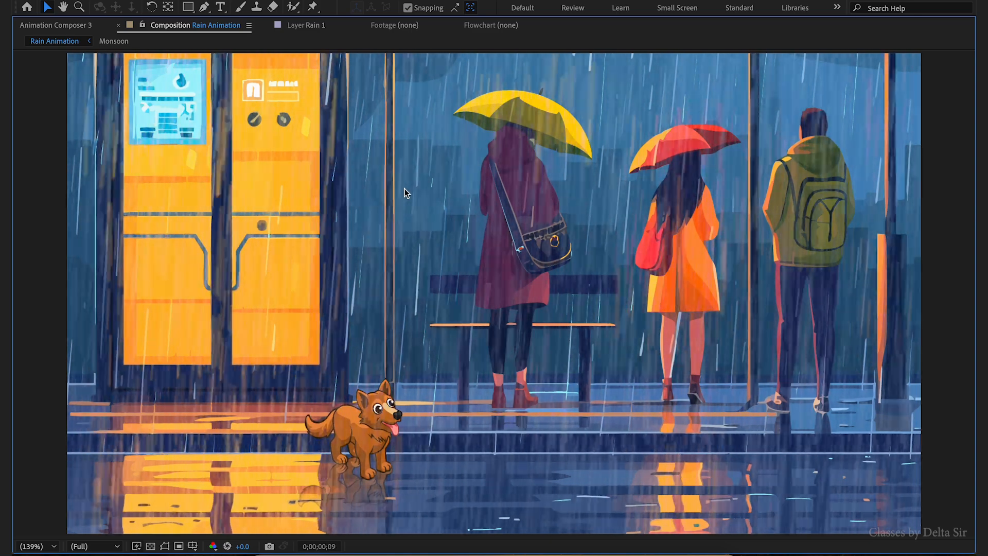
key(space)
key(grave)
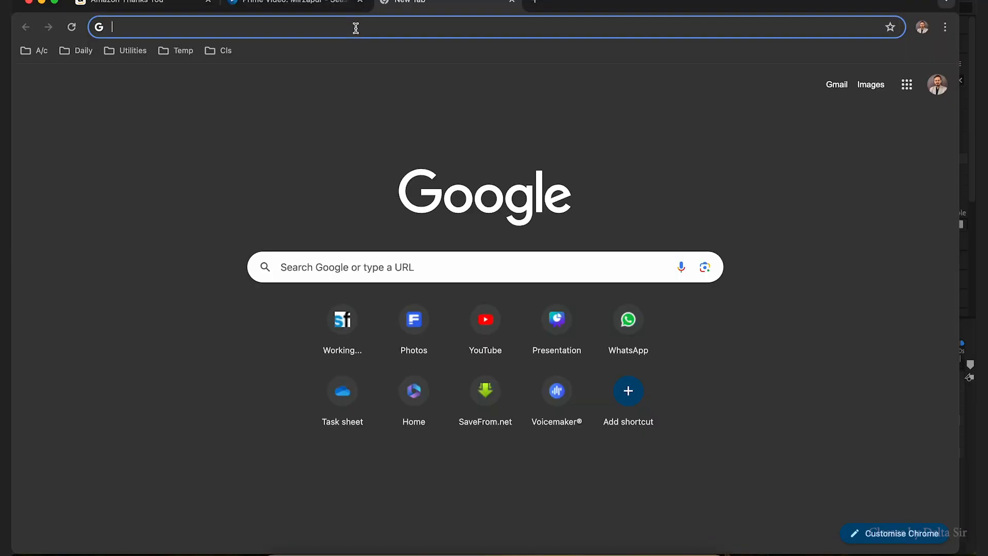
- Switch to Chrome, search Google Images for "water splash .gif" and open one of the results
text(water s)
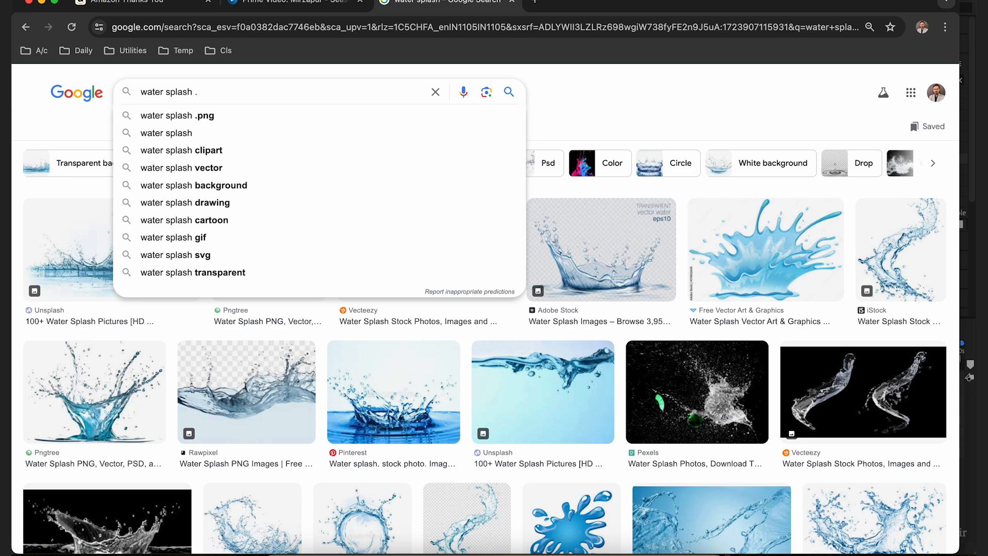
text(gif)
key(Return)
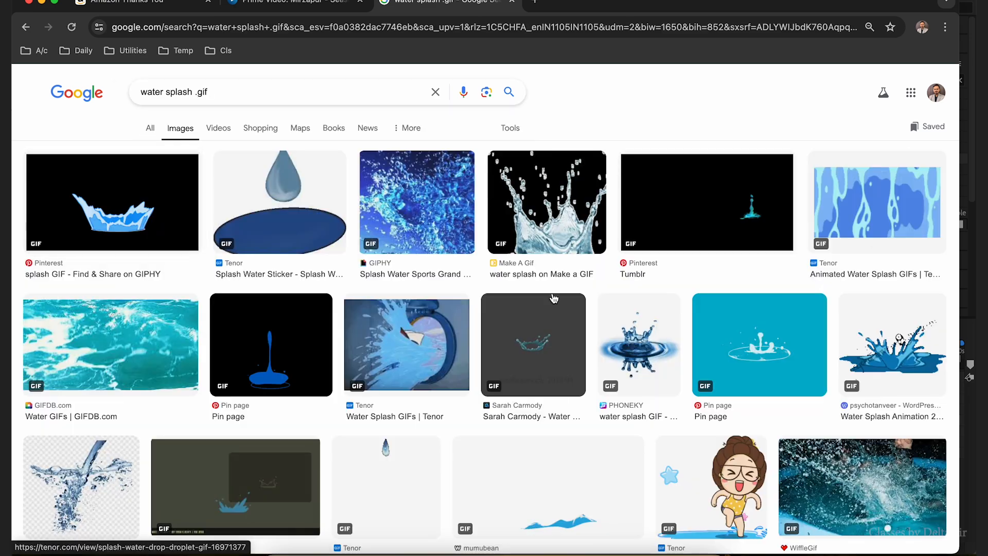
click(816, 206)
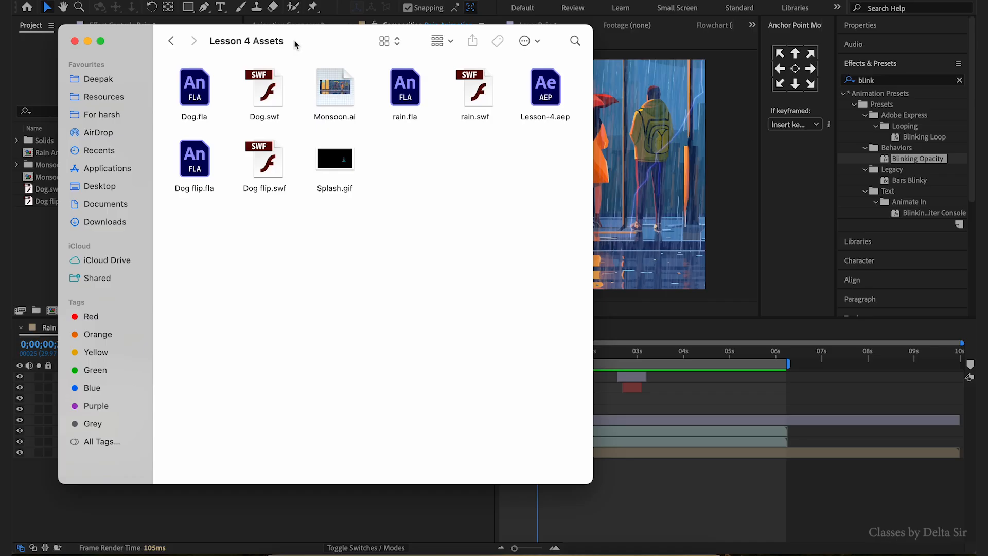
- Import Splash.gif from the Lesson 4 Assets folder, add it below Rain 1, and place it over the wet pavement beside the dog
drag(296, 45, 528, 45)
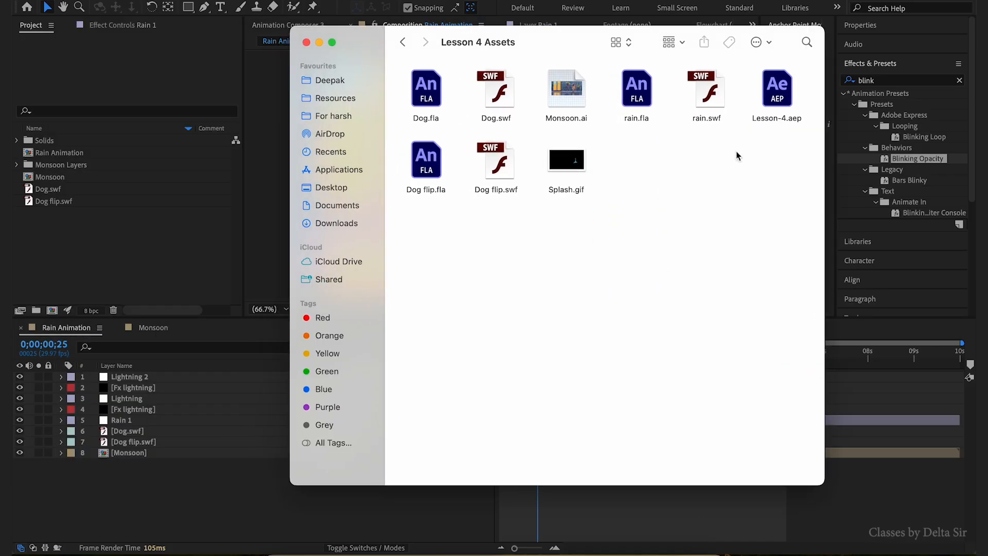
drag(563, 182, 140, 249)
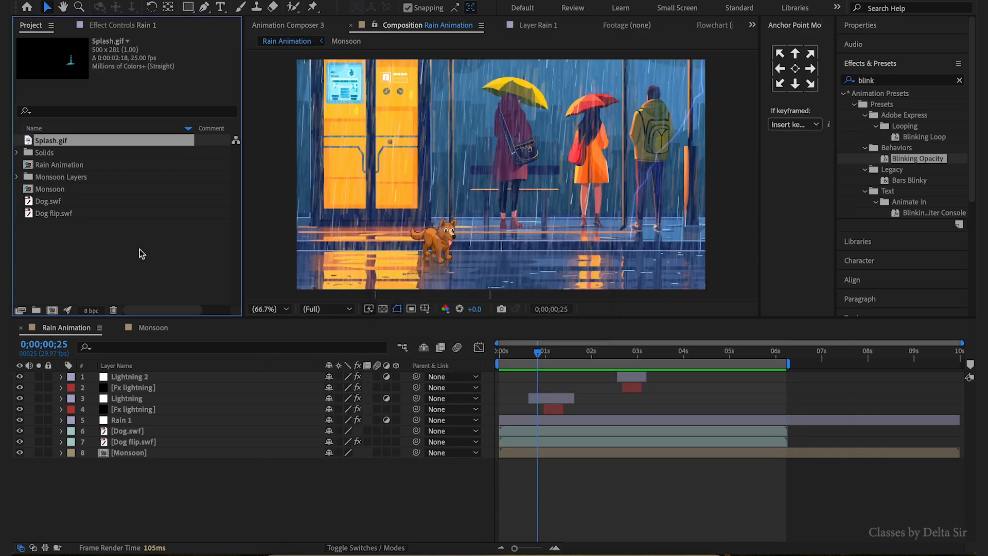
drag(119, 147, 171, 423)
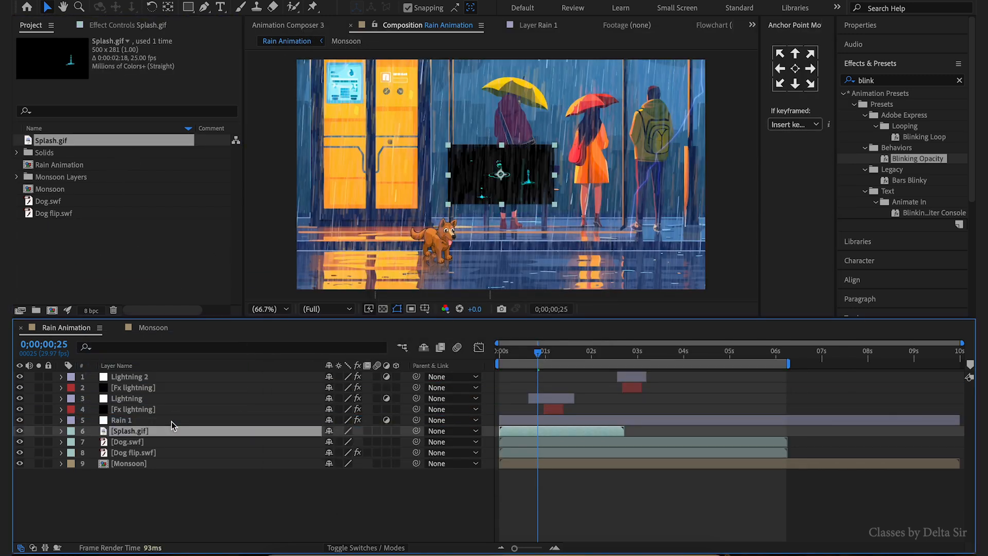
drag(524, 186, 563, 271)
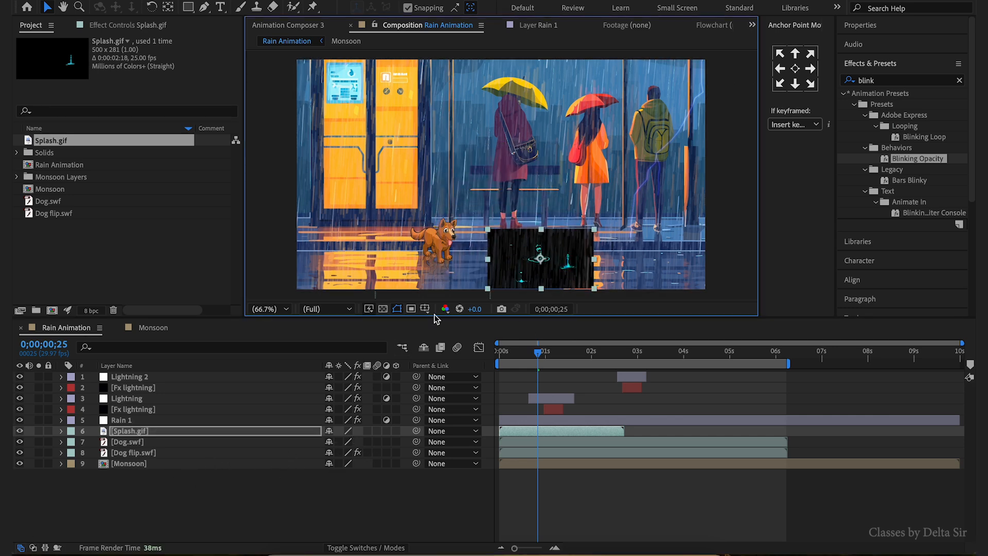
- Set the Splash.gif layer's blending mode to Screen, preview it, and scale the layer to 72%
click(191, 431)
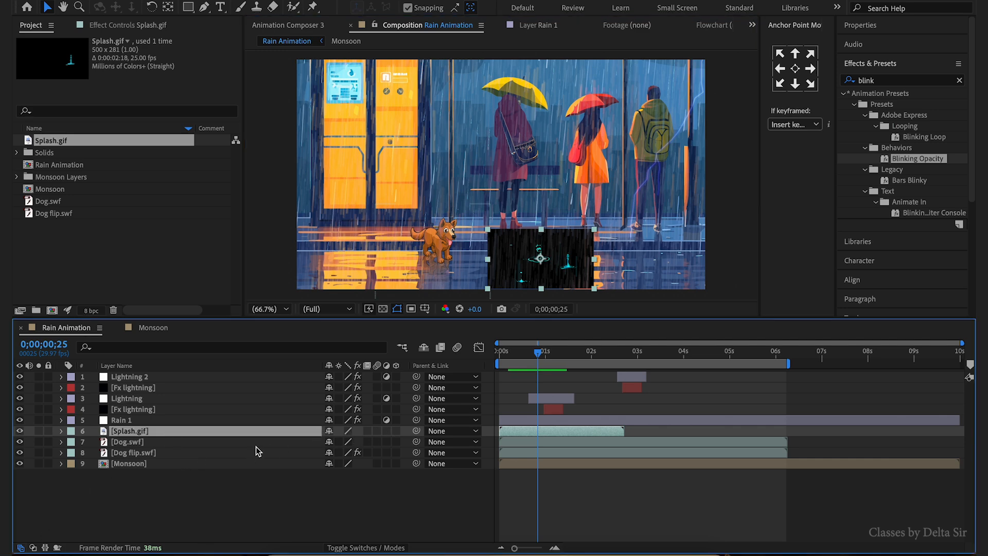
click(32, 547)
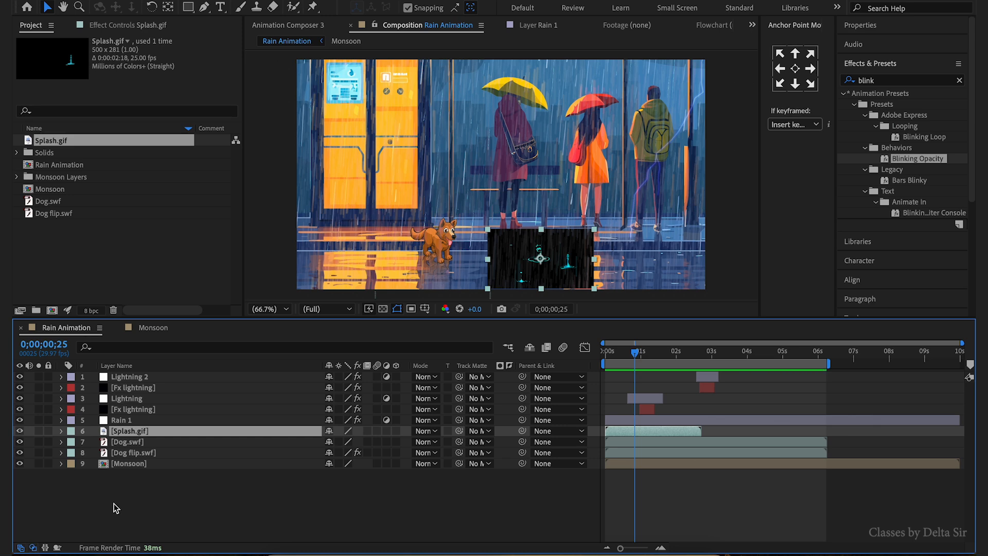
click(434, 436)
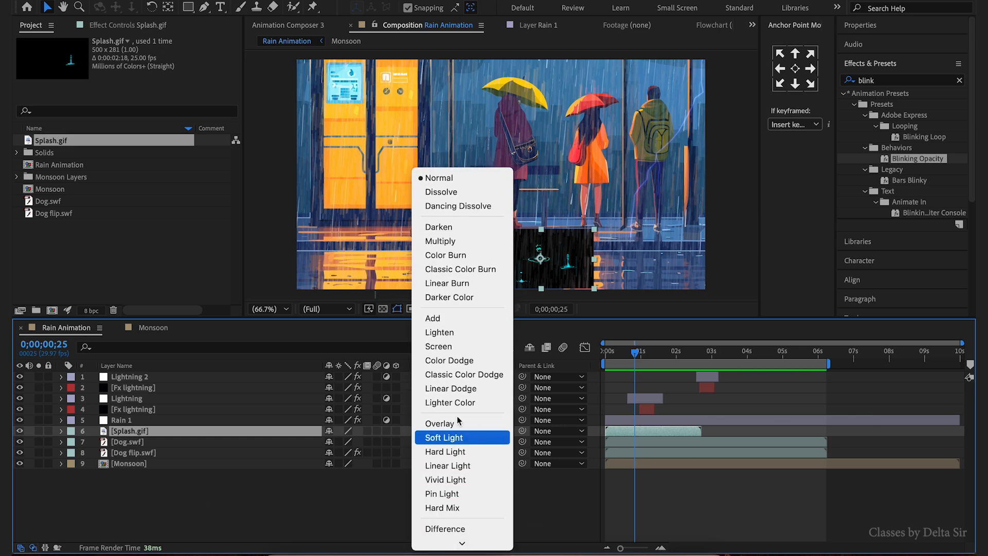
click(454, 346)
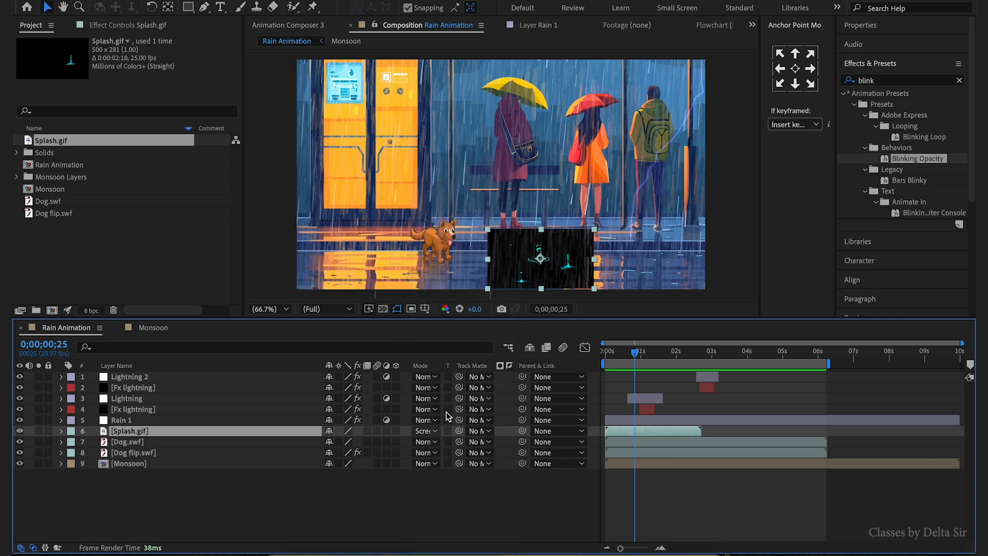
click(478, 452)
key(Escape)
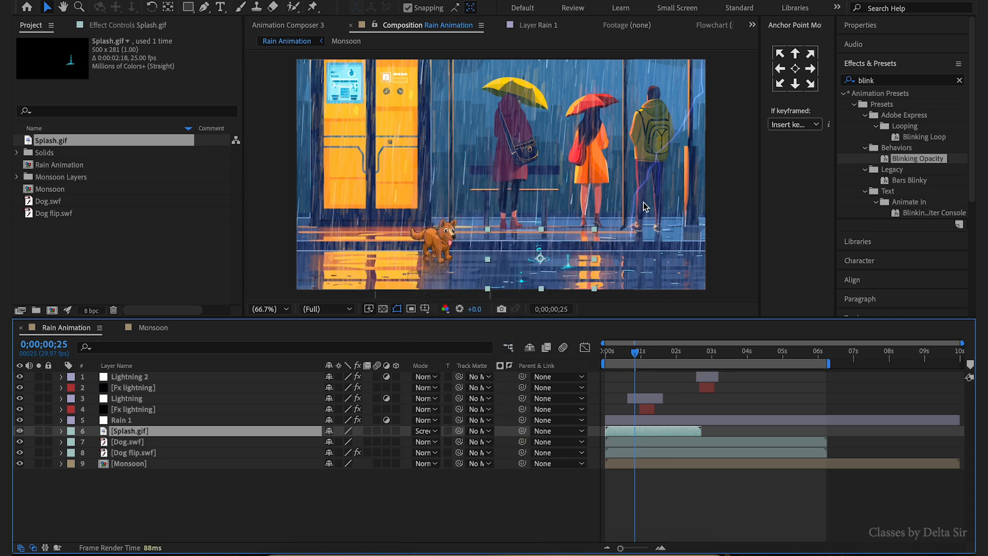
key(grave)
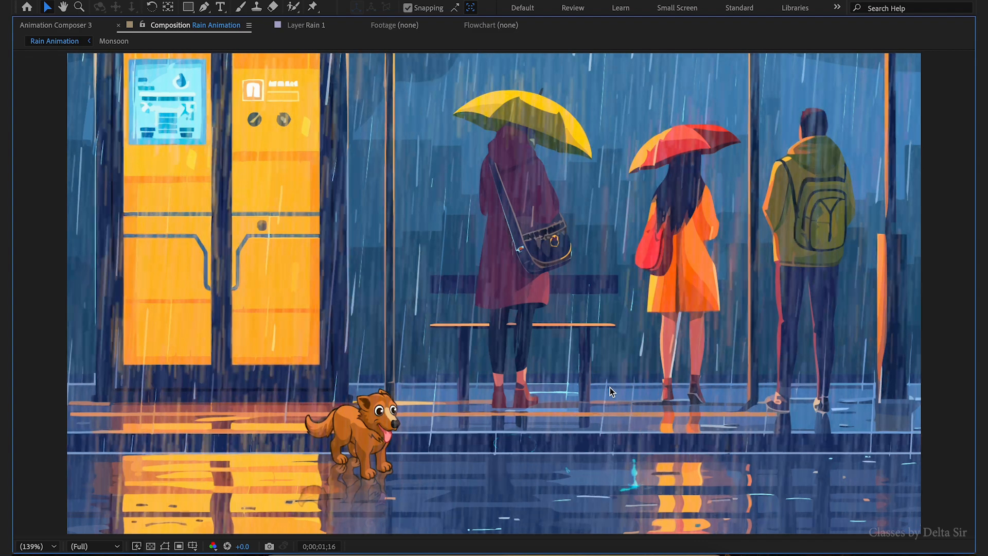
key(grave)
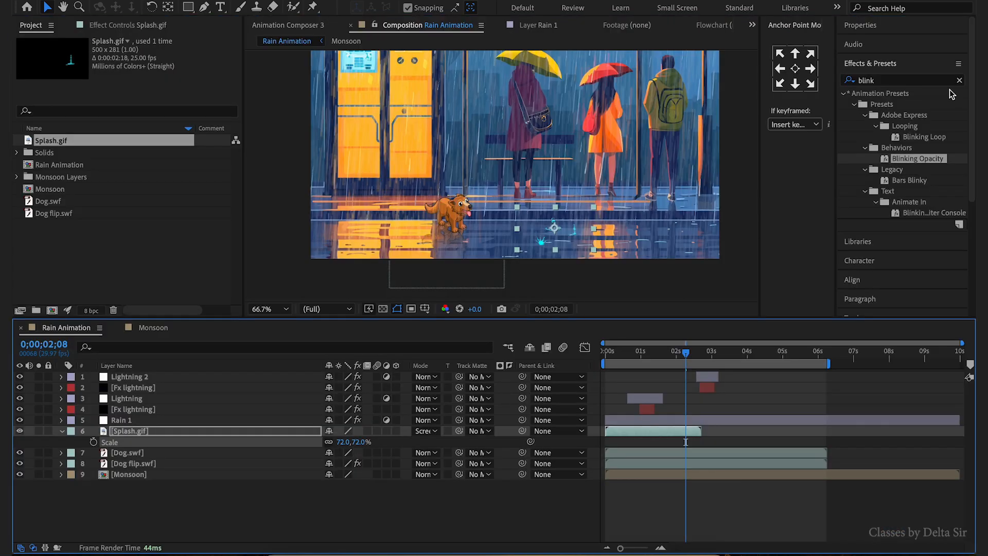
- Apply the Tint effect to Splash.gif and map white to a blue sampled from the scene
click(900, 80)
text(t)
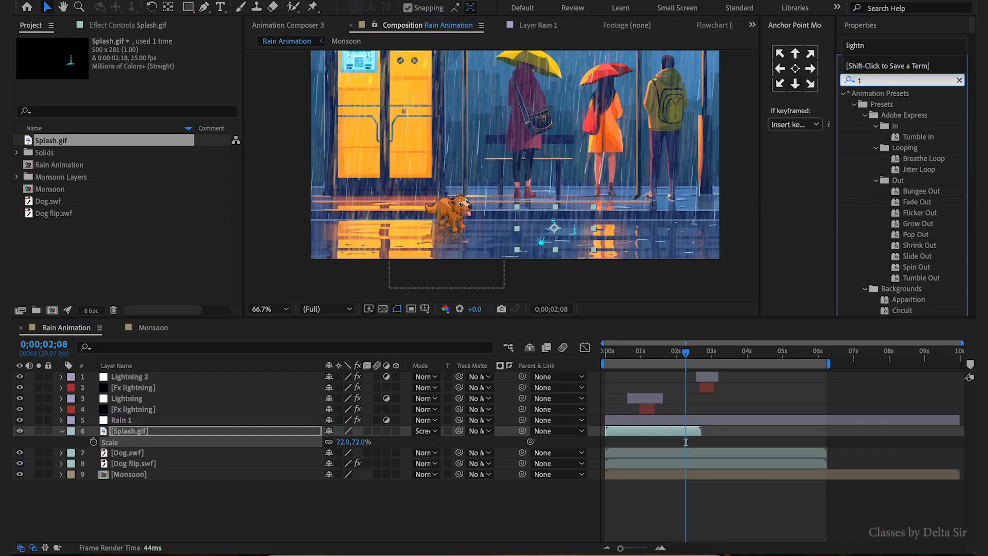
text(int)
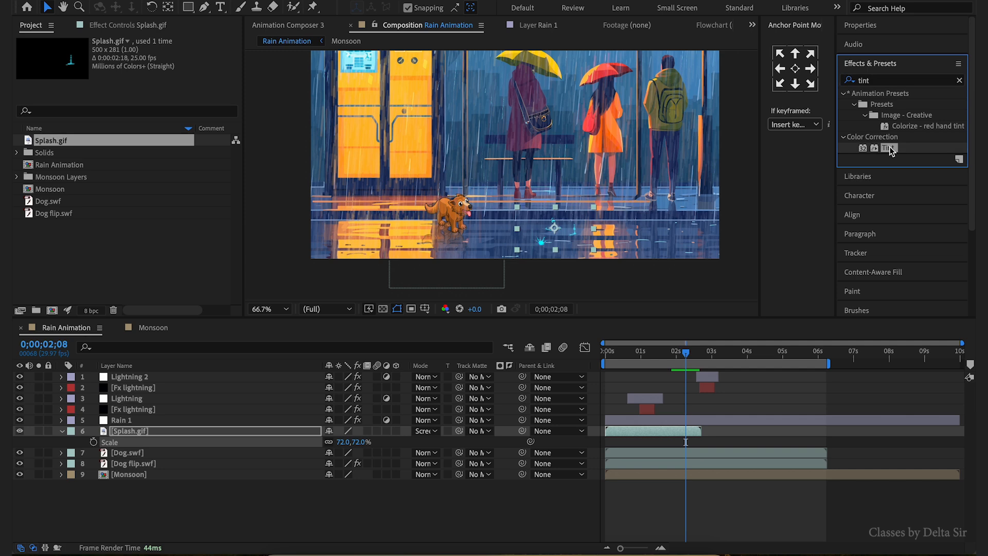
double_click(881, 147)
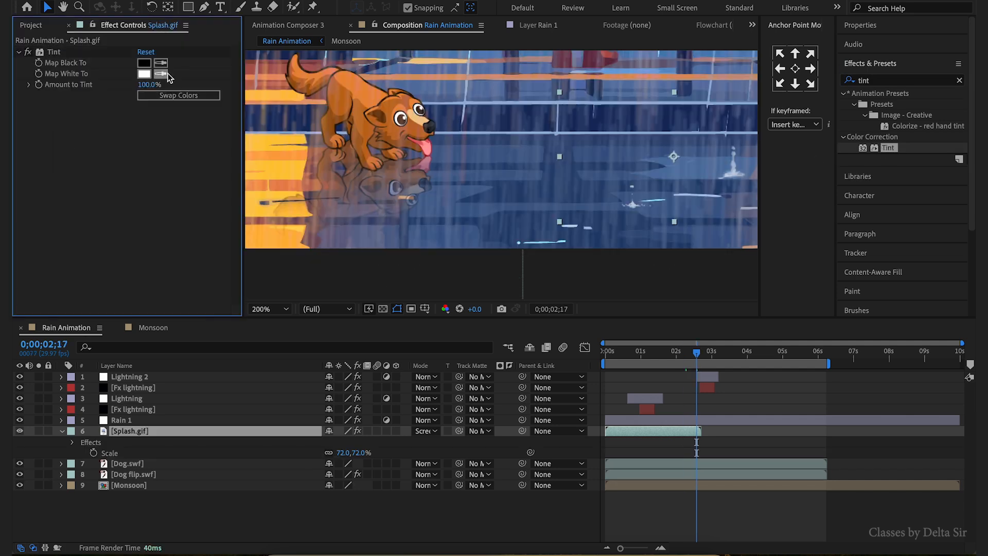
click(165, 74)
click(531, 128)
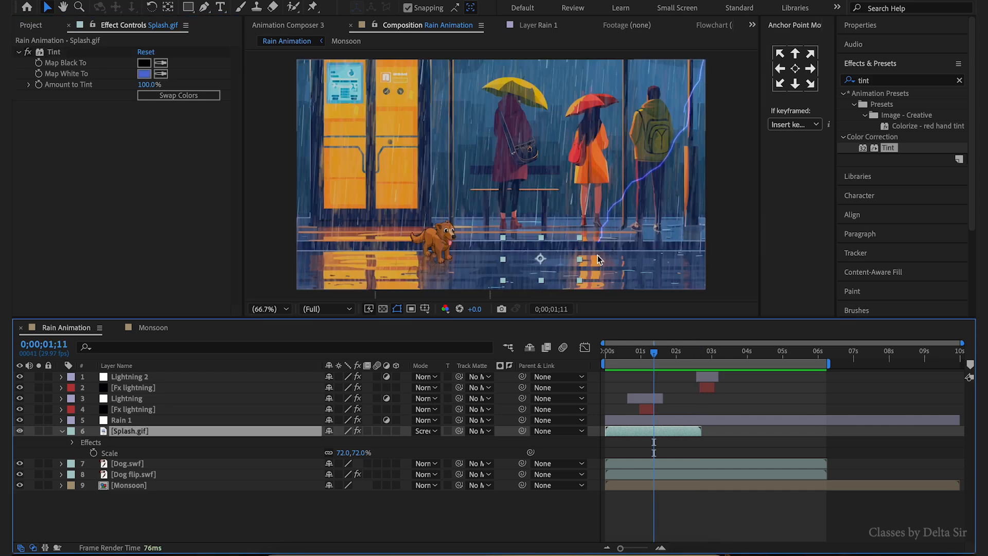
- Nudge the Splash.gif layer slightly down on the wet pavement and preview the splashes from the start
scroll(597, 255, up, 3)
drag(592, 257, 567, 121)
key(space)
click(649, 353)
key(space)
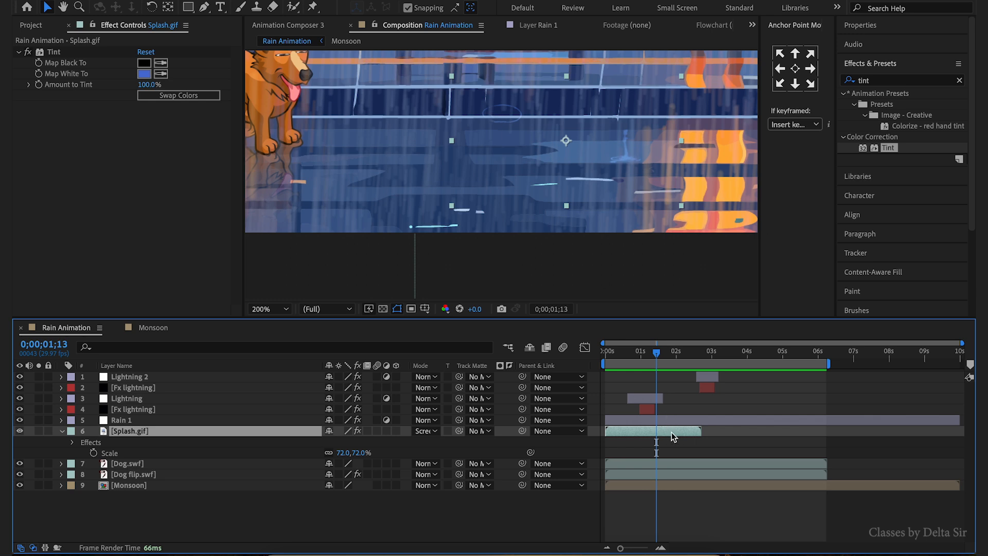
key(shift+Down)
key(shift+Down)
key(shift+Down)
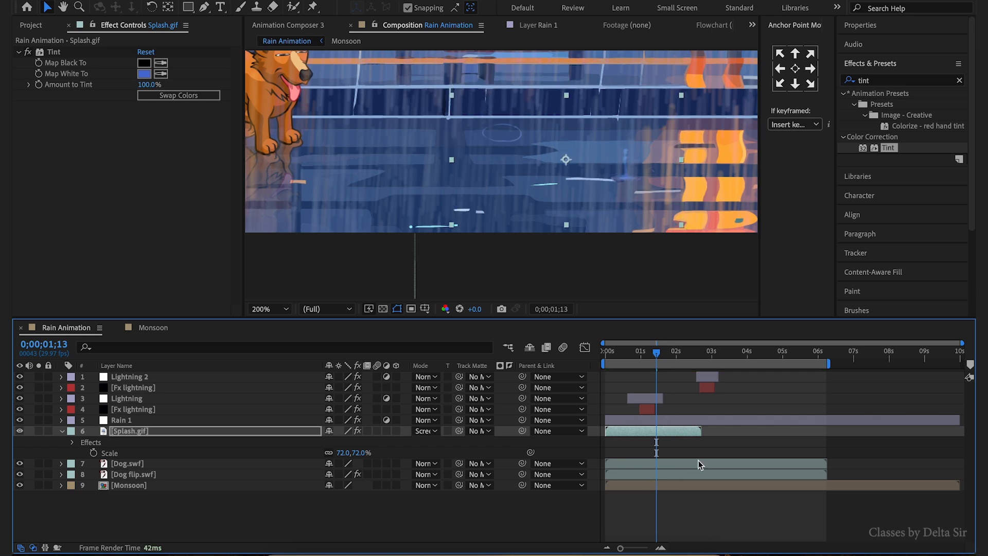
drag(654, 352, 607, 354)
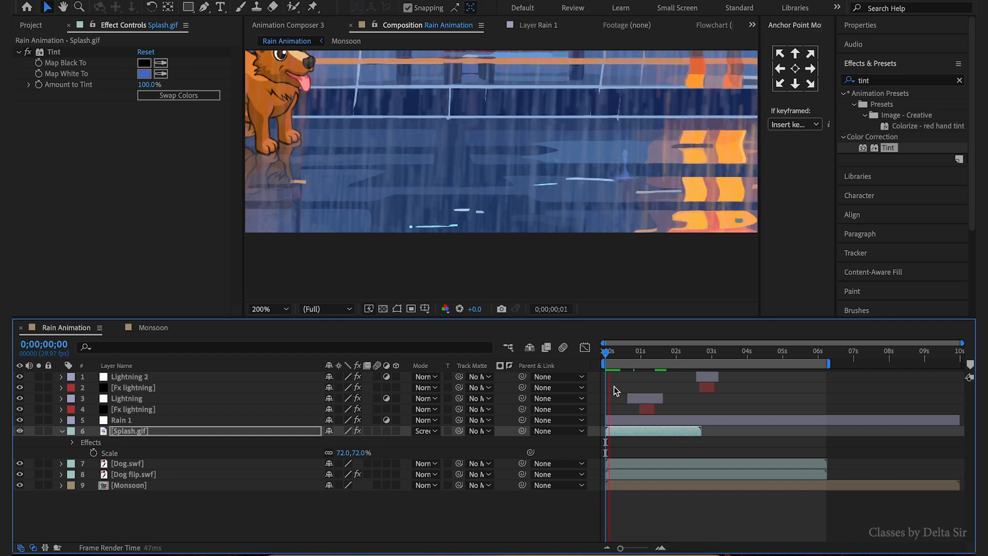
drag(607, 352, 695, 378)
key(Home)
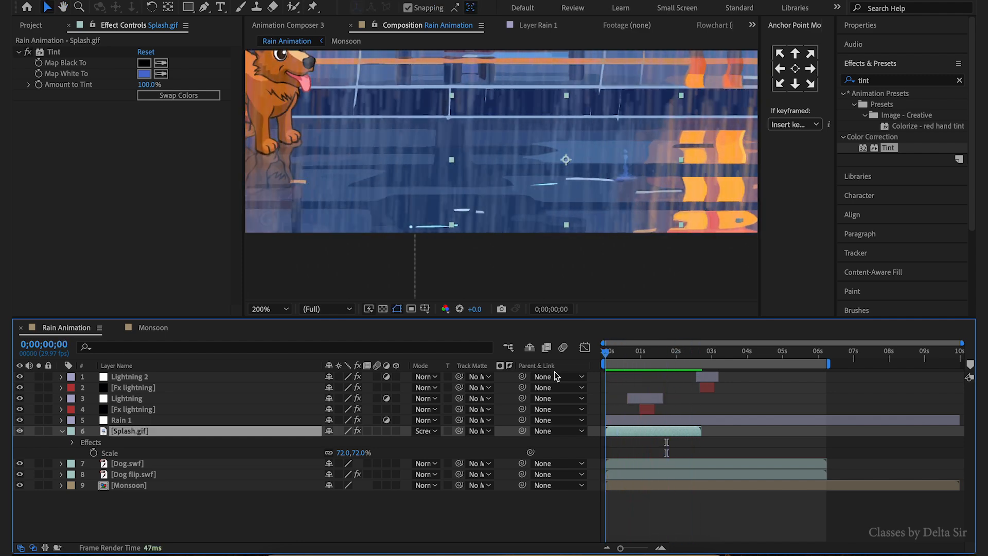
key(shift+slash)
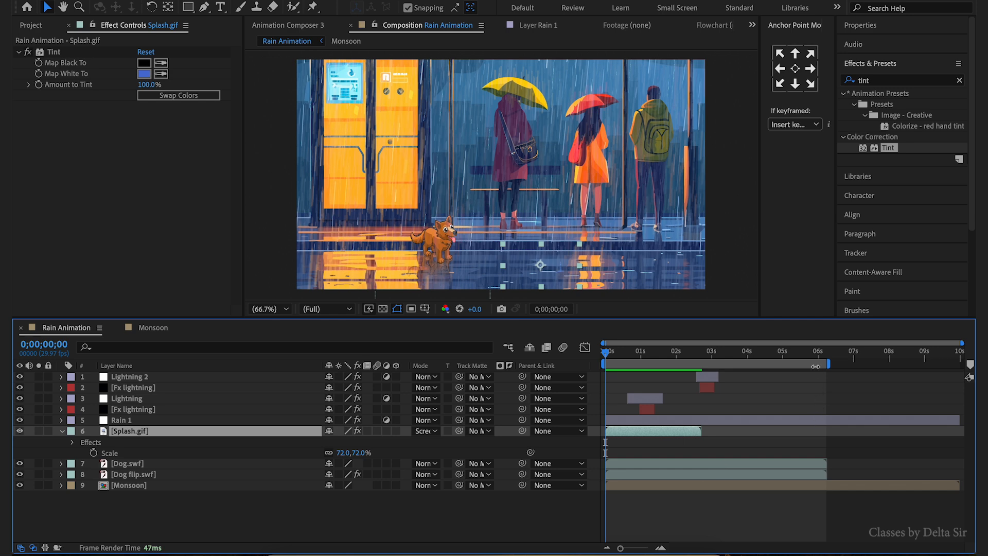
- Shift the Lightning 2 layer and its Fx lightning layer so the strike starts at about 3.5 seconds
drag(826, 354, 721, 364)
click(745, 377)
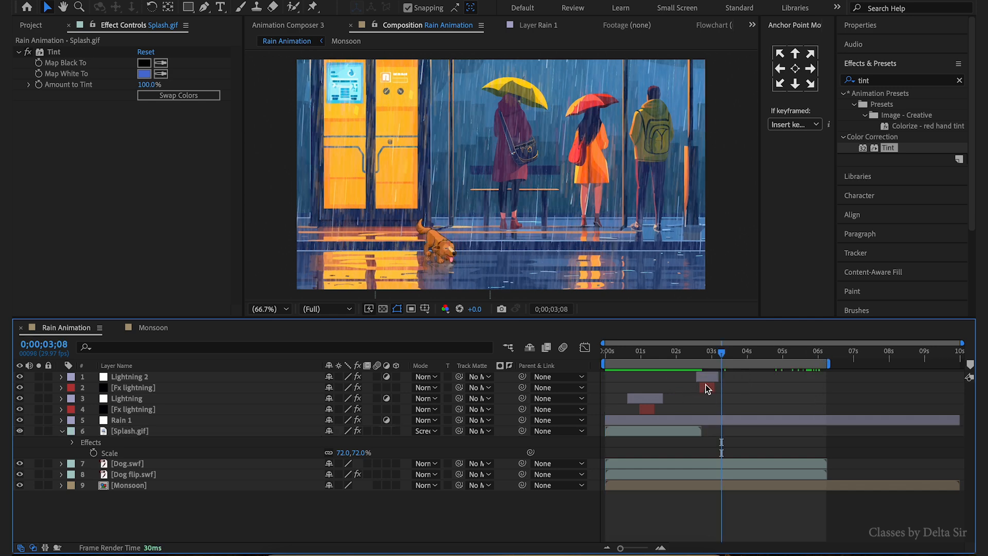
click(706, 387)
shift+click(708, 380)
drag(708, 380, 741, 381)
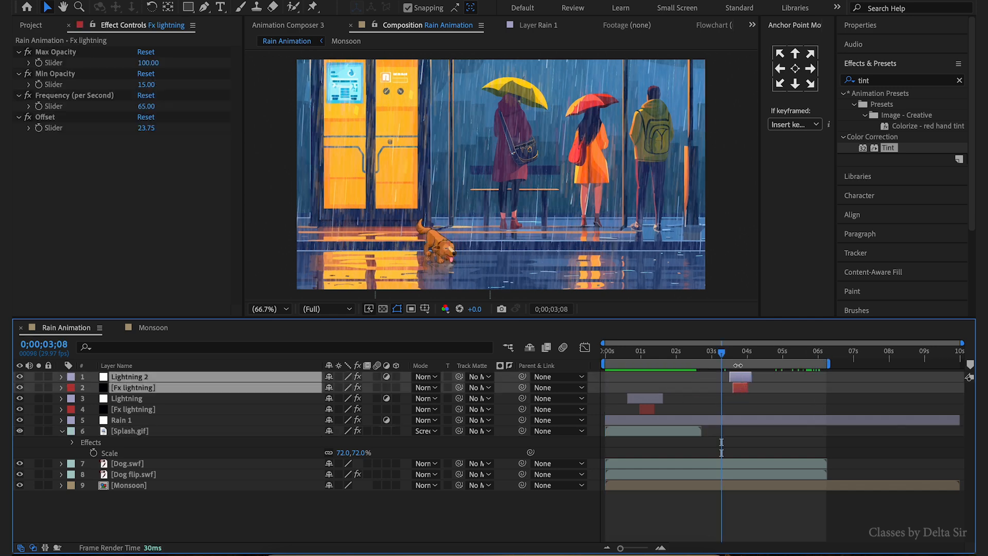
- Duplicate the Splash.gif layer and start the copy at 0;00;03;08
click(691, 433)
key(ctrl+d)
drag(672, 433, 791, 436)
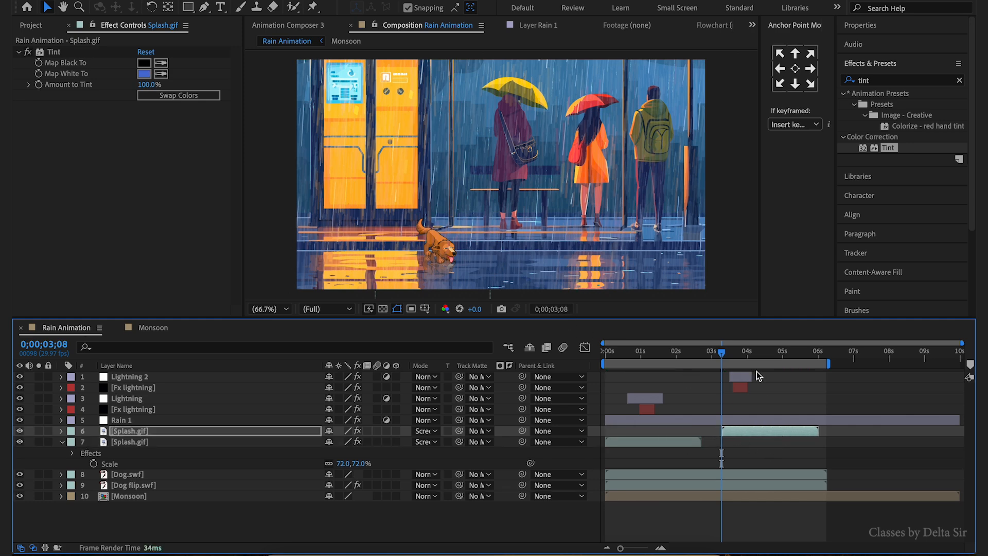
- At 0;00;04;19, move the duplicated splash right along the pavement to the right edge of the frame
click(770, 352)
key(shift+Right)
key(shift+Right)
key(shift+Right)
key(shift+Right)
key(shift+Right)
key(shift+Right)
key(shift+Right)
key(shift+Right)
key(shift+Right)
key(shift+Right)
key(shift+Right)
key(shift+Right)
key(shift+Right)
key(shift+Right)
key(shift+Right)
key(shift+Right)
key(shift+Right)
key(shift+Right)
key(shift+Right)
key(shift+Right)
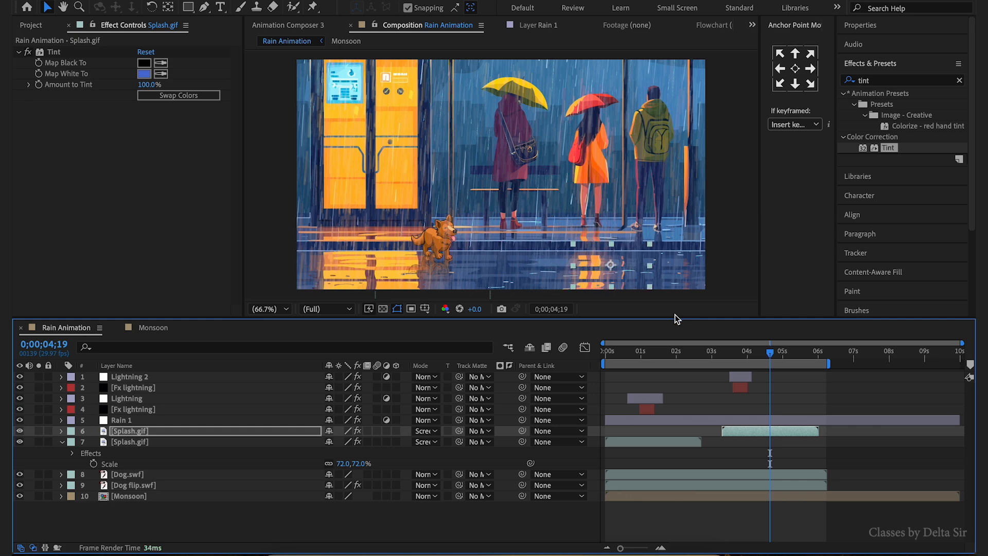
key(shift+Right)
key(shift+Right)
key(shift+Right)
key(shift+Right)
key(shift+Right)
key(shift+Right)
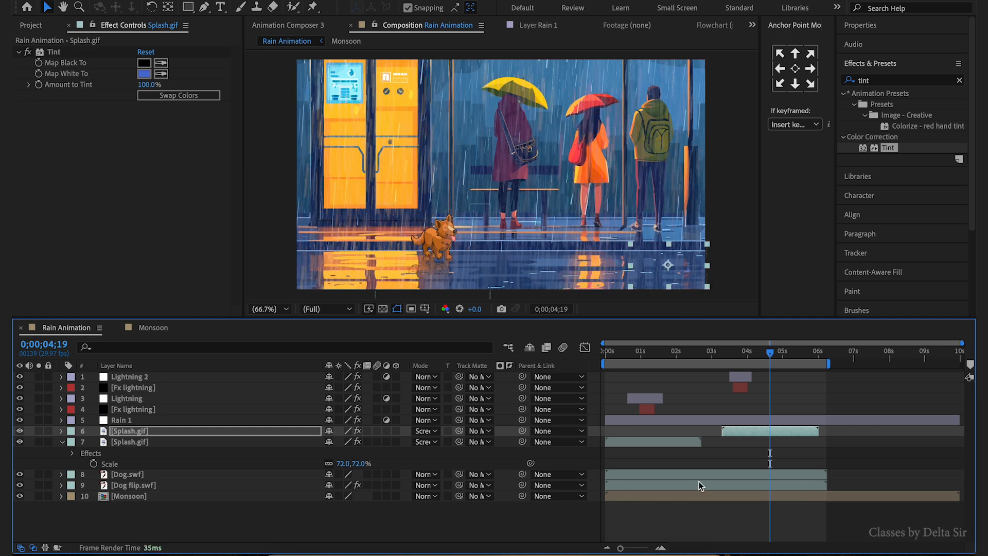
- Add four more Splash.gif copies with staggered starts between about 0.7 and 3 seconds, and check the frames around 1 second
click(739, 436)
key(ctrl+d)
drag(755, 432, 698, 432)
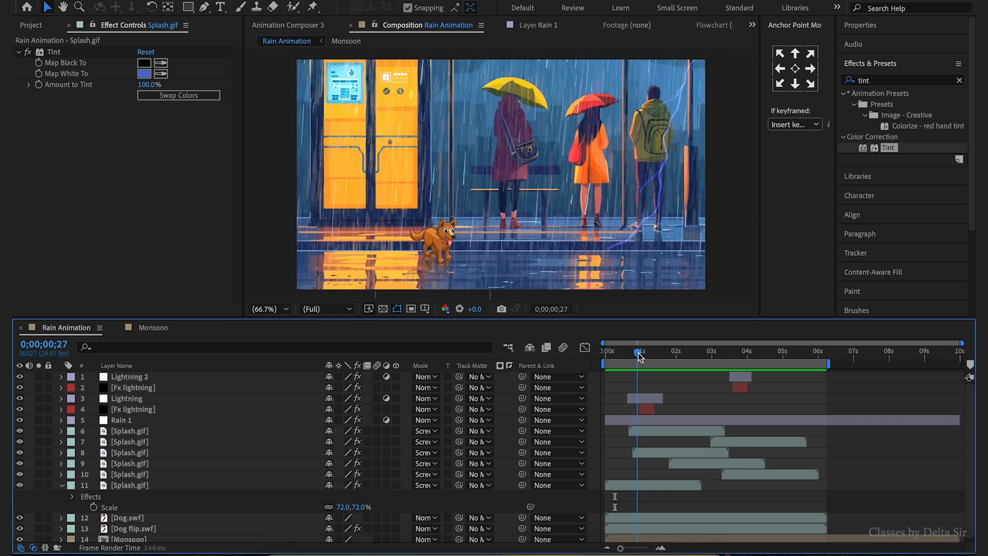
drag(630, 355, 646, 360)
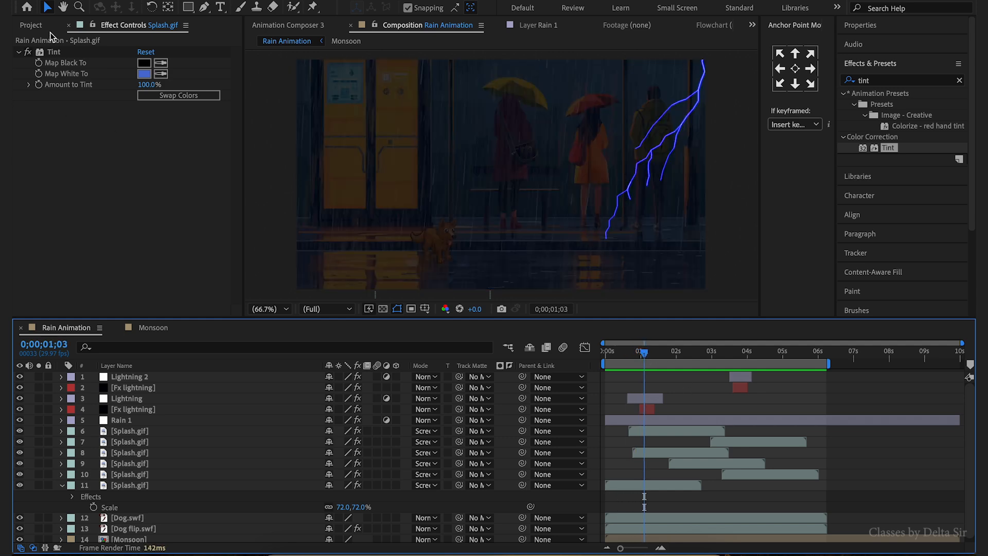
- Import rain.swf from the Lesson 4 Assets folder as footage and place it directly above the Rain 1 layer
click(33, 26)
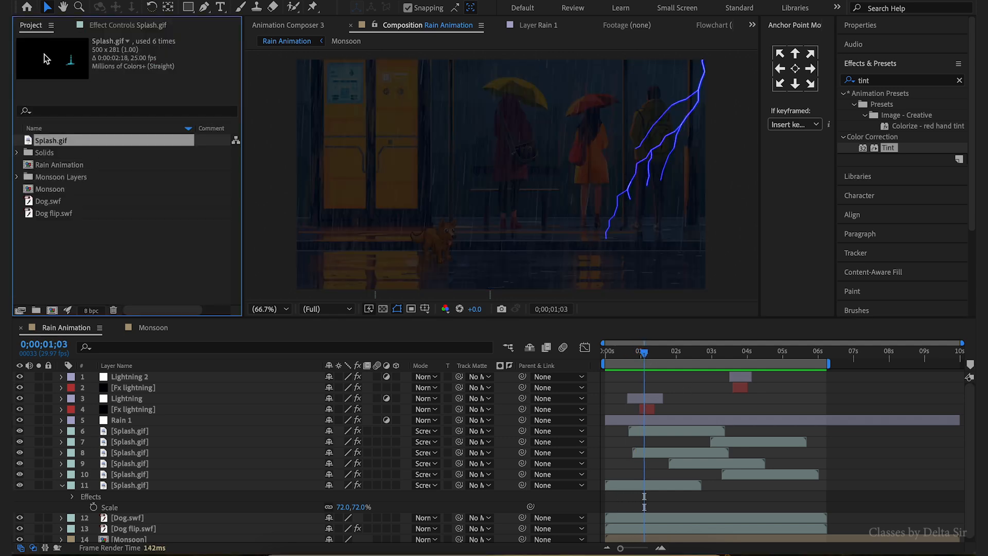
double_click(130, 257)
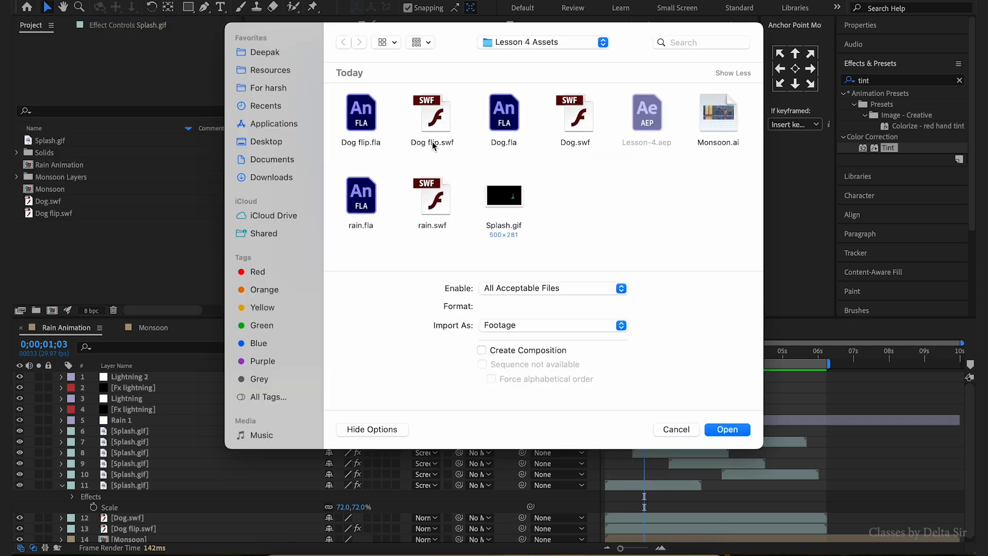
click(438, 182)
click(727, 429)
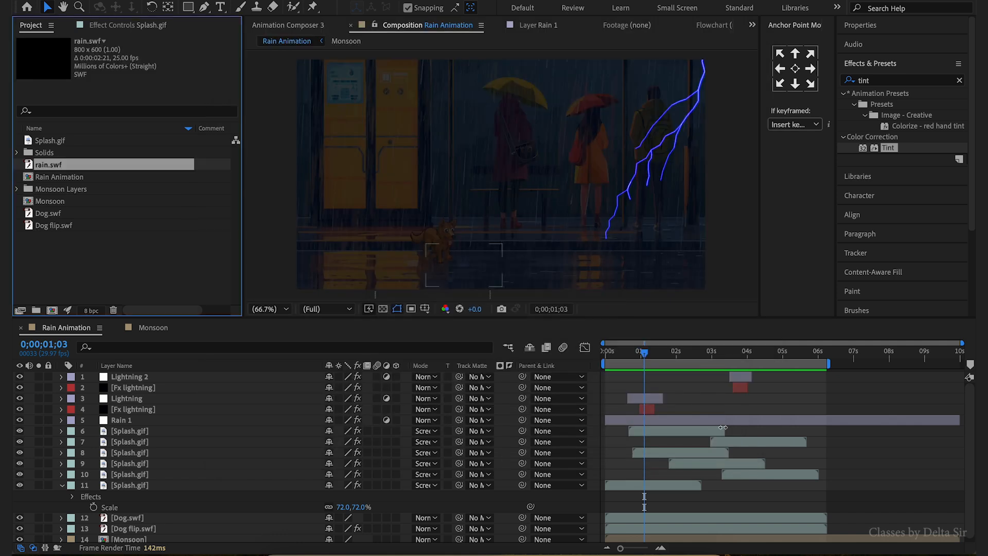
drag(117, 162, 159, 415)
- Scale the rain.swf layer to 248%, start it at 0;00;01;09, and check its frames up to 0;00;02;18
key(s)
click(346, 431)
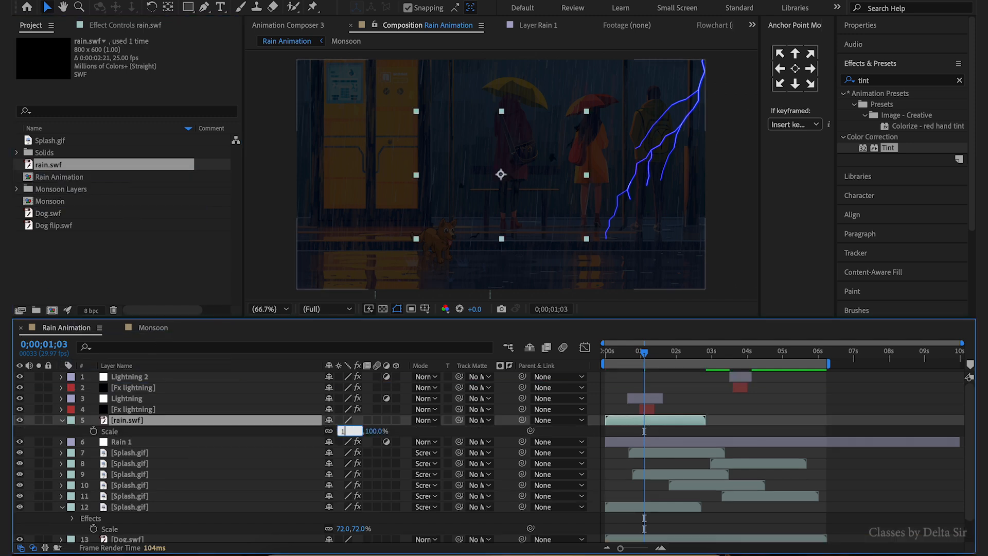
key(Return)
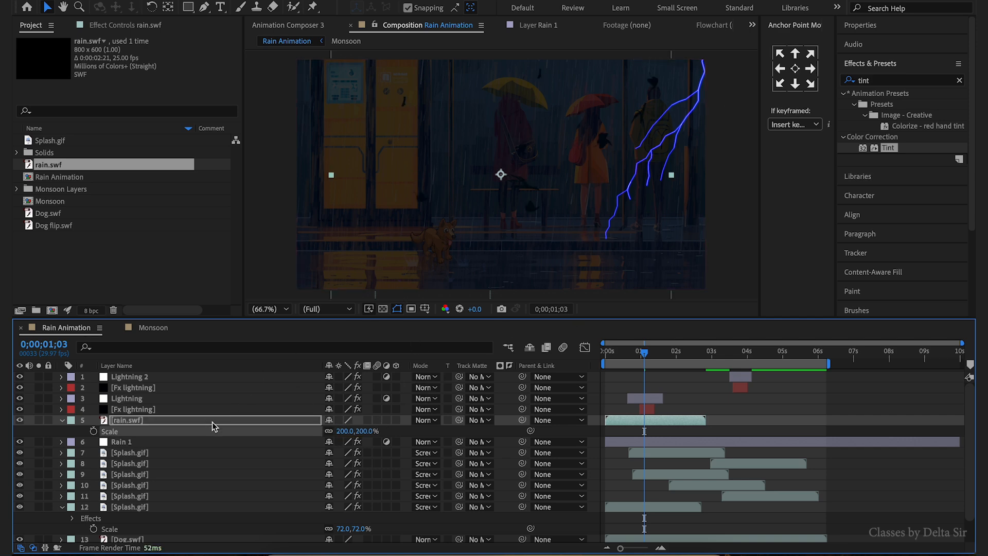
drag(363, 432, 378, 432)
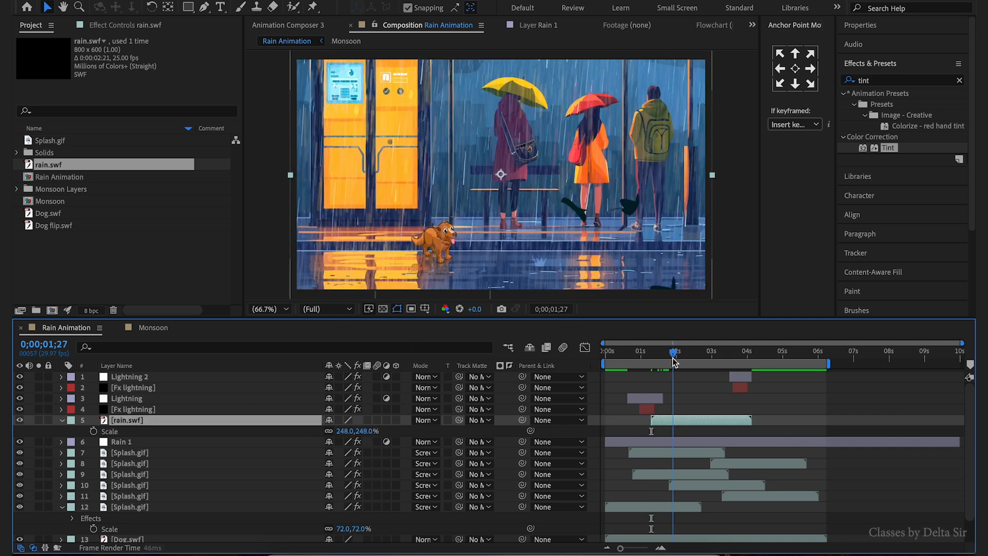
drag(673, 361, 698, 366)
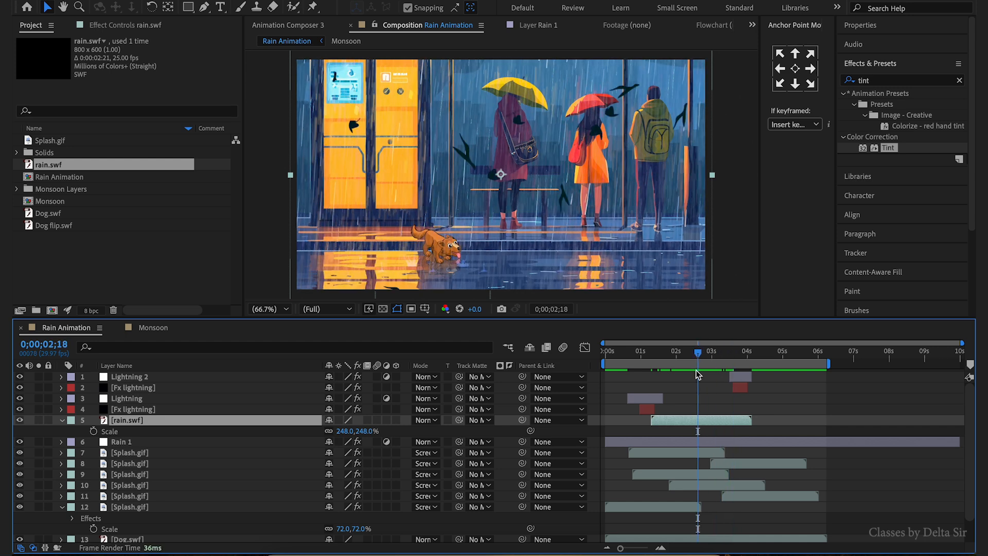
- Unlink the rain.swf scale, flip the layer vertically with a Y scale of -248%, and preview its motion
click(329, 431)
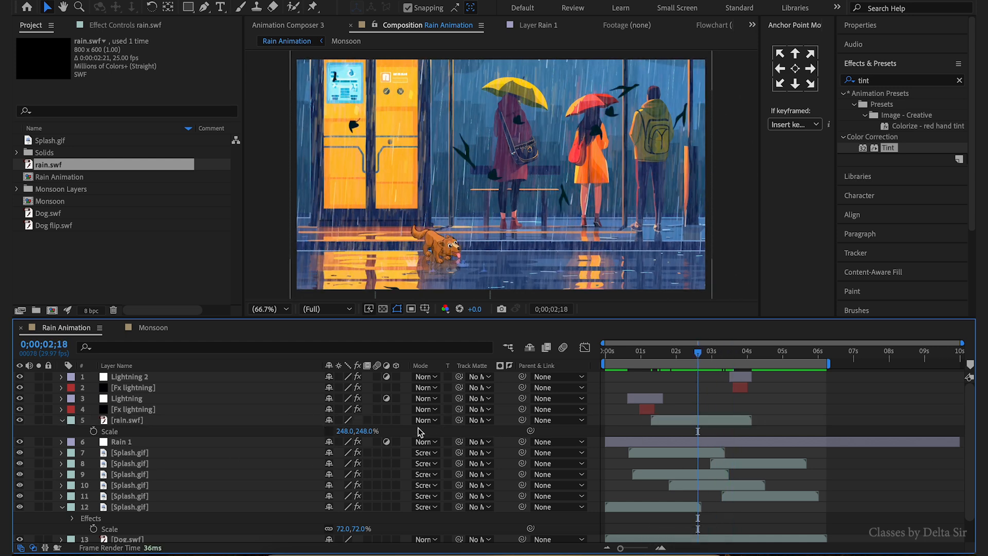
click(362, 431)
key(Return)
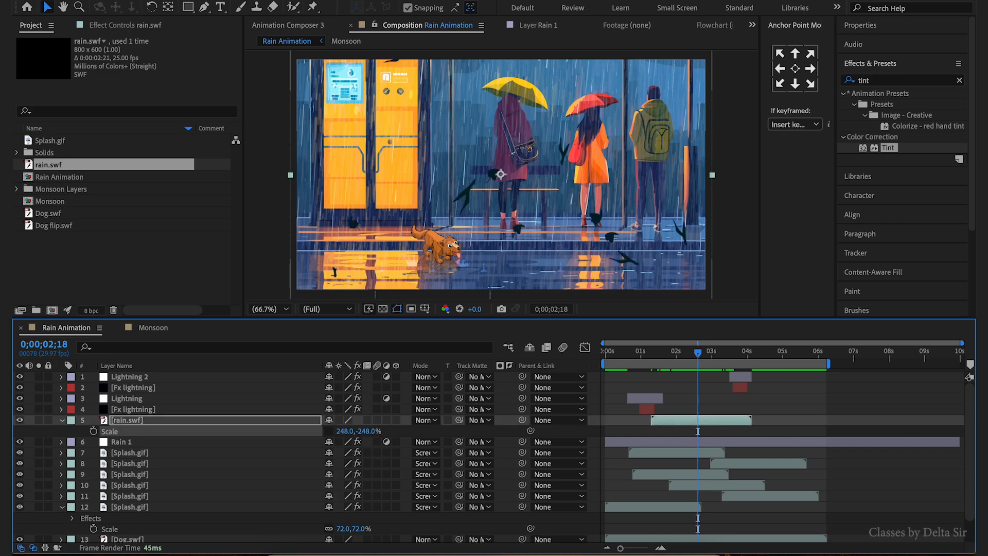
drag(696, 364, 647, 359)
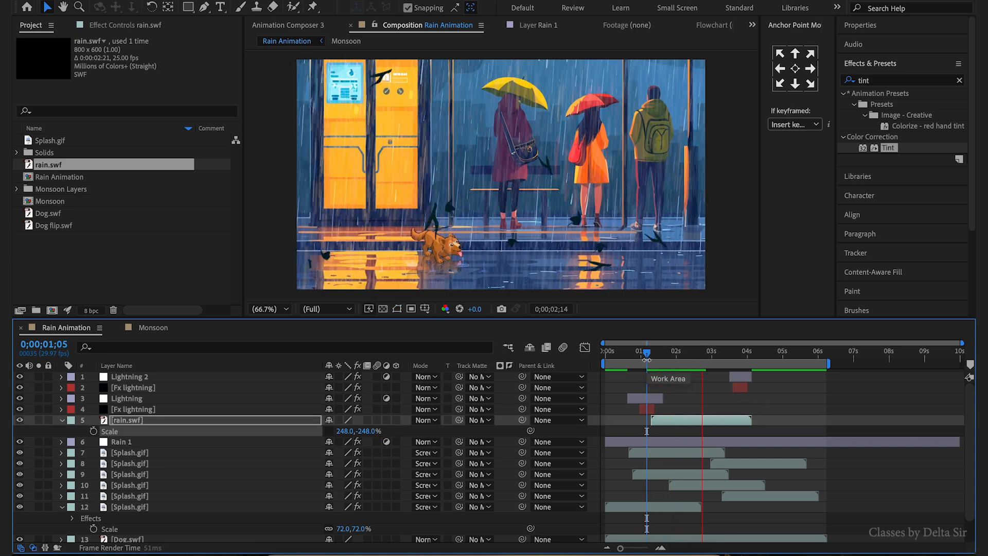
drag(647, 359, 701, 358)
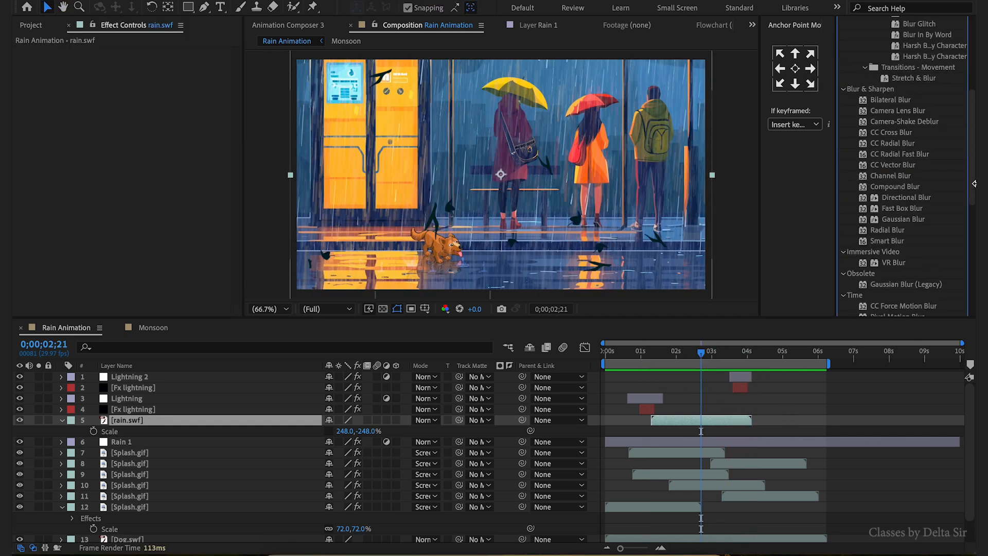
- Apply Directional Blur to rain.swf with a blur length of 8.5 and a direction of -68°, and preview from 0;00;01;08
drag(906, 197, 720, 420)
drag(142, 103, 195, 102)
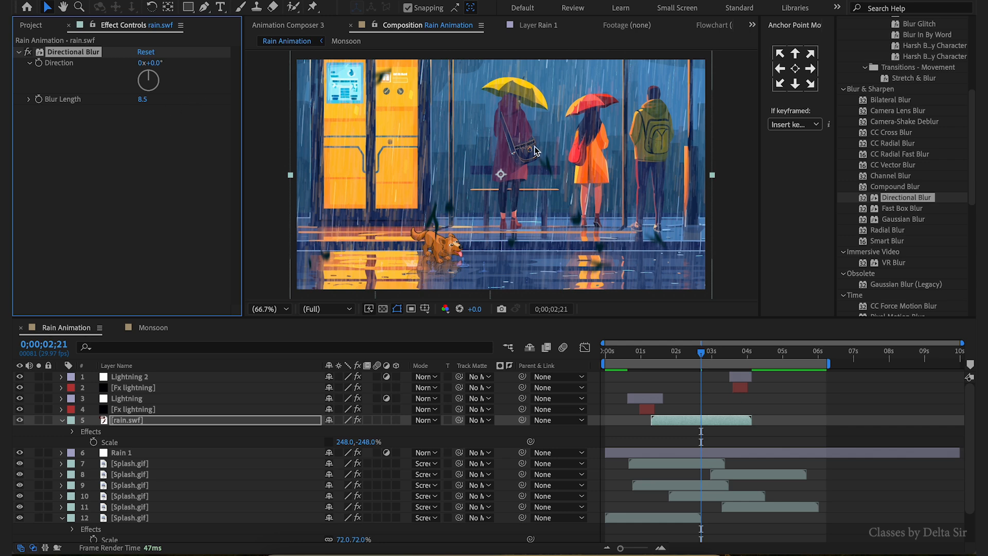
mouse_move(150, 78)
mouse_down()
mouse_move(160, 80)
mouse_move(144, 81)
mouse_up()
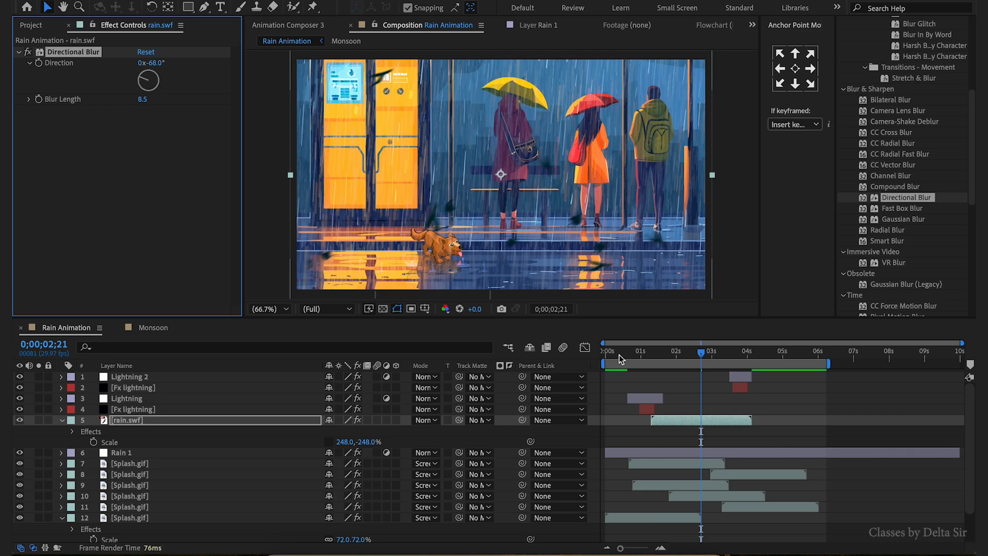
drag(697, 355, 648, 363)
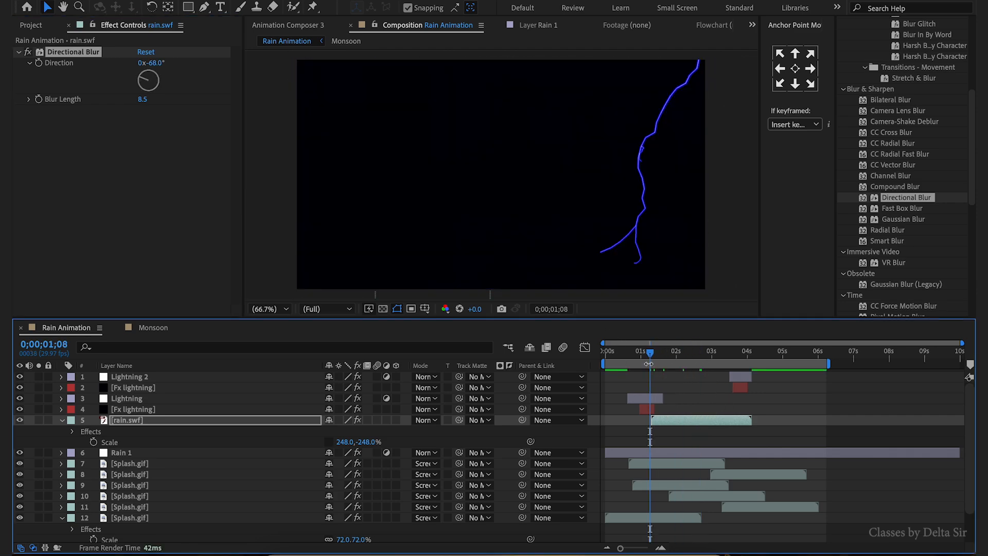
key(space)
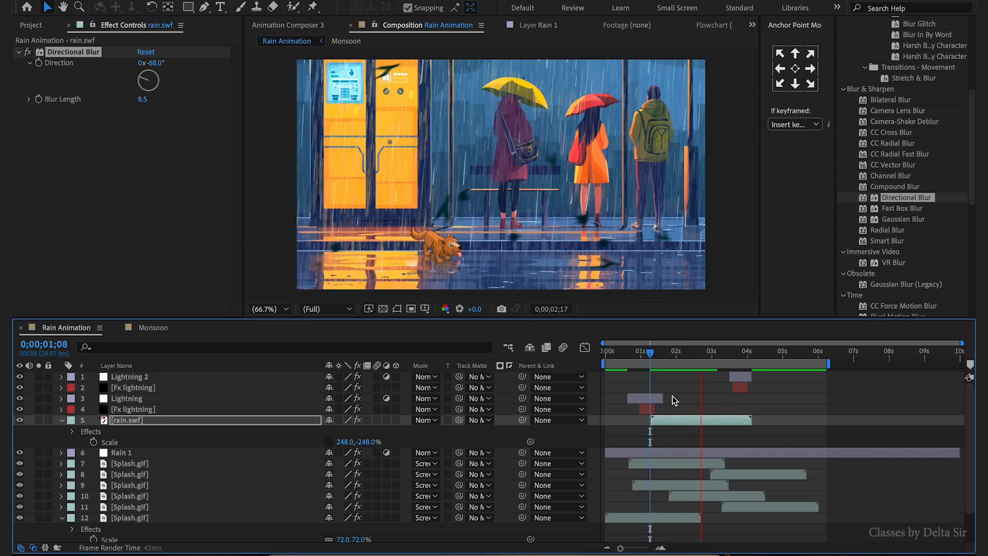
click(685, 422)
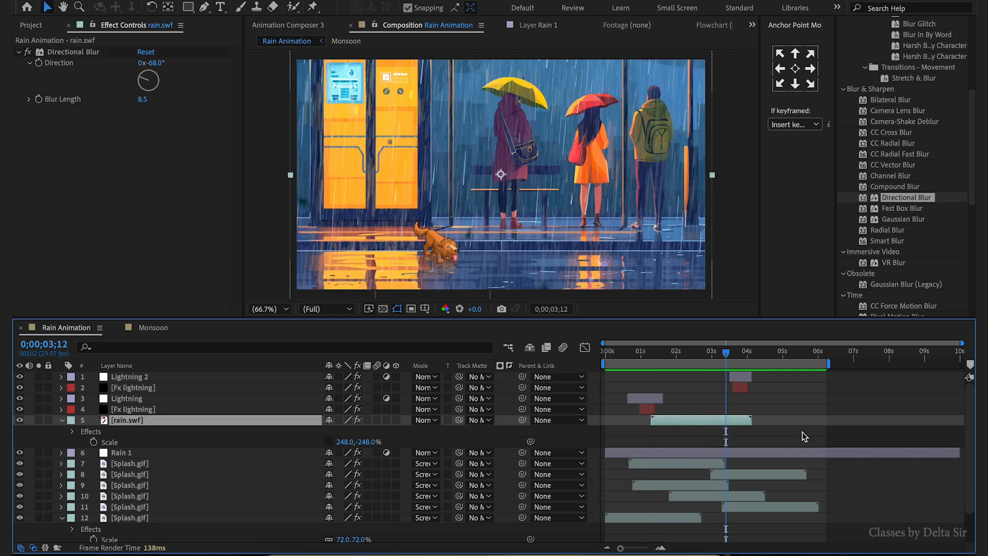
- Show the layer timing columns and set the rain.swf time stretch to 69%
click(45, 548)
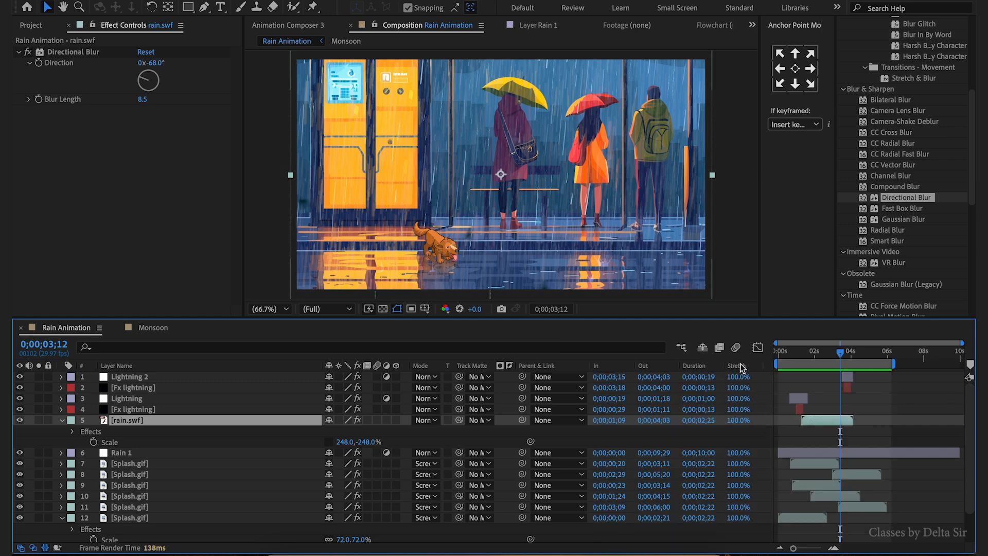
drag(743, 421, 726, 423)
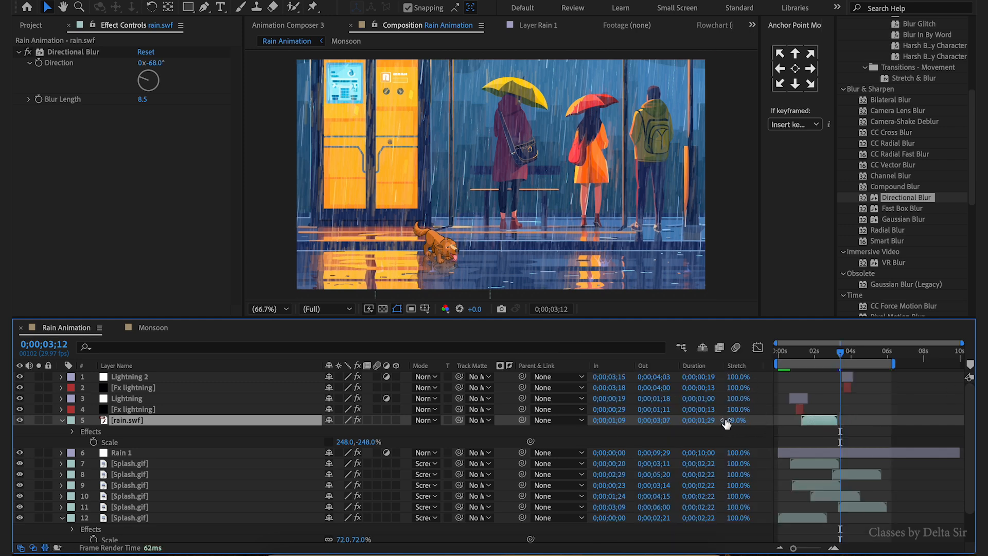
- Play the animation from 0;00;01;03 and maximize the composition view to review it
click(798, 355)
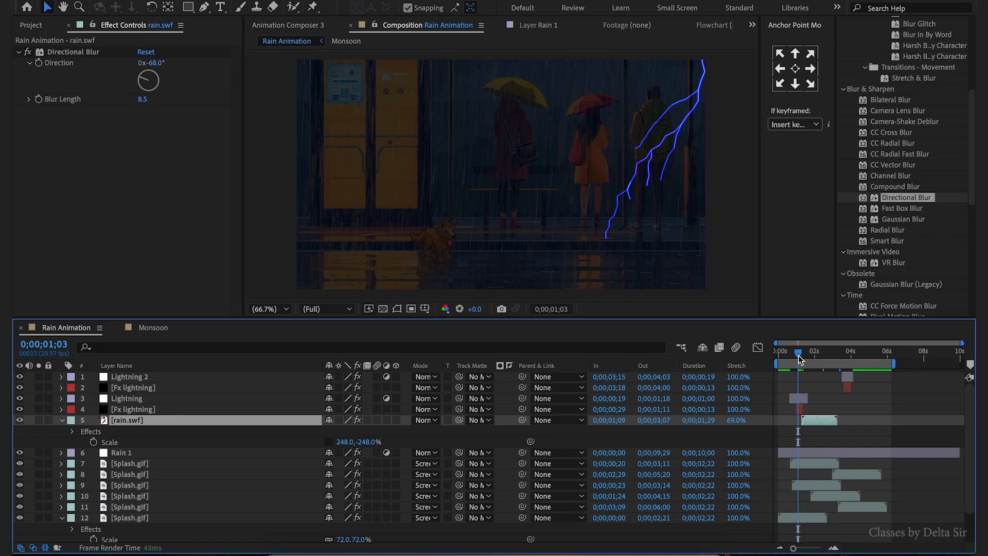
key(space)
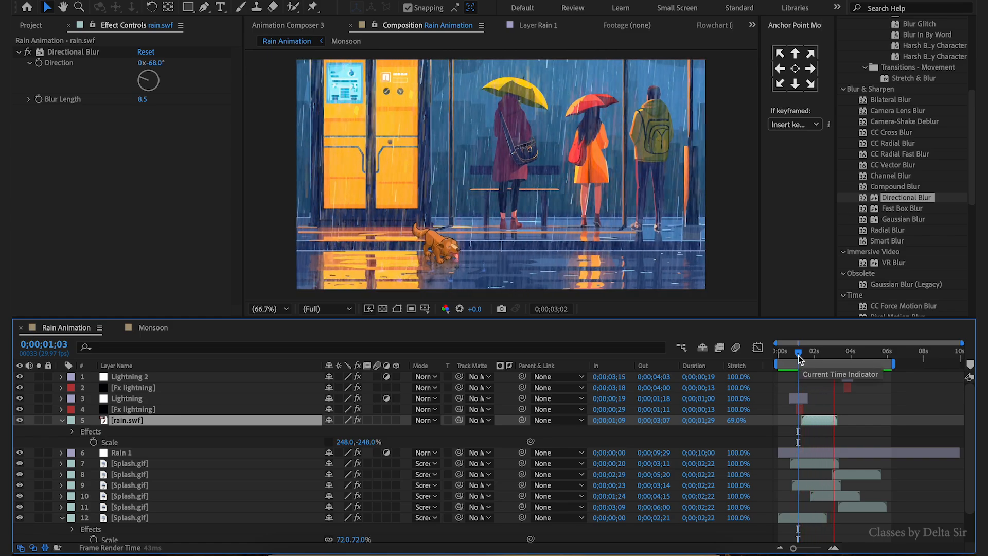
click(521, 202)
key(grave)
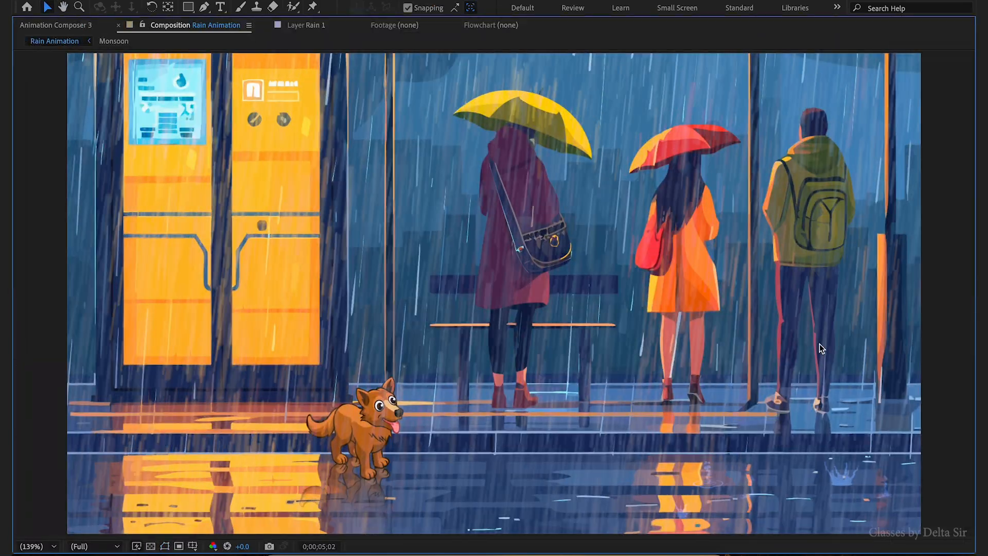